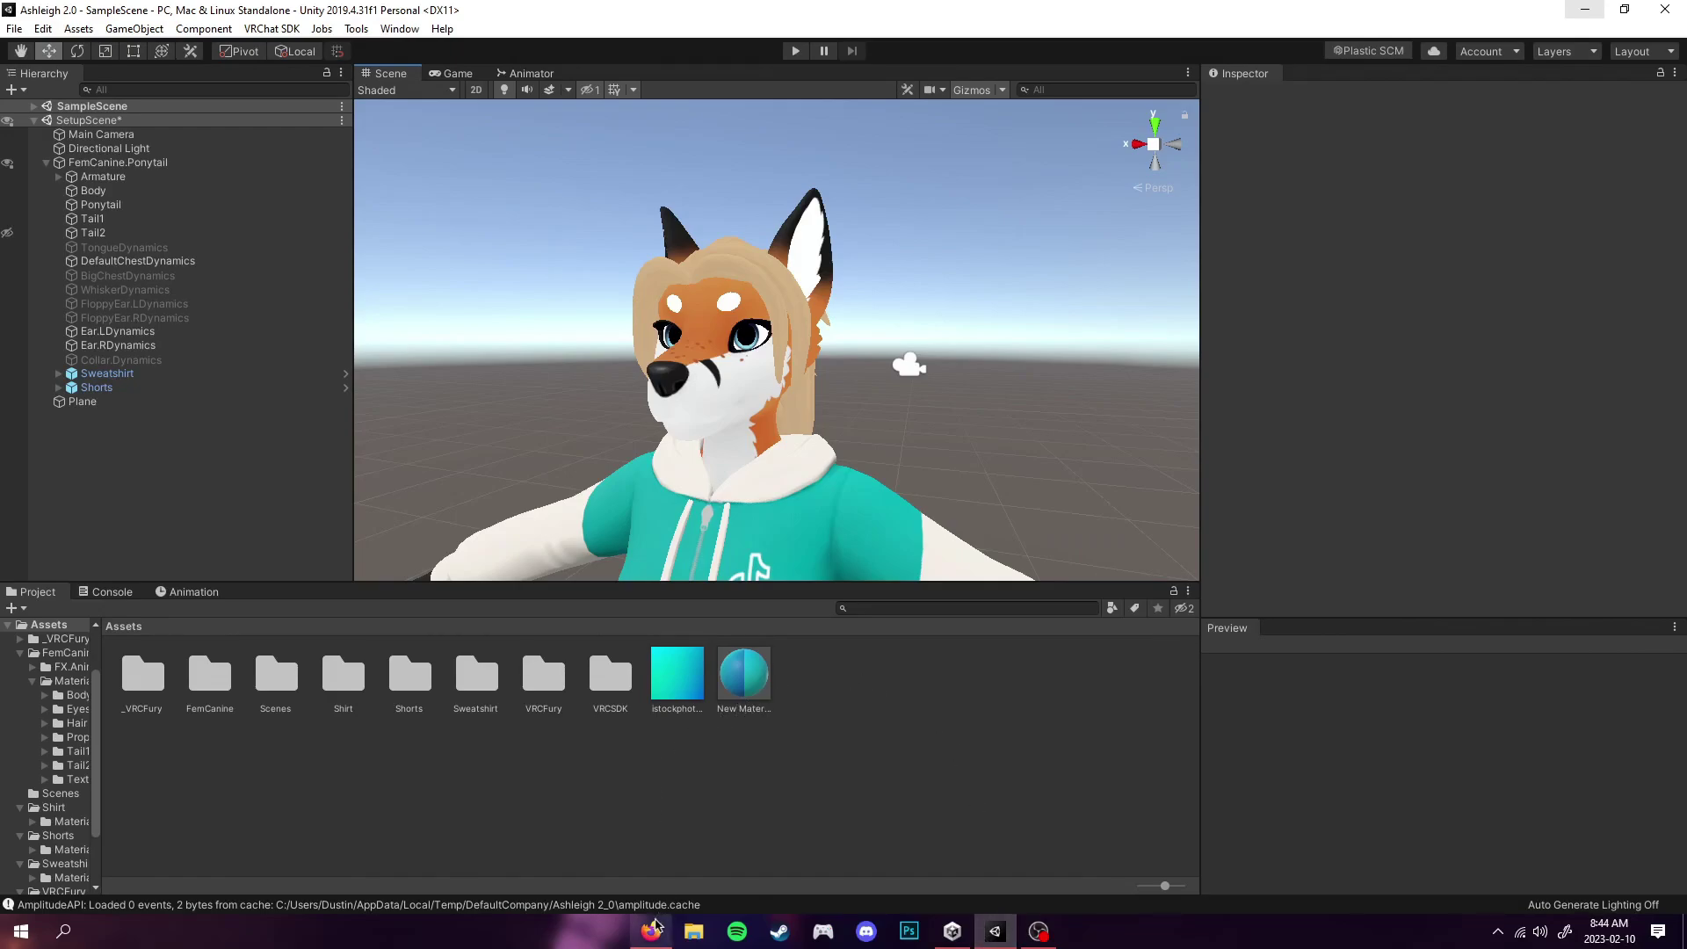
# - Switch to Firefox, open the Gumroad page of VRChat Toggle Assistant from its VRCArena listing, and close the duplicate page
pyautogui.click(652, 930)
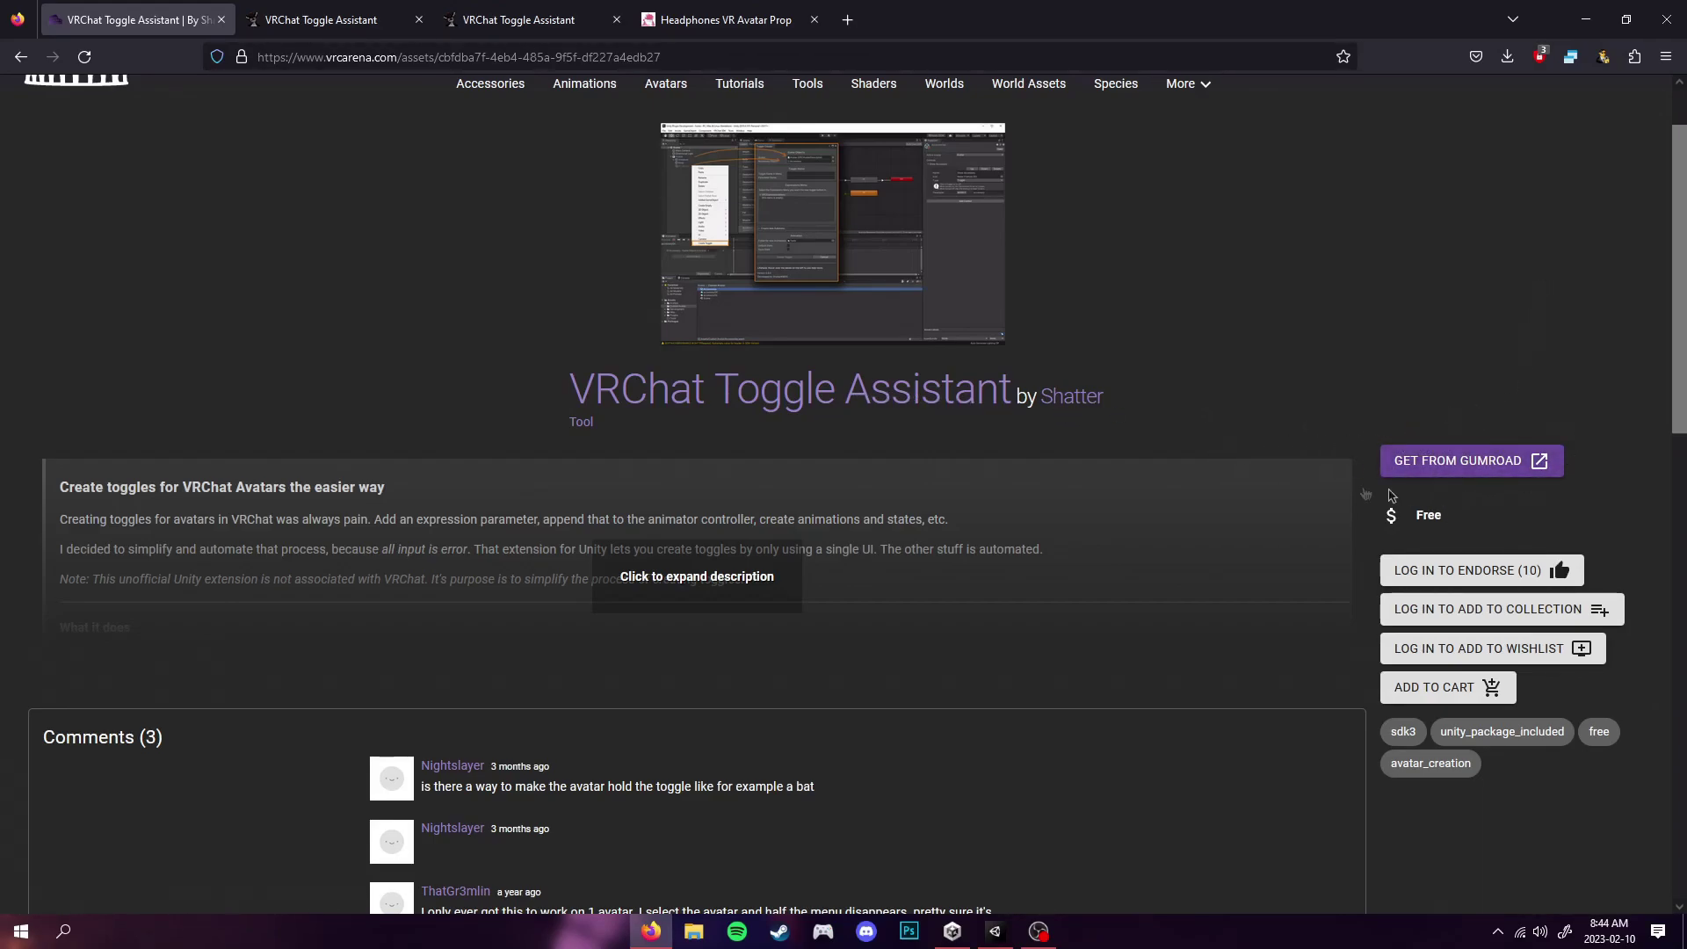
pyautogui.click(1557, 471)
pyautogui.click(618, 27)
pyautogui.click(617, 26)
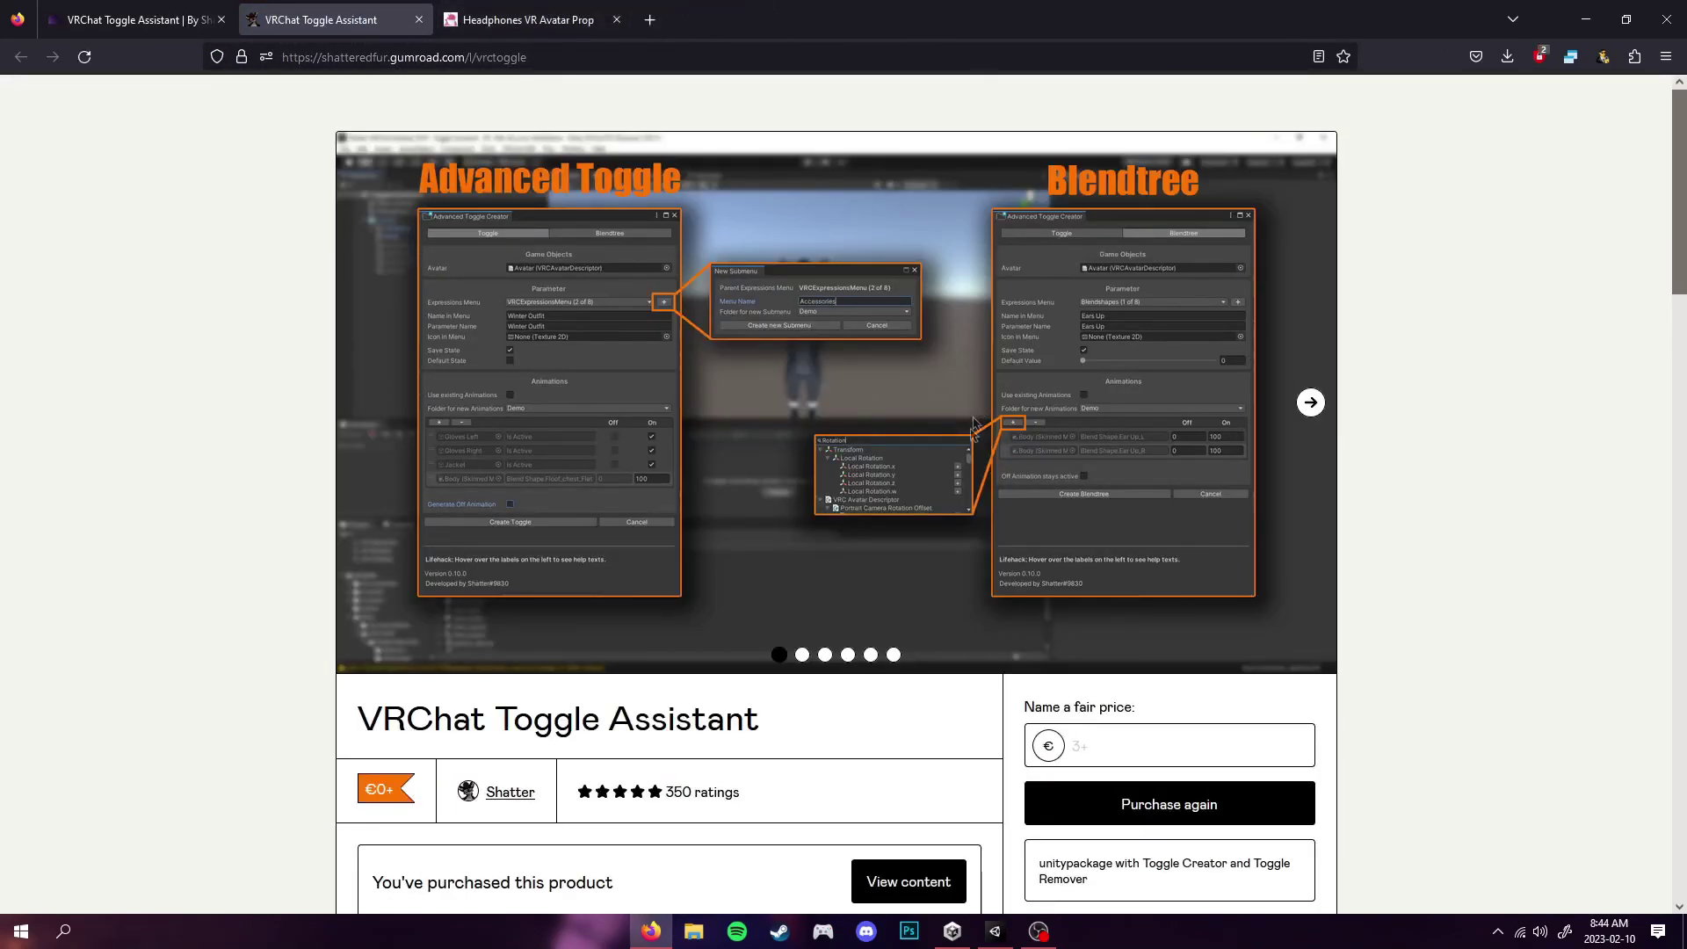
# - Order VRChat Toggle Assistant on Gumroad at a price of €0 and complete the checkout
pyautogui.click(1121, 751)
pyautogui.write('0')
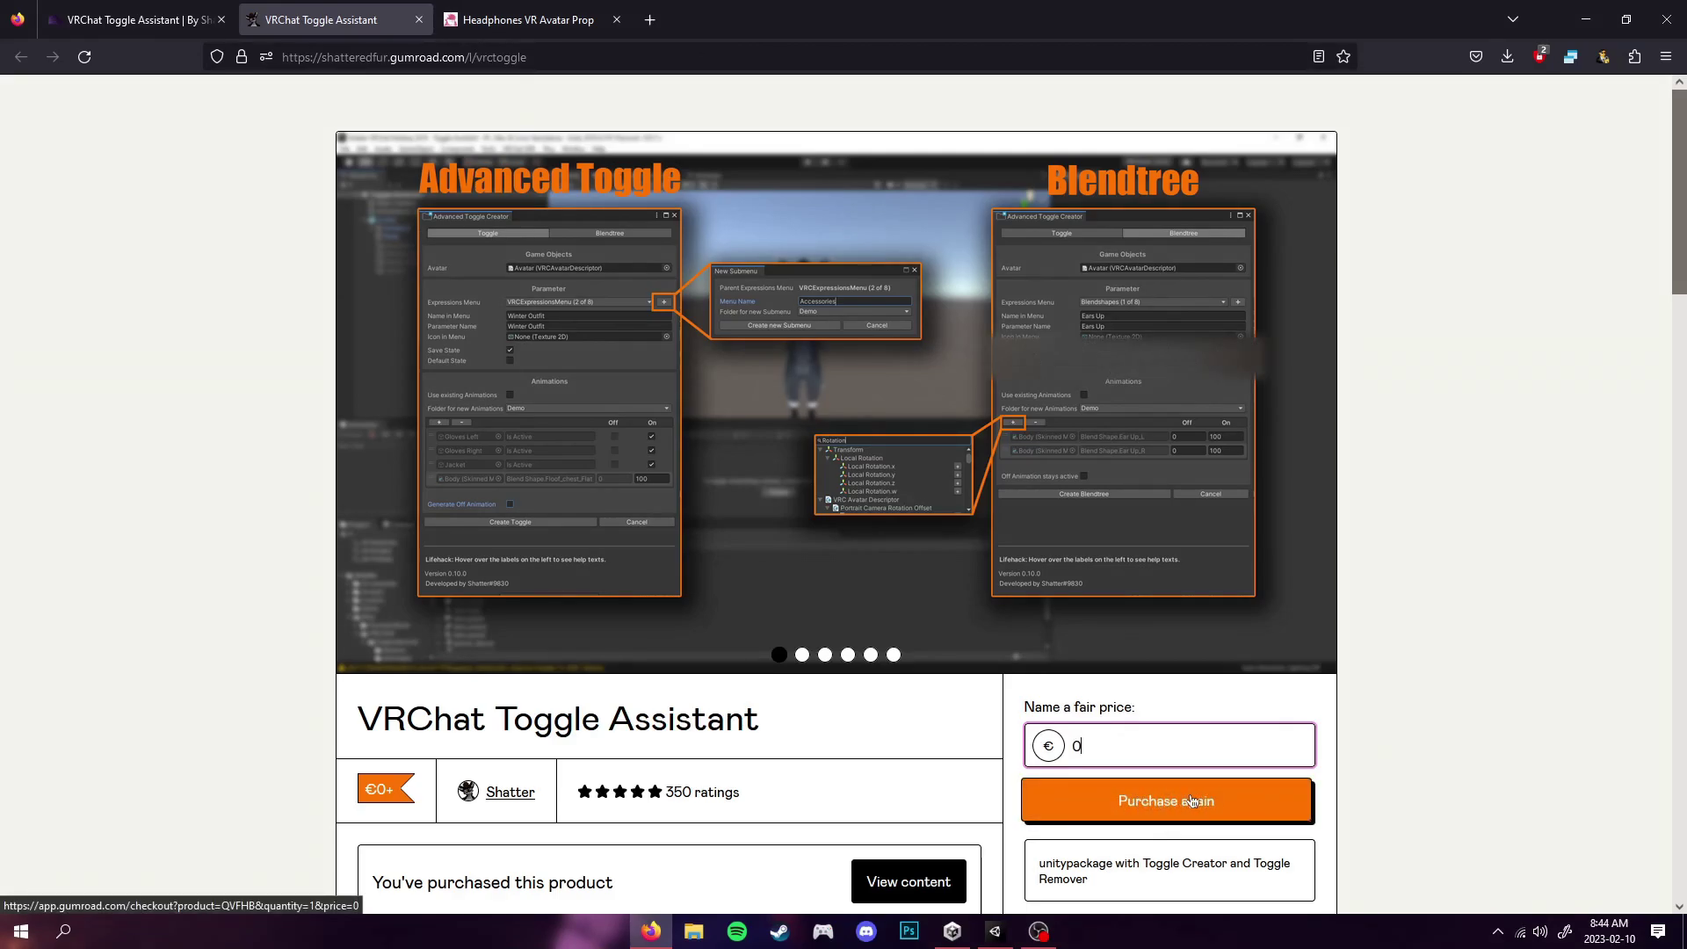
pyautogui.click(1191, 801)
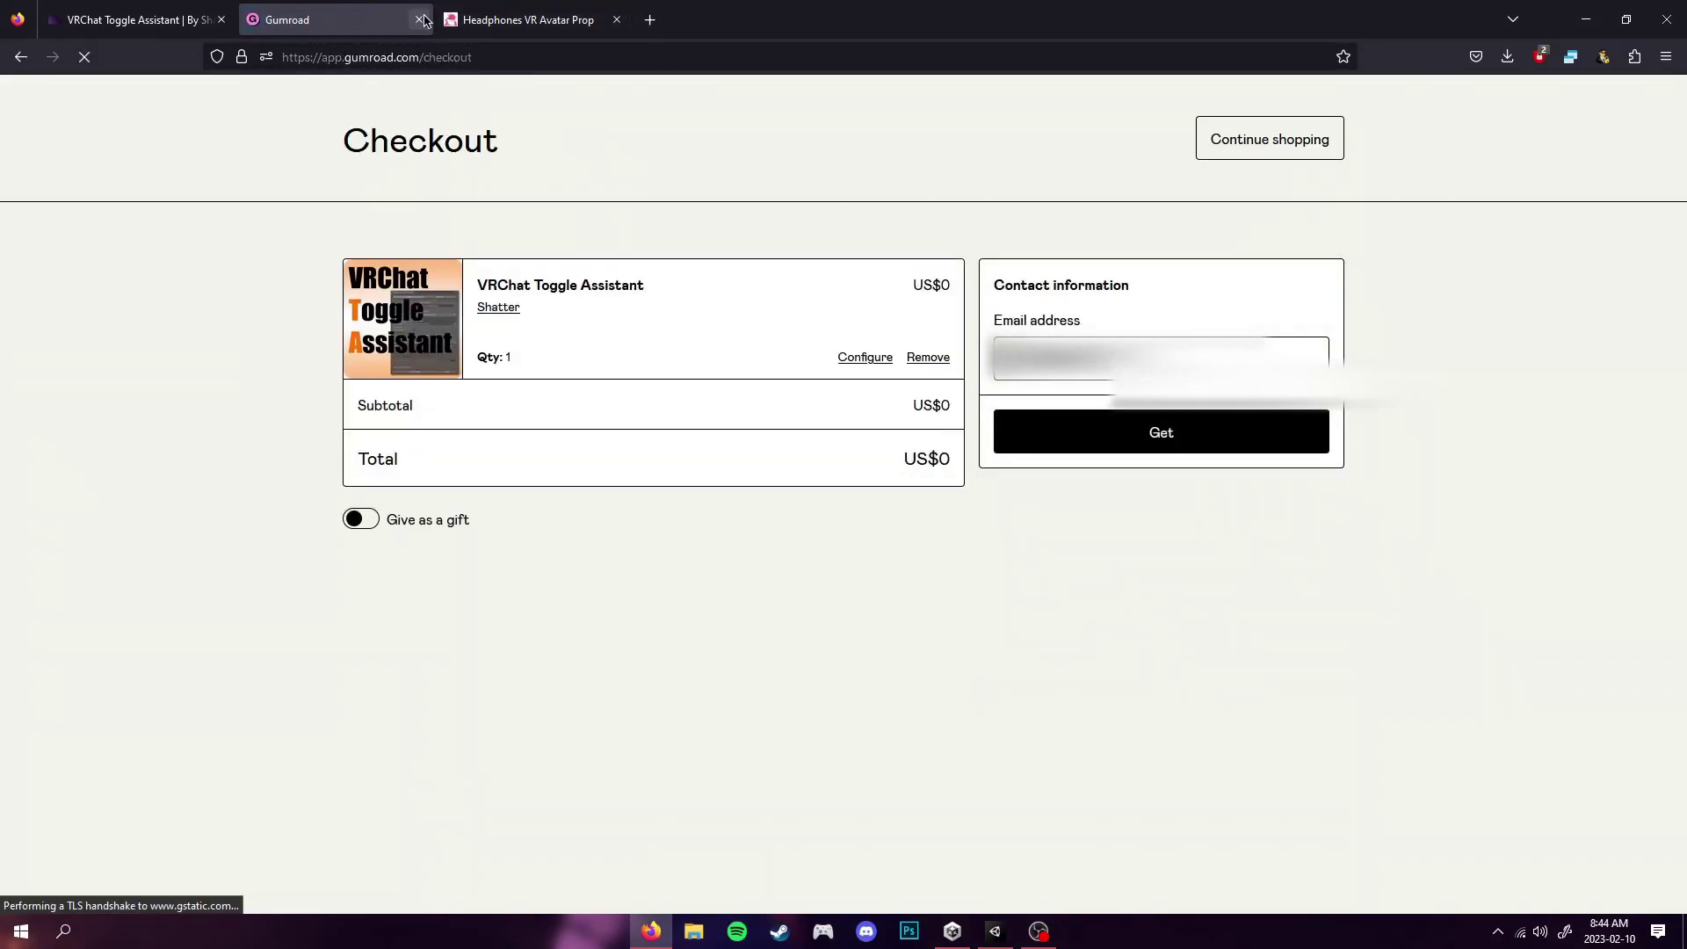
pyautogui.click(1207, 422)
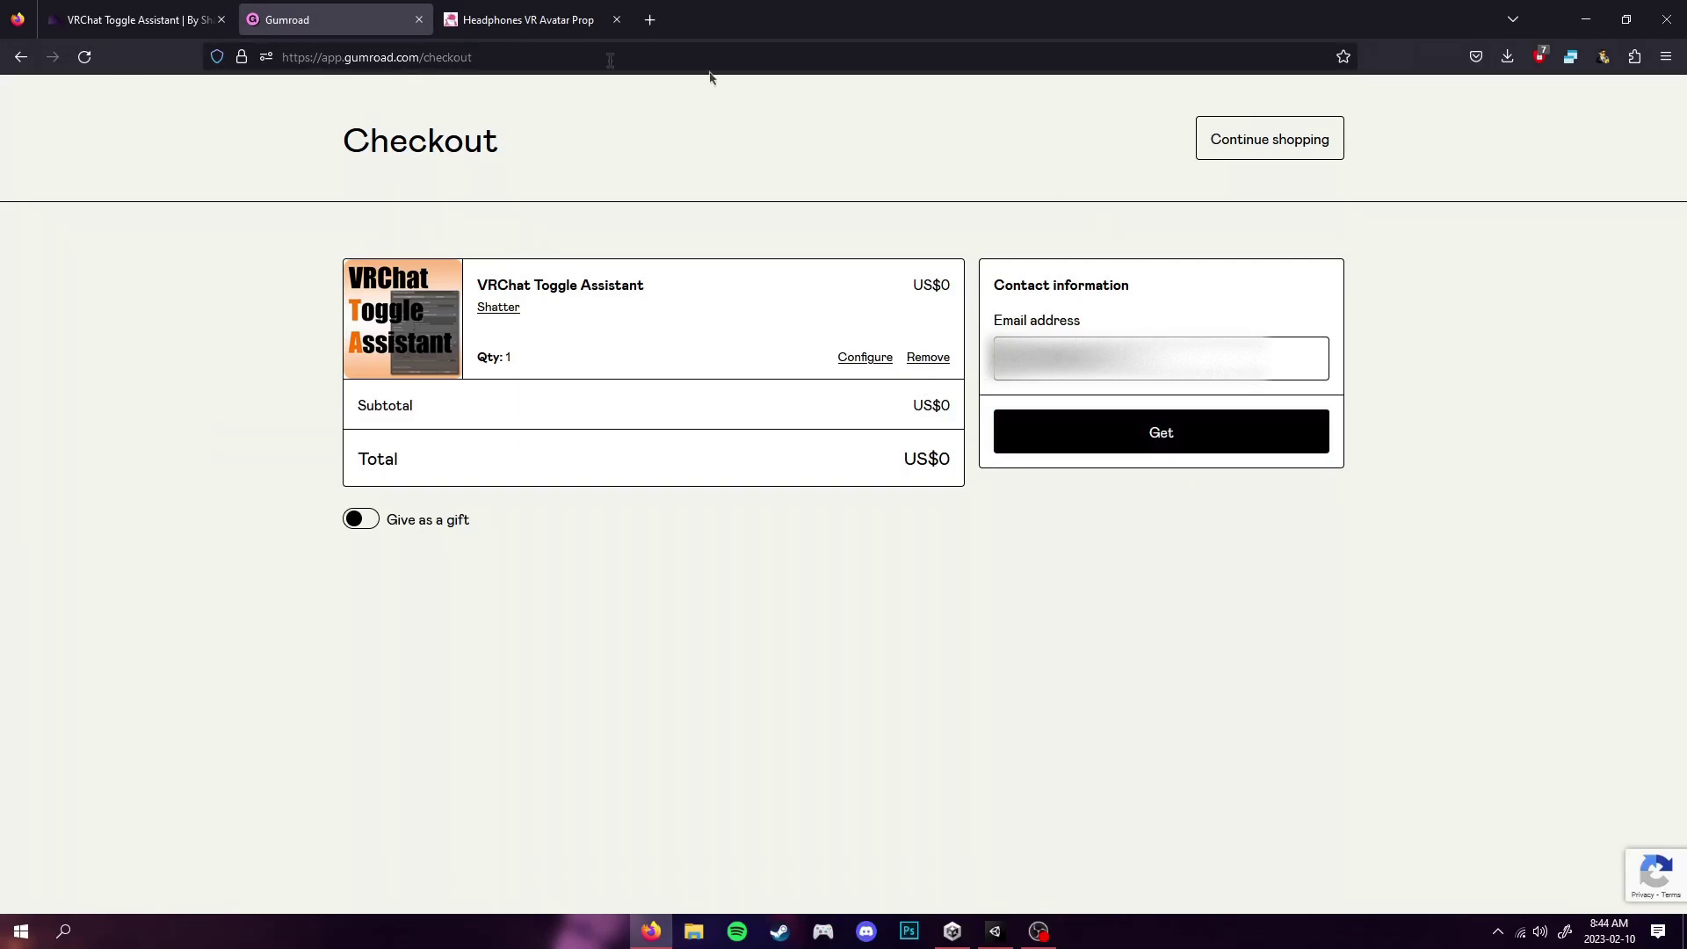
pyautogui.click(1154, 432)
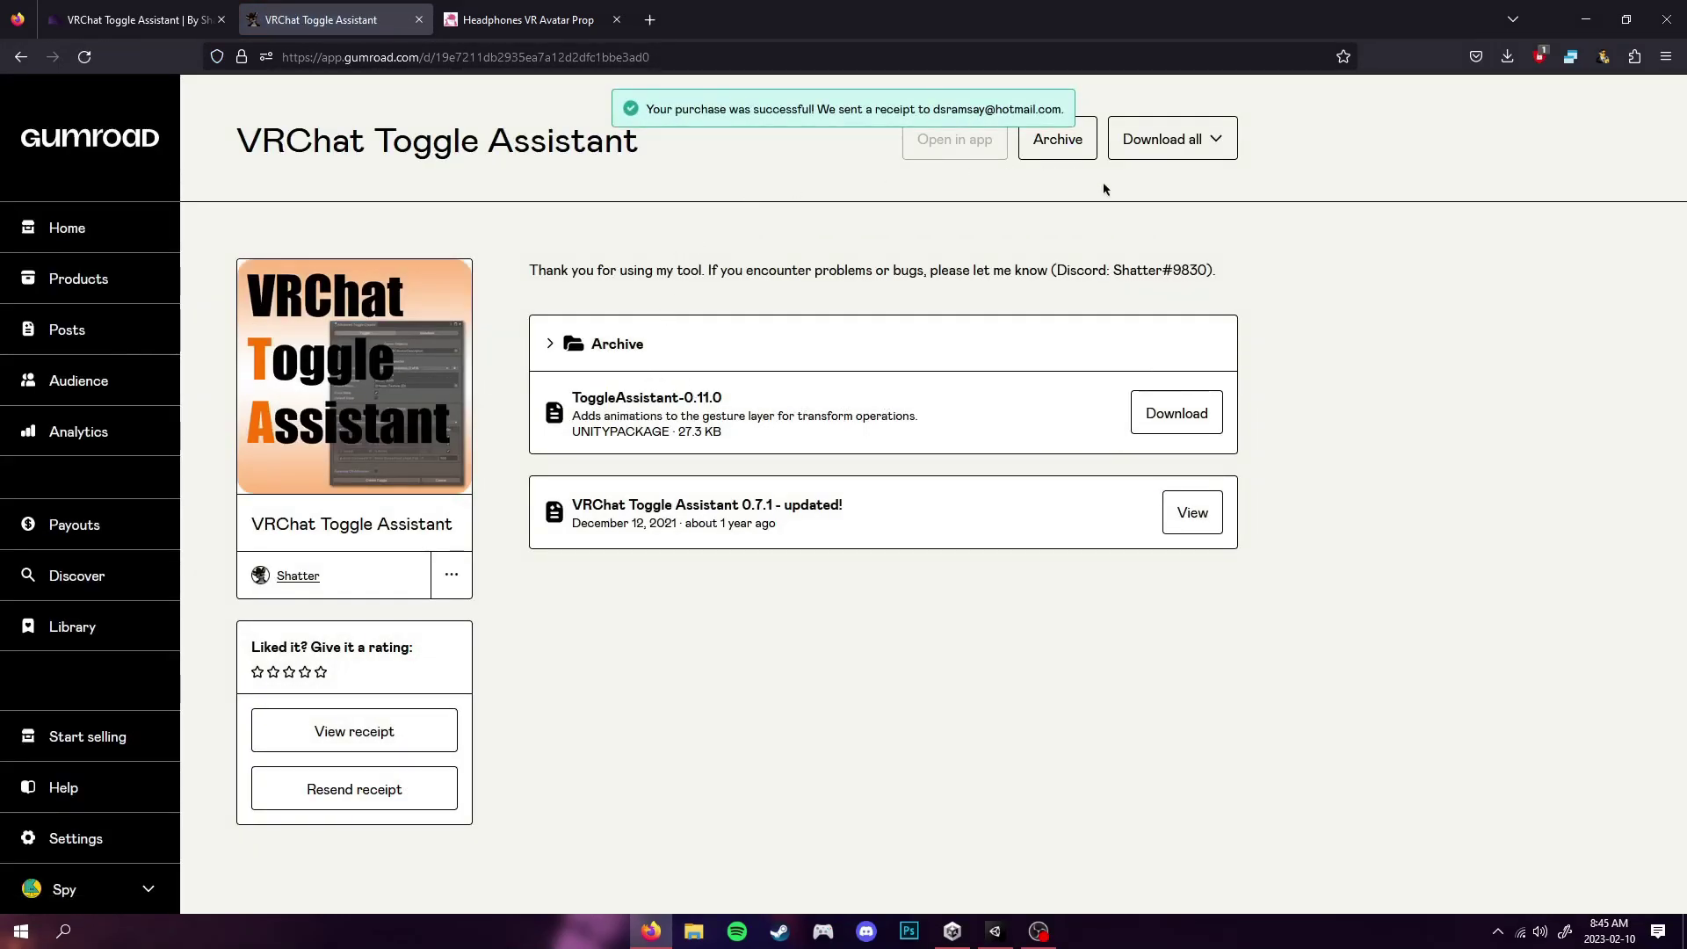
# - Download the ToggleAssistant-0.11.0 package and import all of its contents into the Unity project
pyautogui.click(1203, 415)
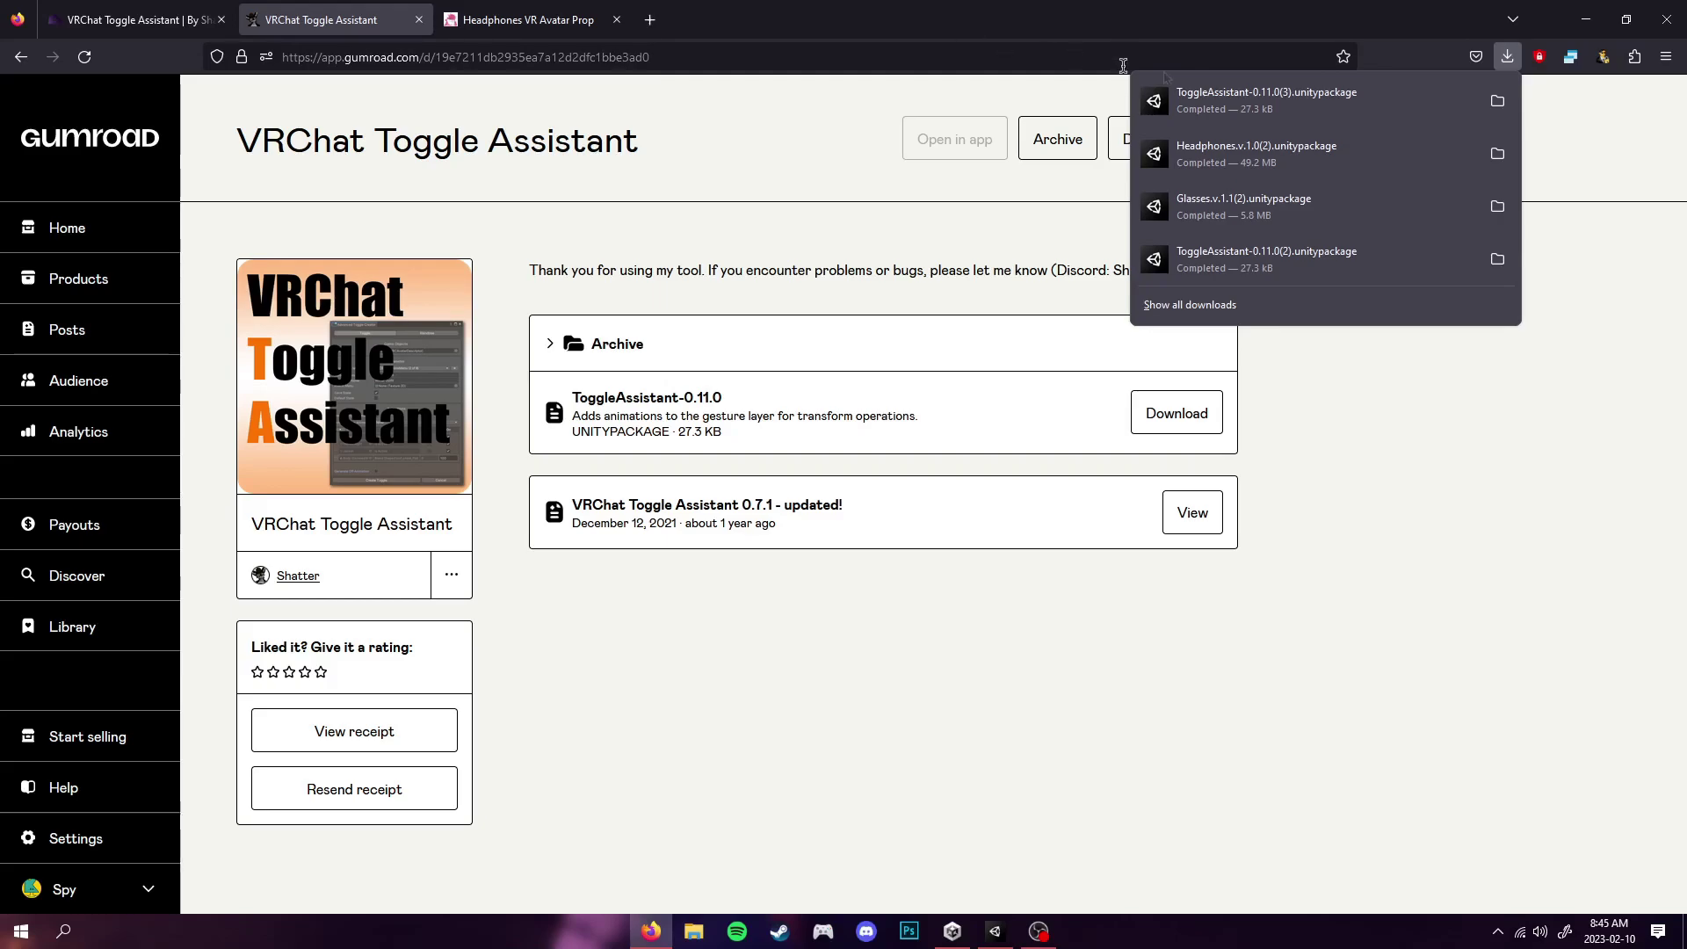
pyautogui.doubleClick(1160, 10)
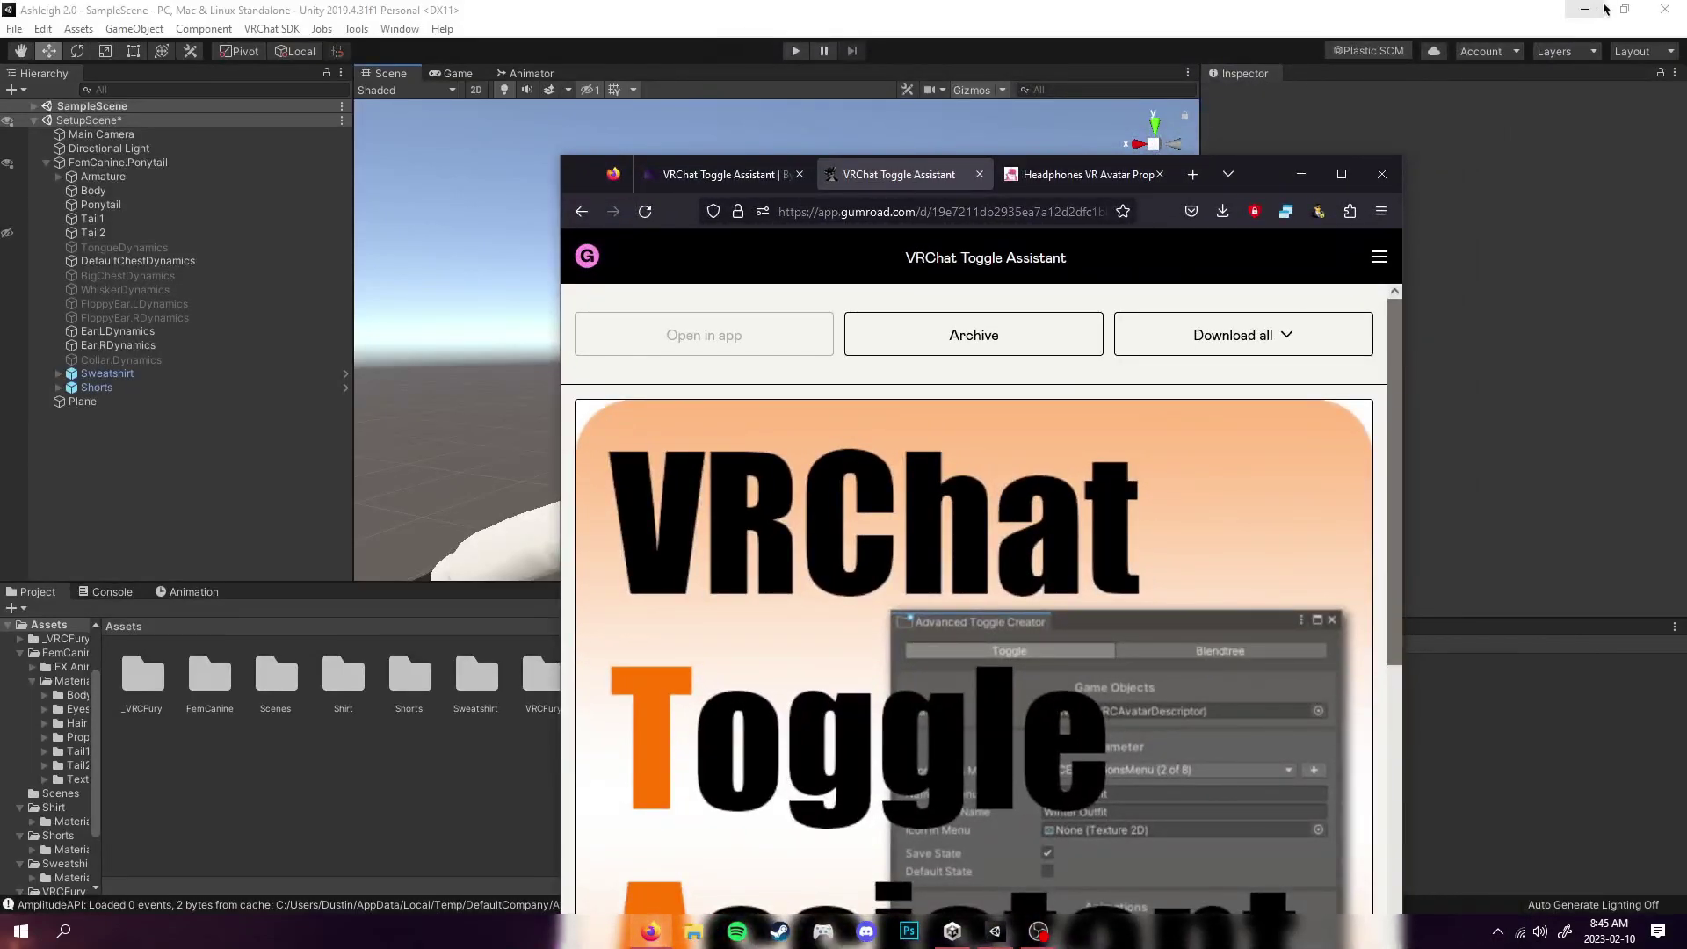
pyautogui.click(1222, 211)
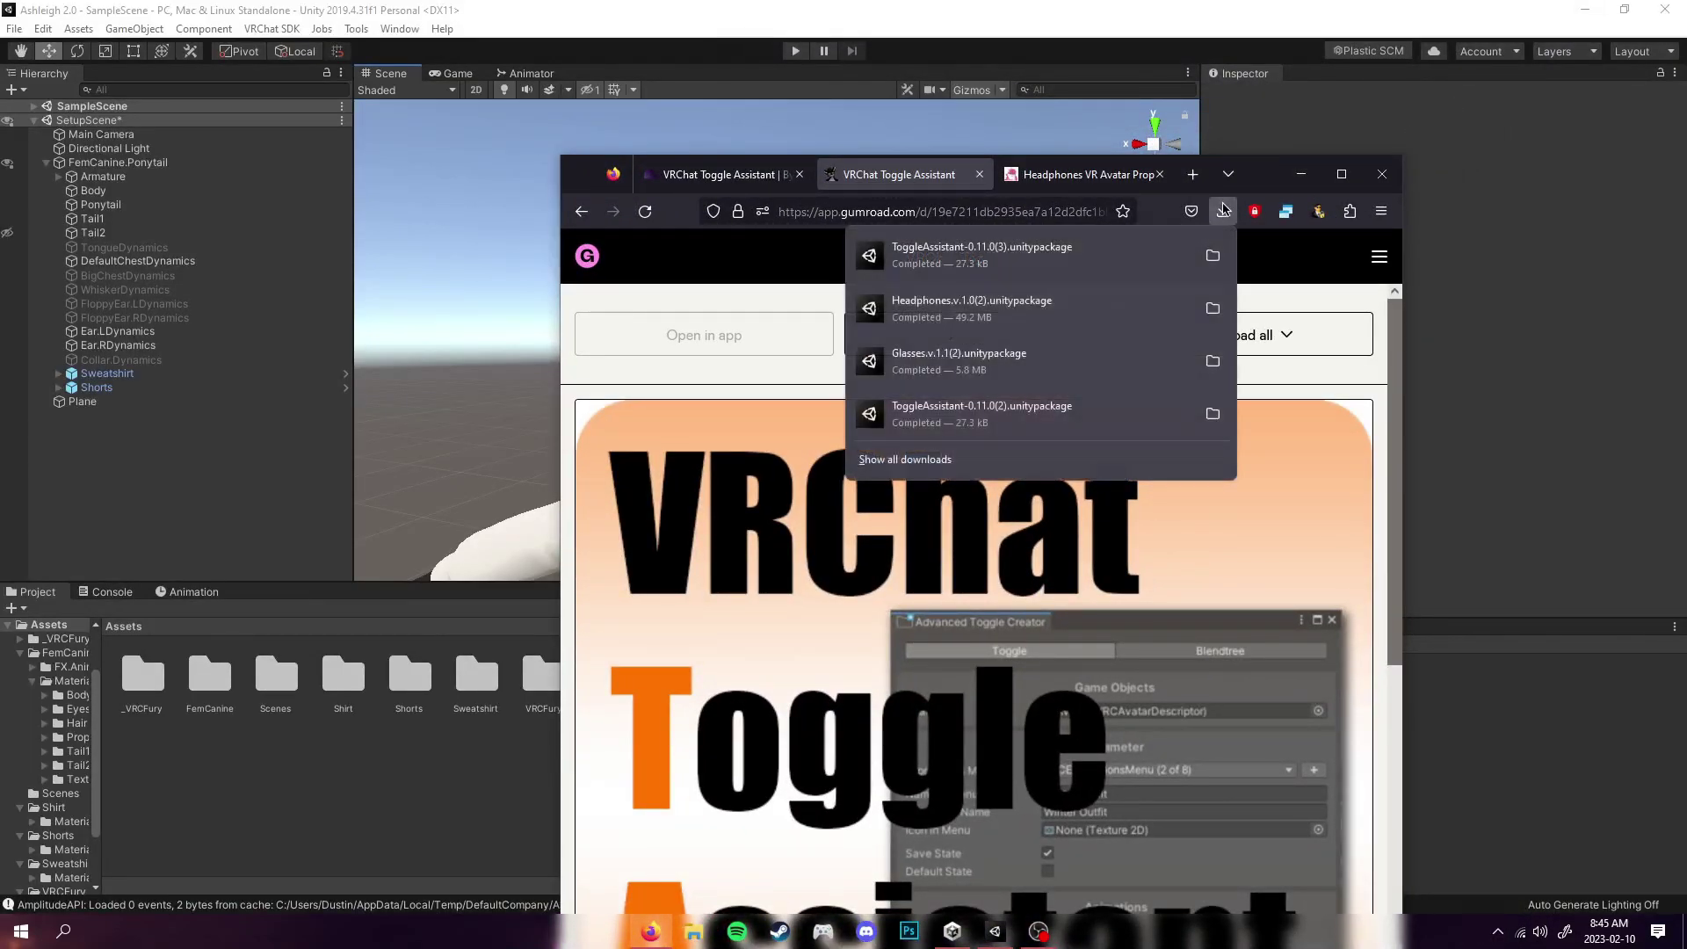
pyautogui.click(1036, 248)
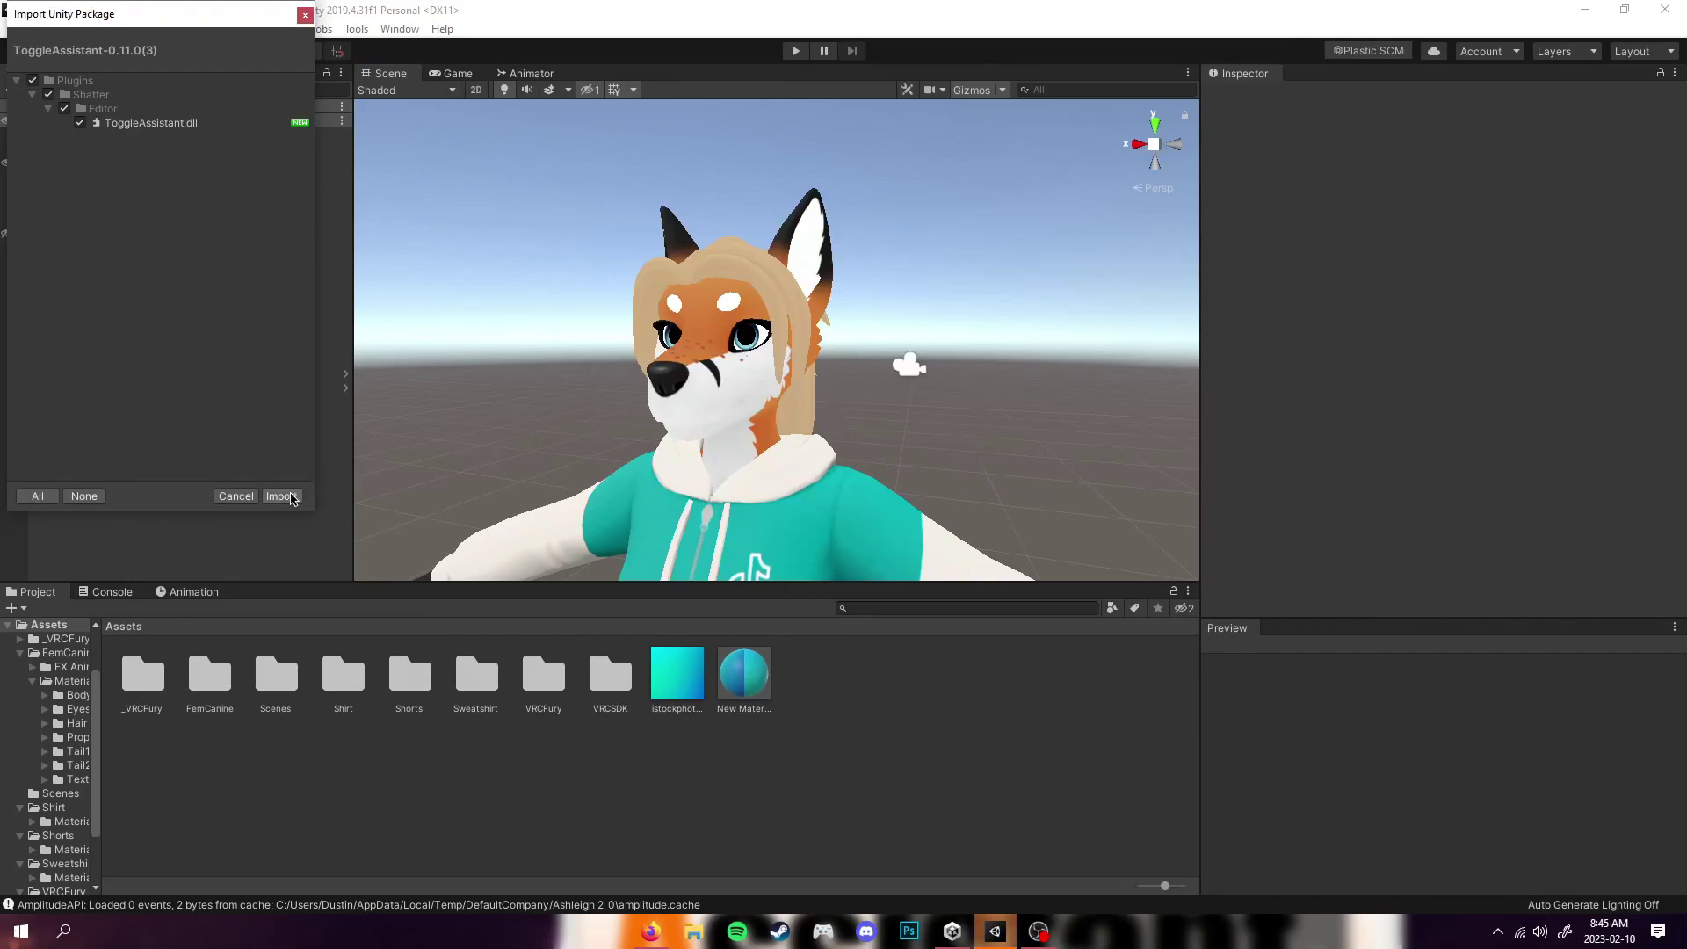
pyautogui.click(281, 495)
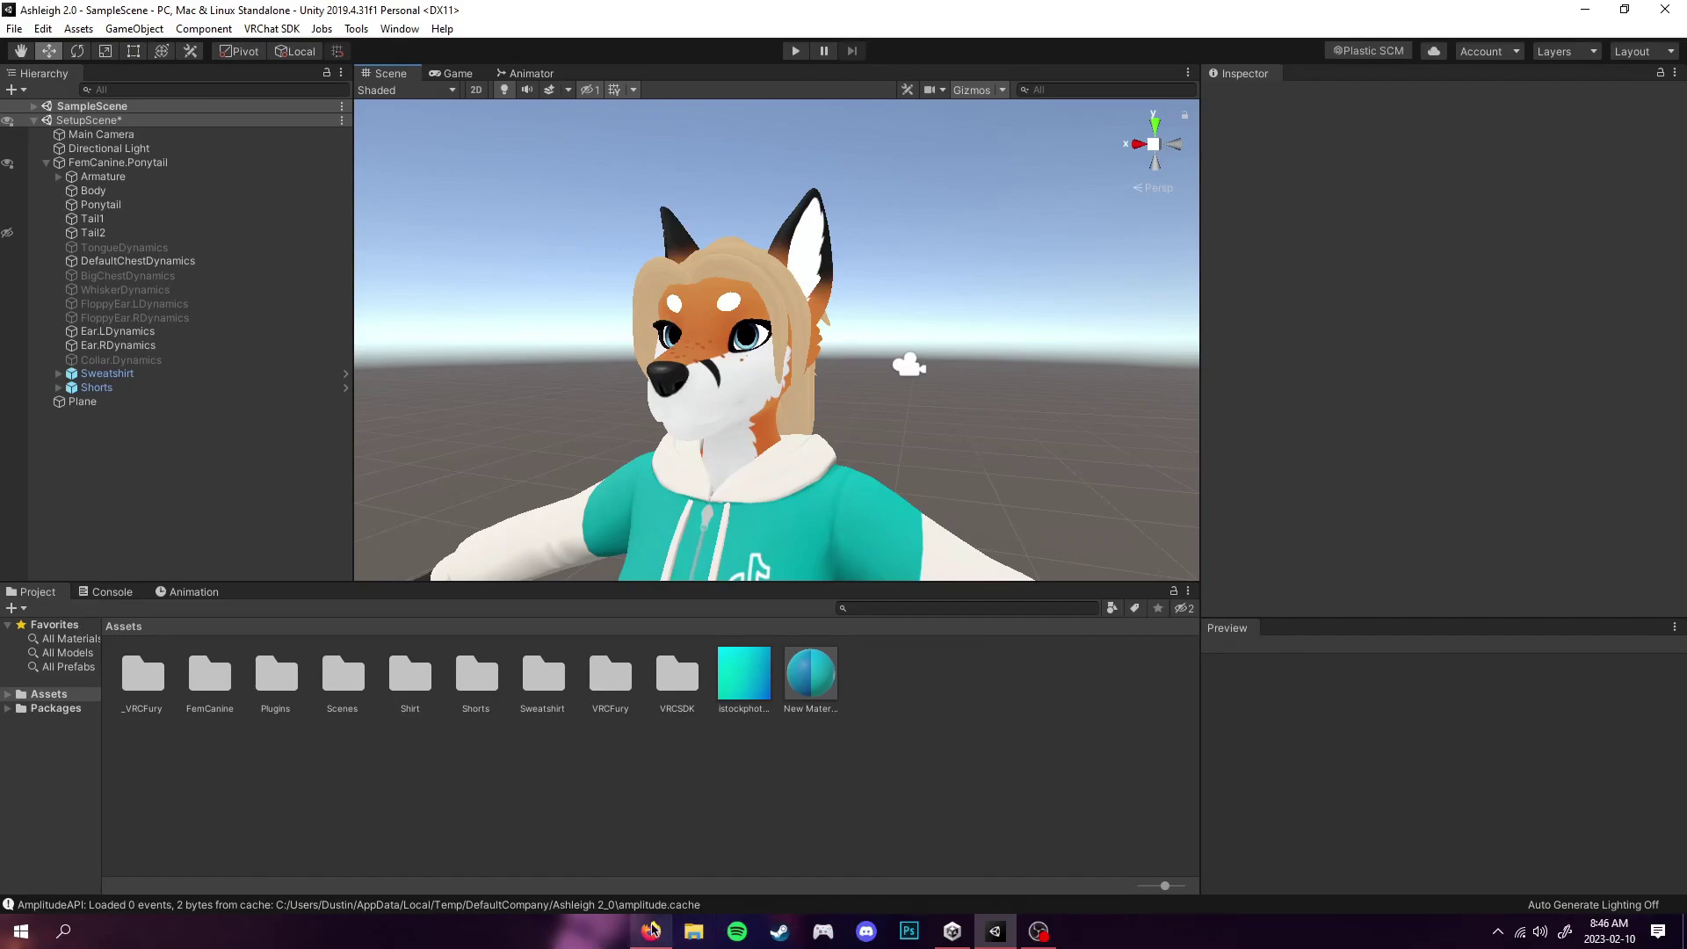
# - Return to Firefox and open Glasses and Sunglasses VR Avatar Props from the Gumroad library
pyautogui.moveTo(651, 930)
pyautogui.click(667, 850)
pyautogui.scroll(-12, 788, 771)
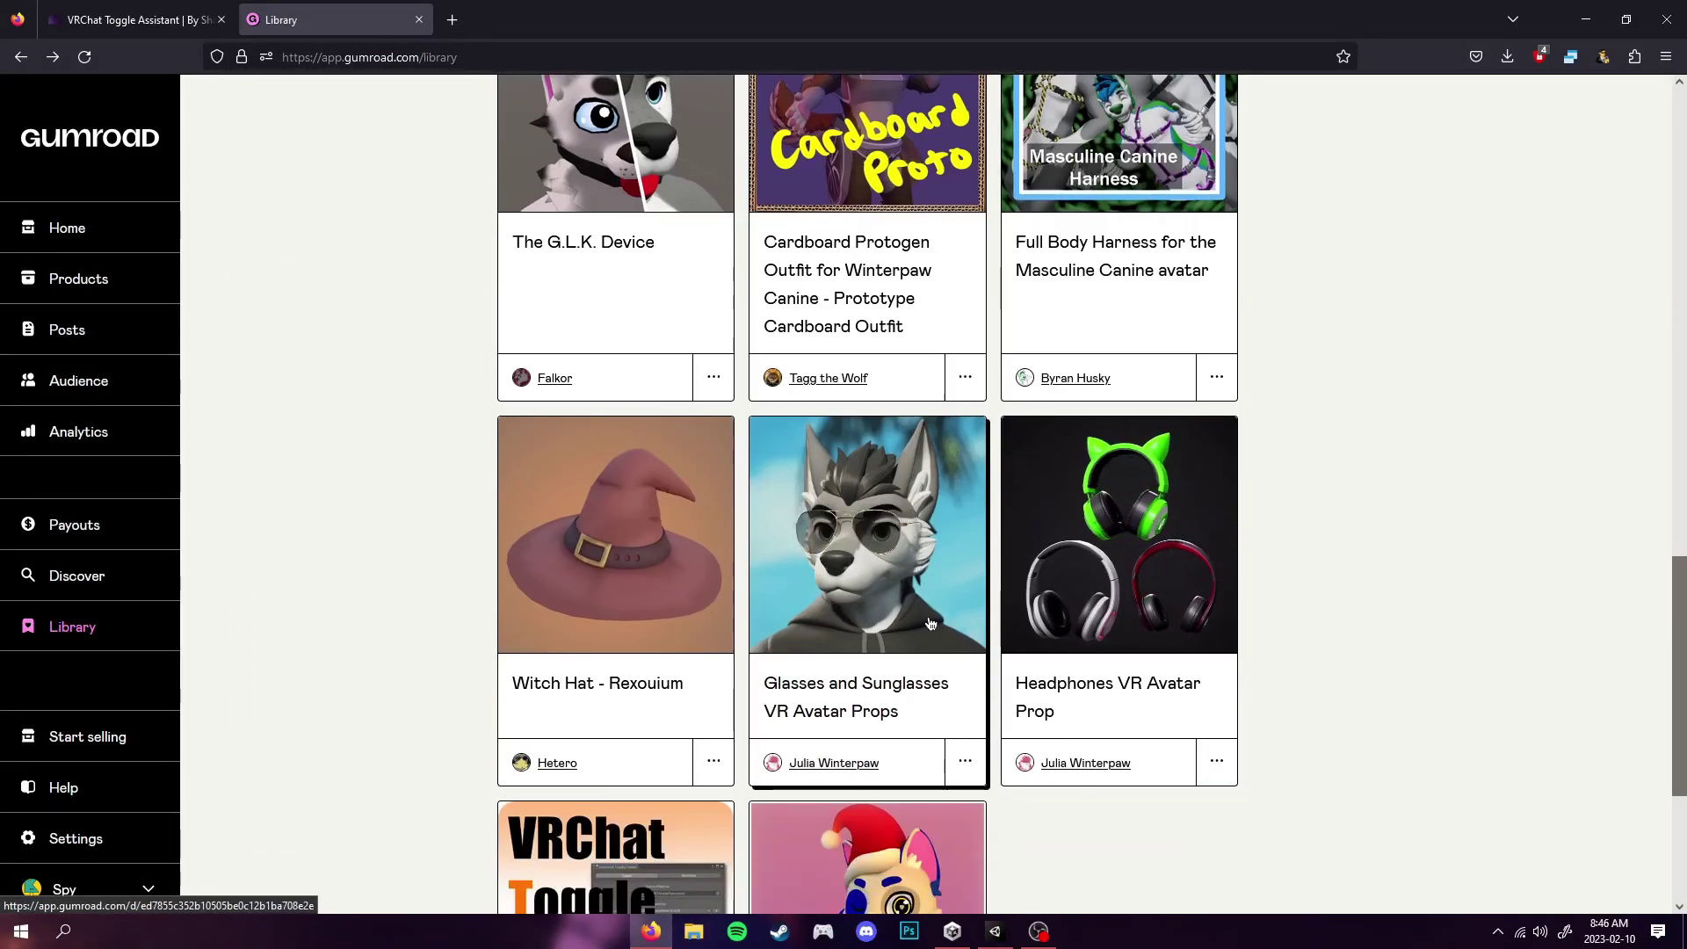
pyautogui.click(934, 603)
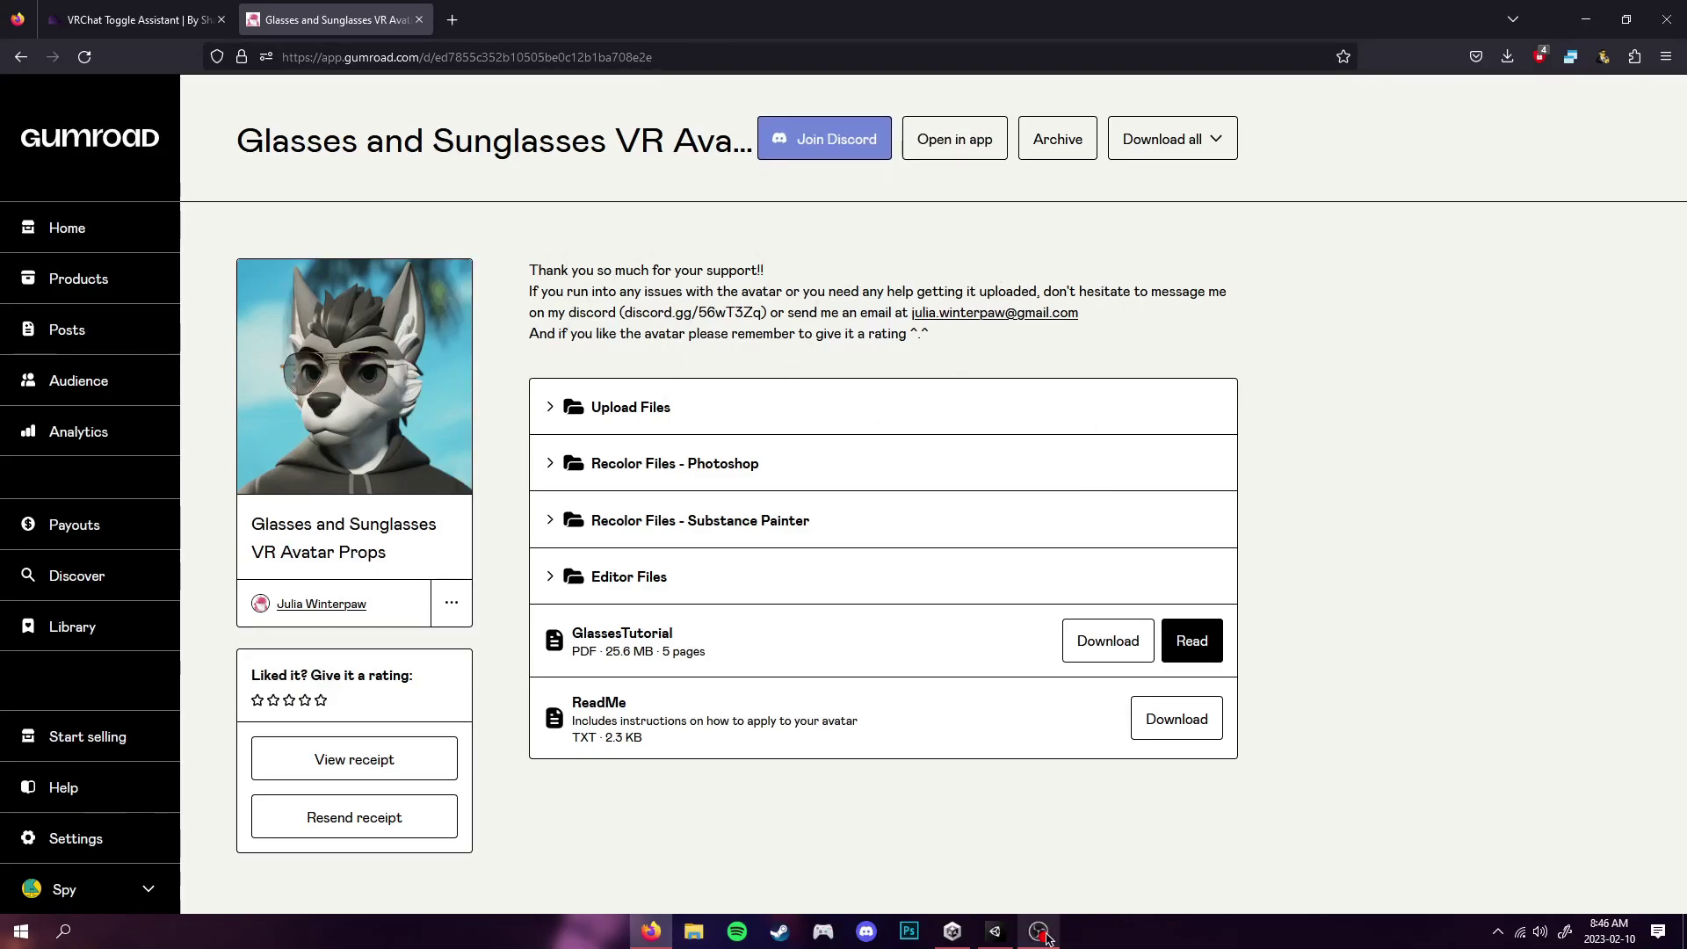
# - Switch back to Unity and import the Glasses.v.1.1(2).unitypackage file from the Desktop folder into the project
pyautogui.click(995, 929)
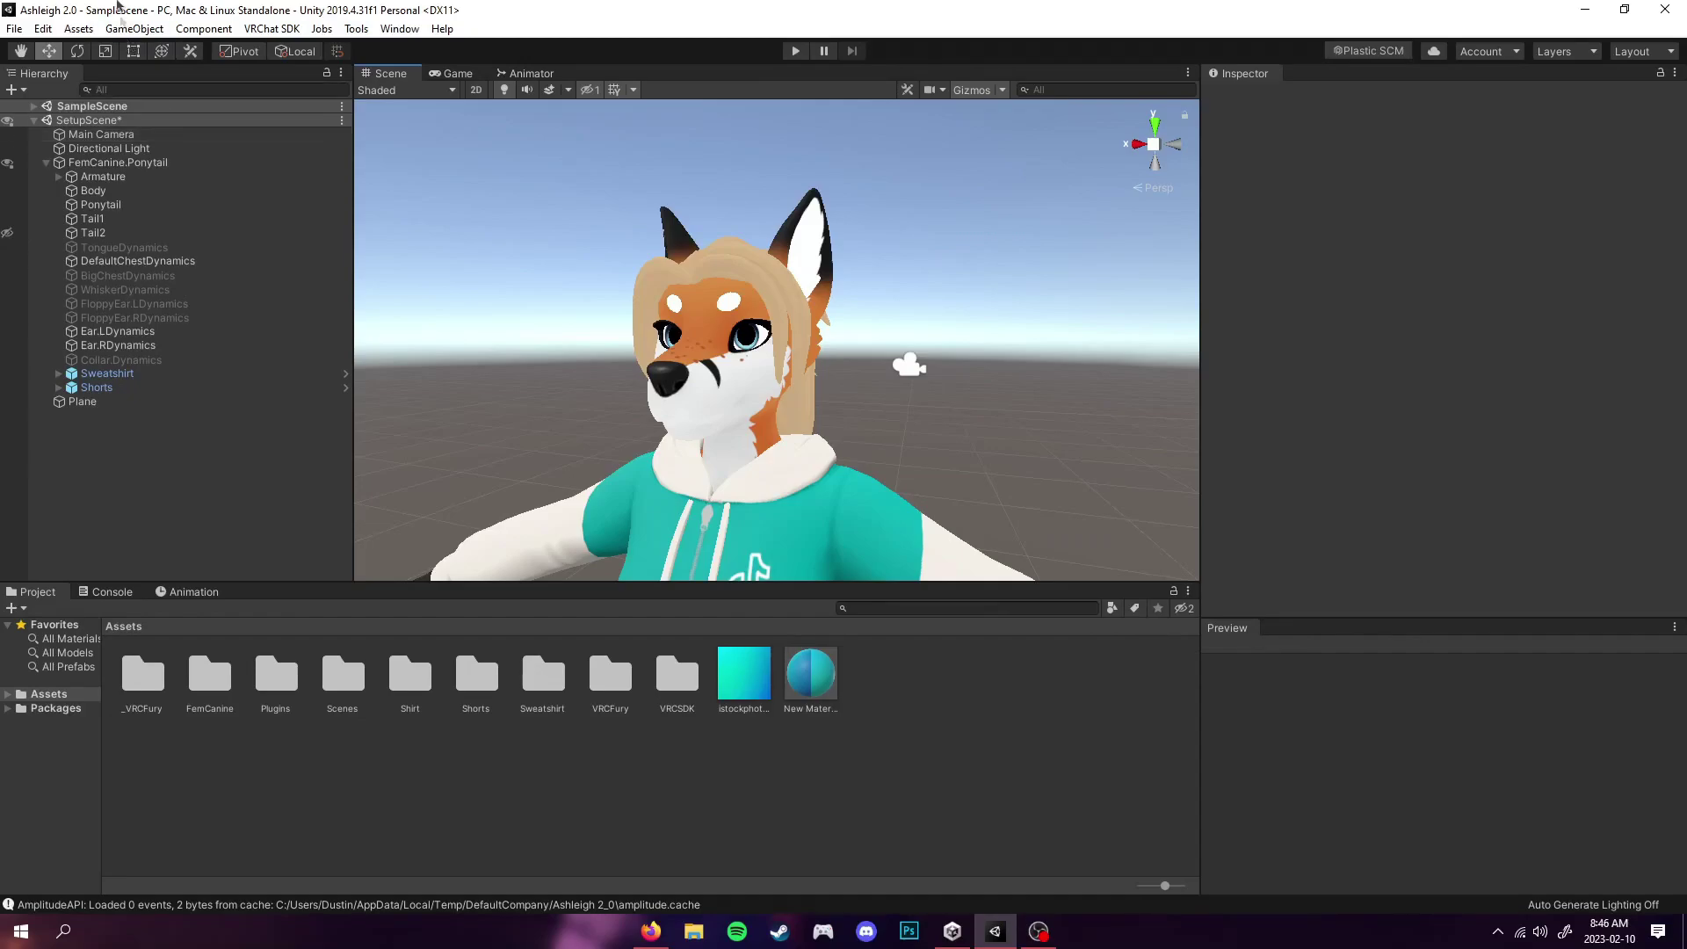
pyautogui.click(699, 938)
pyautogui.click(557, 288)
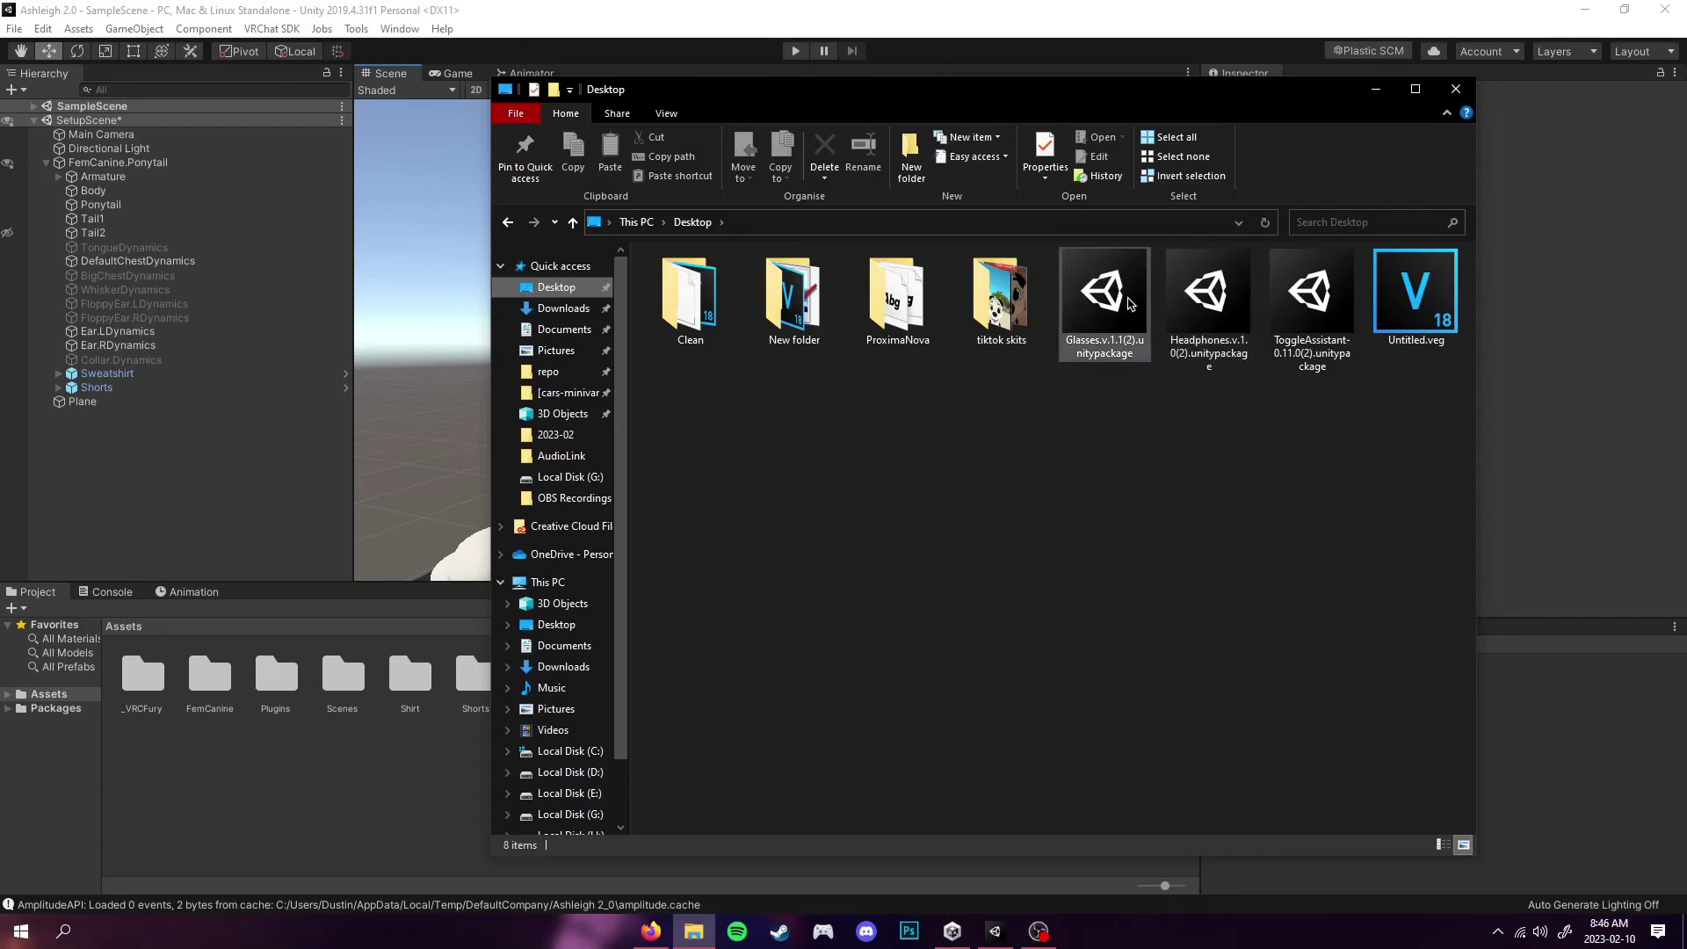
pyautogui.doubleClick(1128, 299)
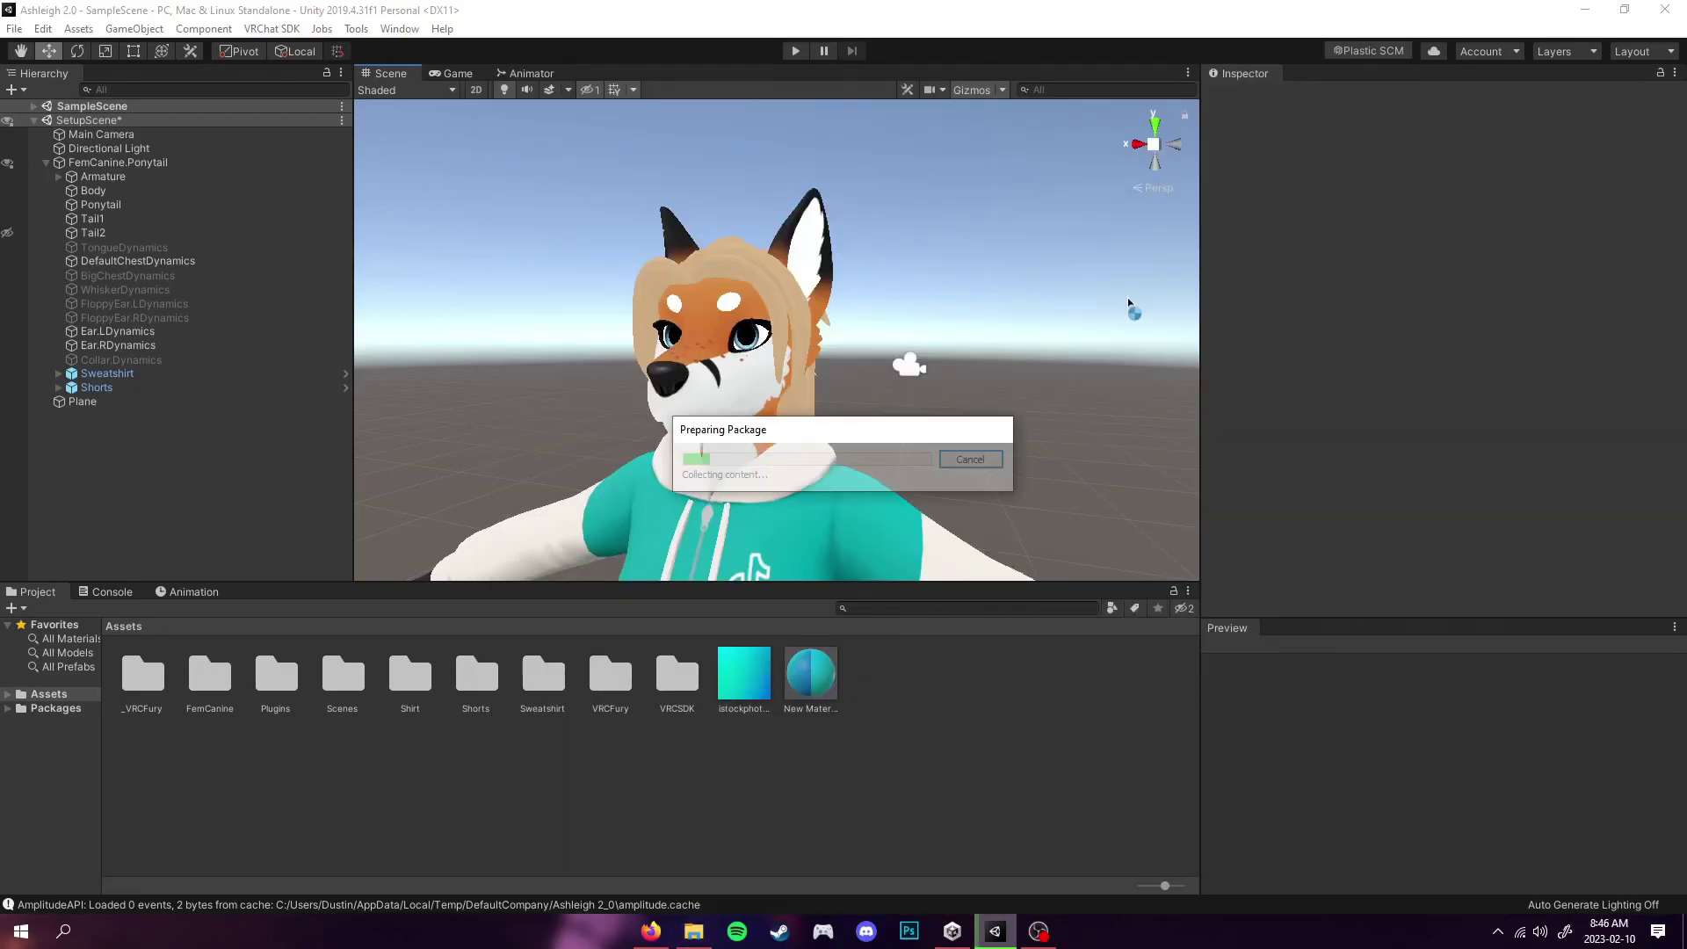
pyautogui.click(279, 496)
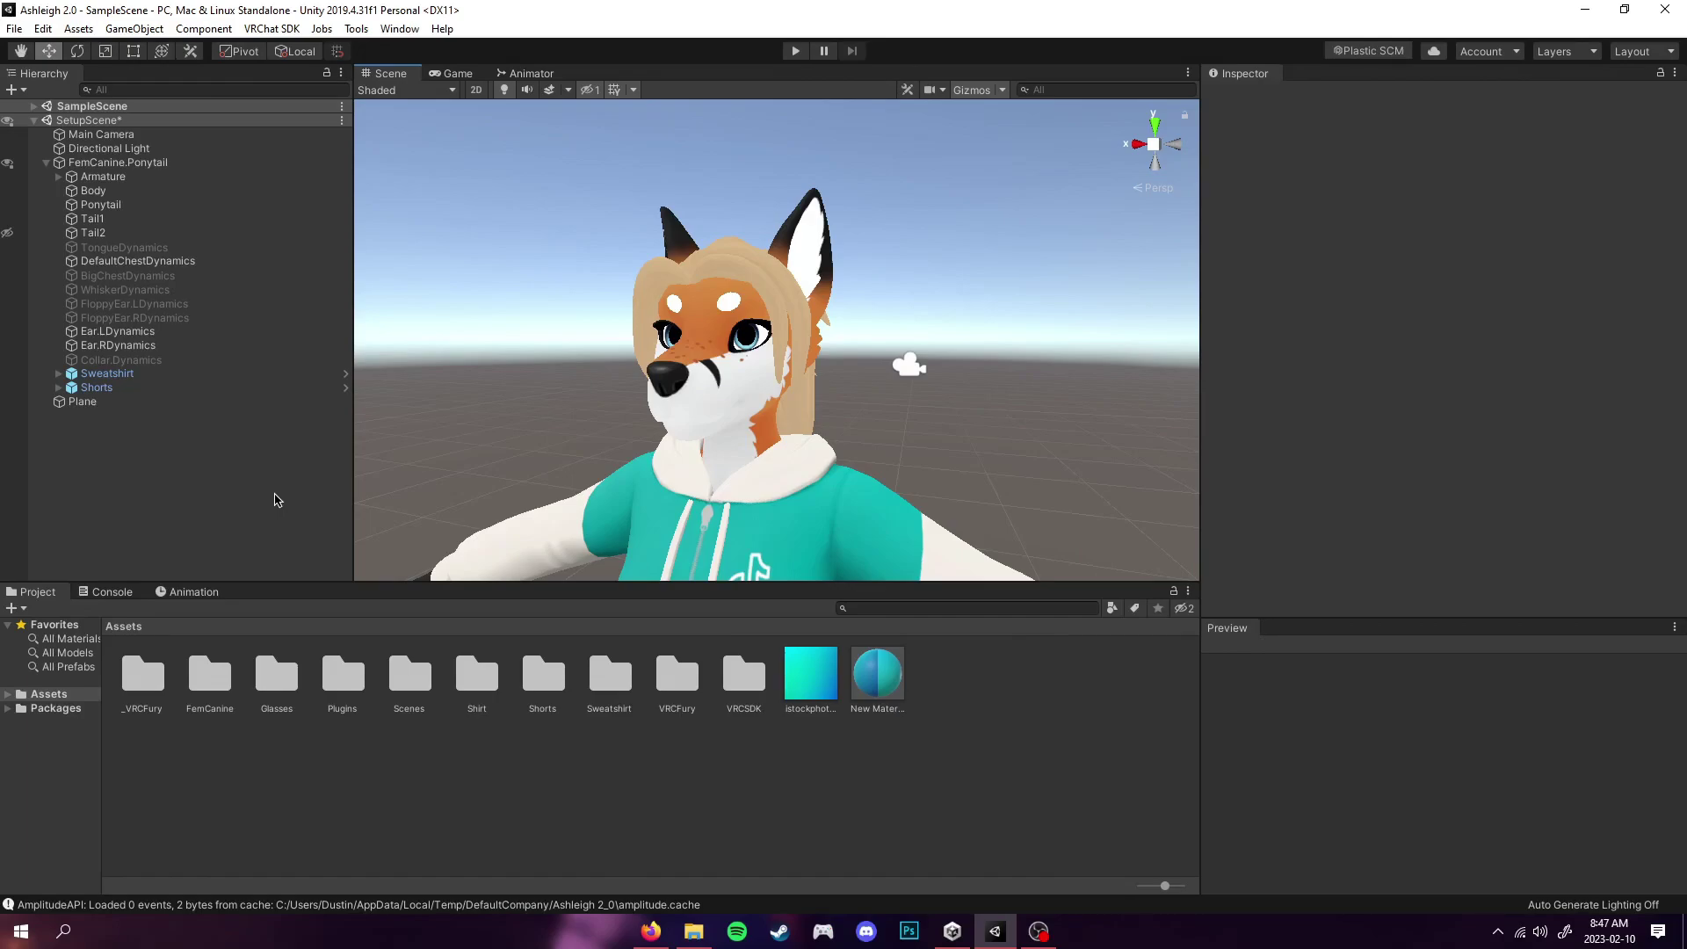
# - Add the HeartGlasses prefab from the Glasses/PreFabs/PC folder to the scene and frame it in the view
pyautogui.doubleClick(273, 679)
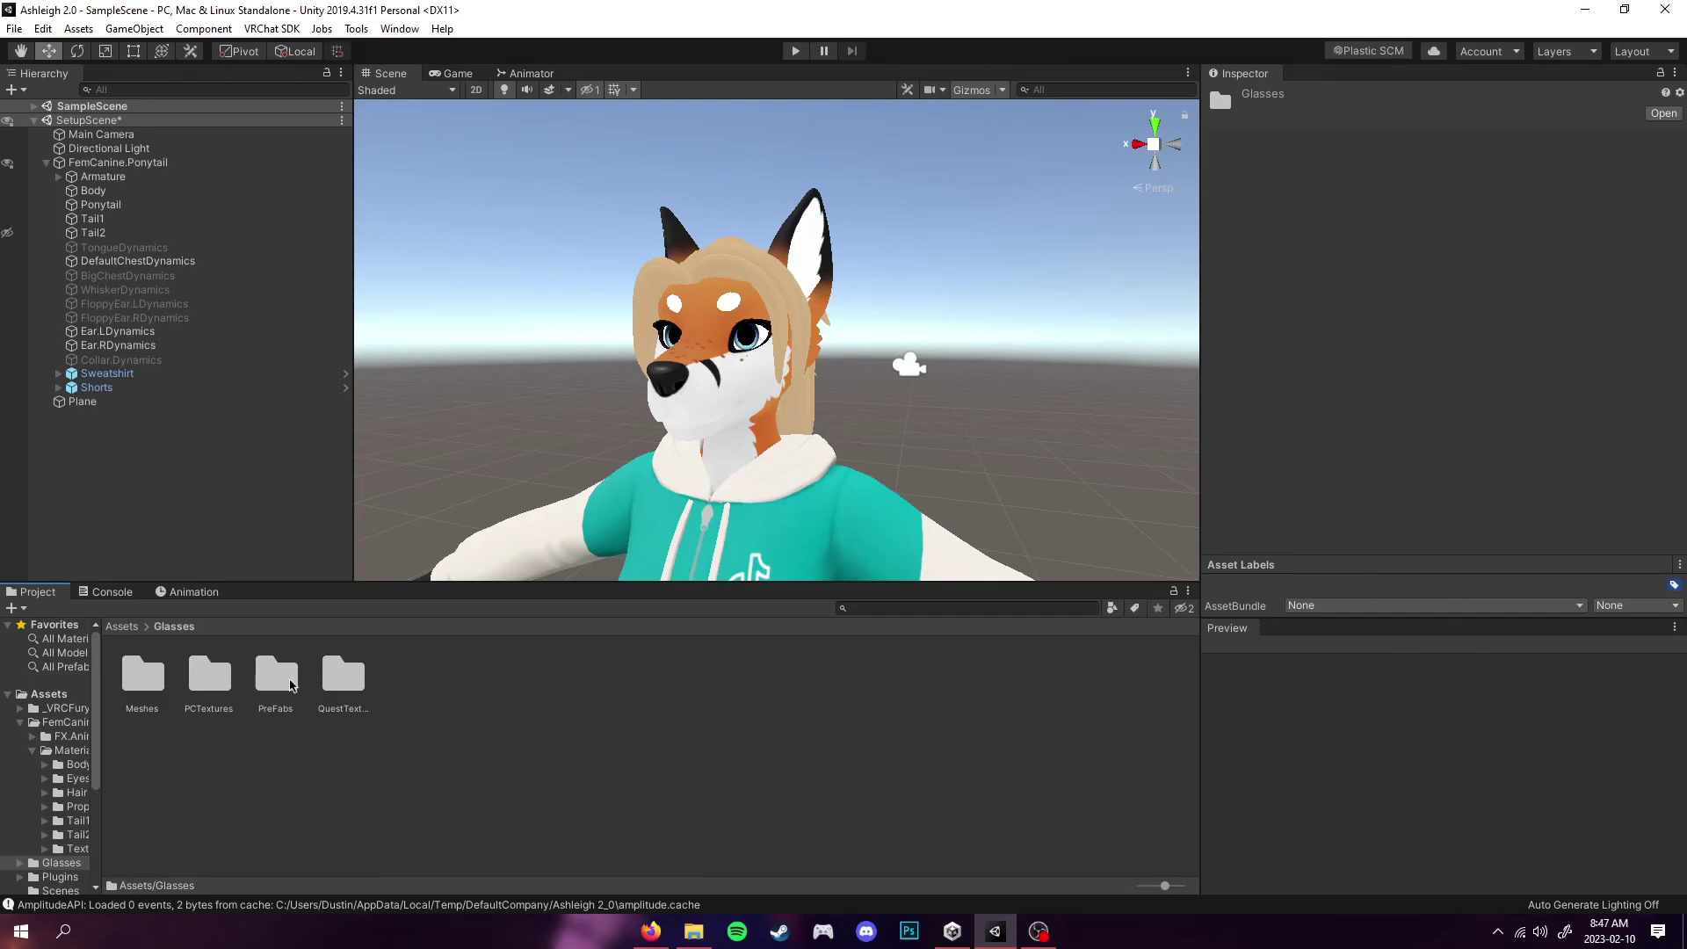
pyautogui.doubleClick(277, 676)
pyautogui.doubleClick(143, 677)
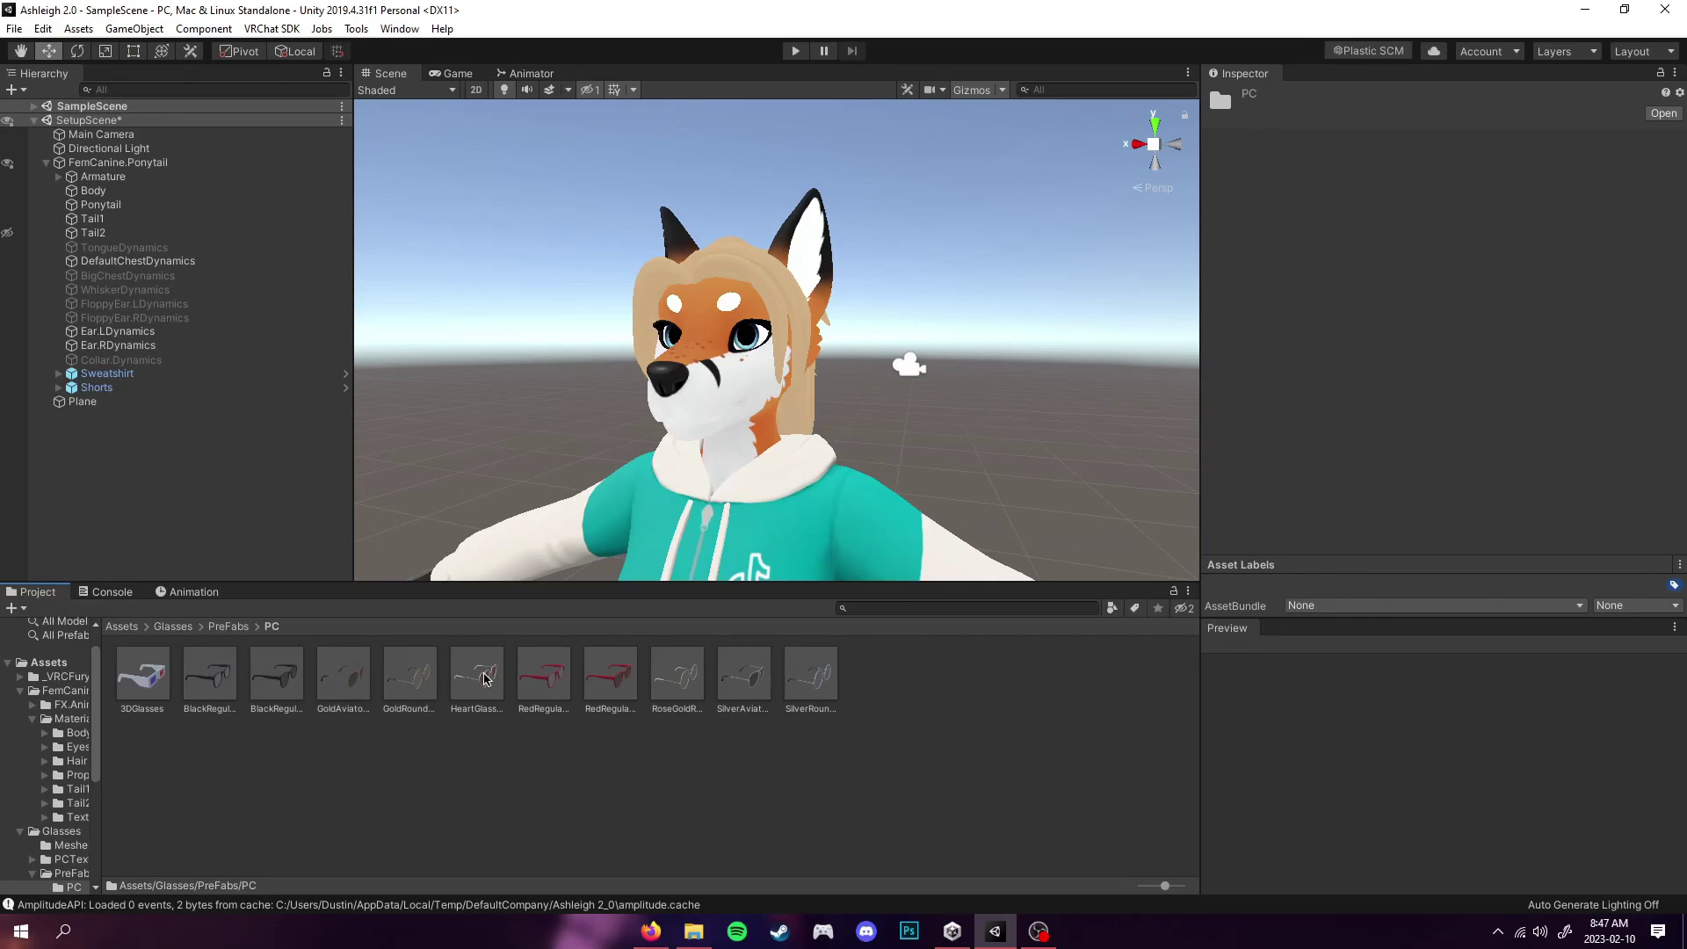
pyautogui.click(482, 681)
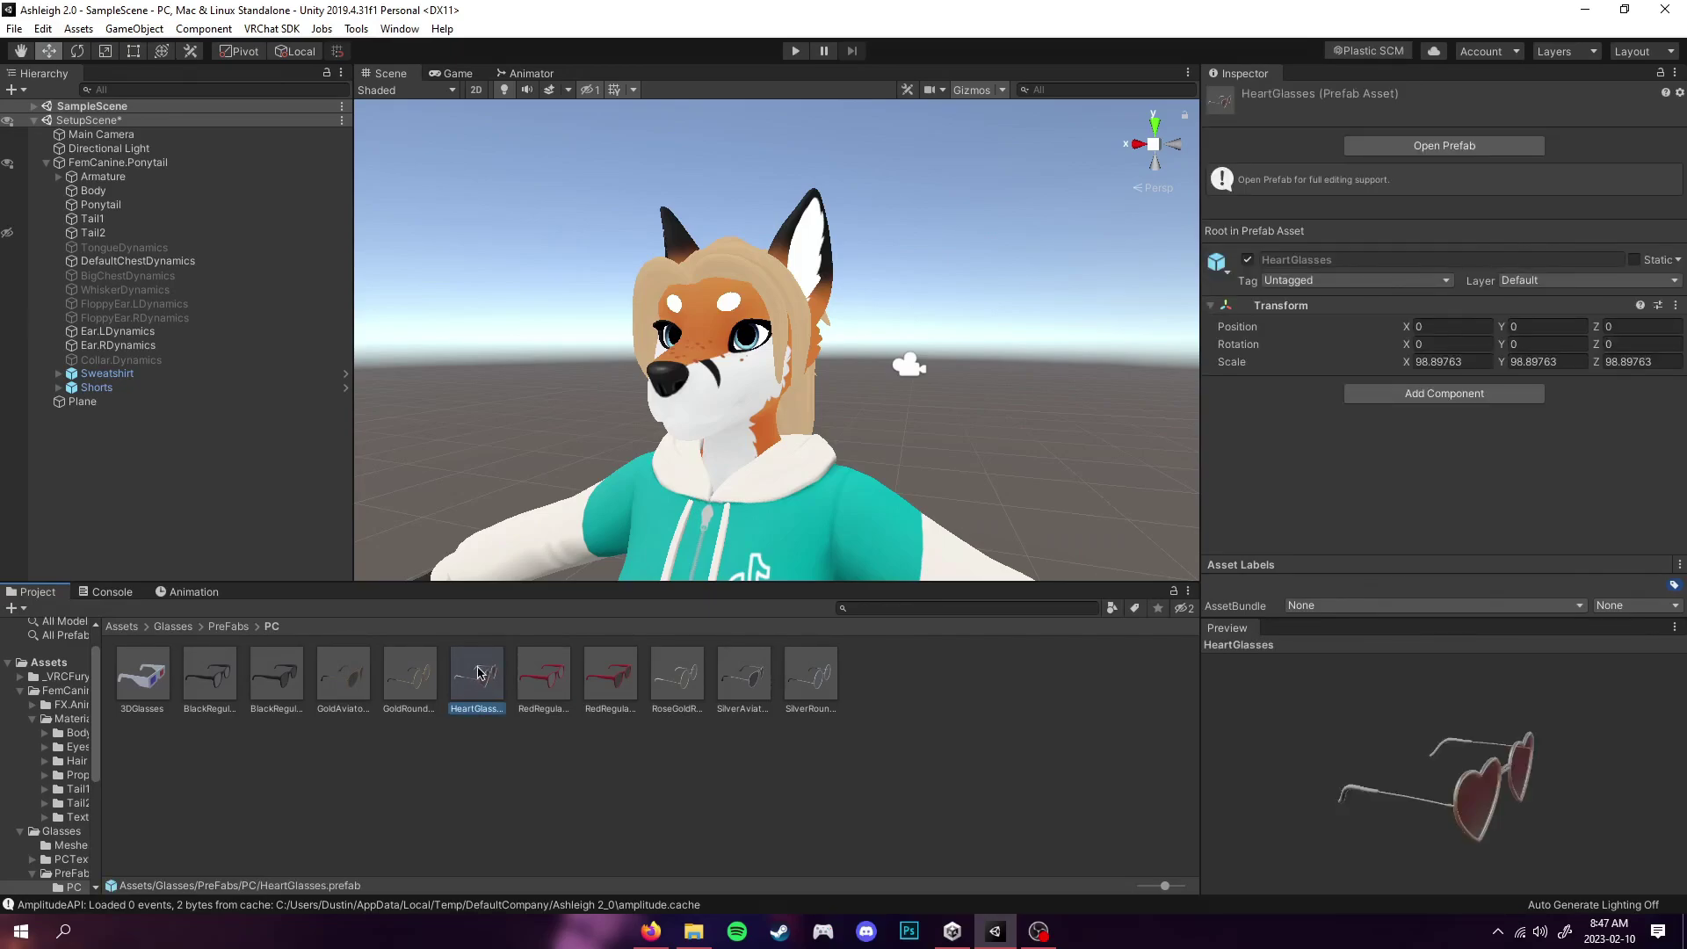
pyautogui.moveTo(482, 673); pyautogui.dragTo(222, 502)
pyautogui.press('f')
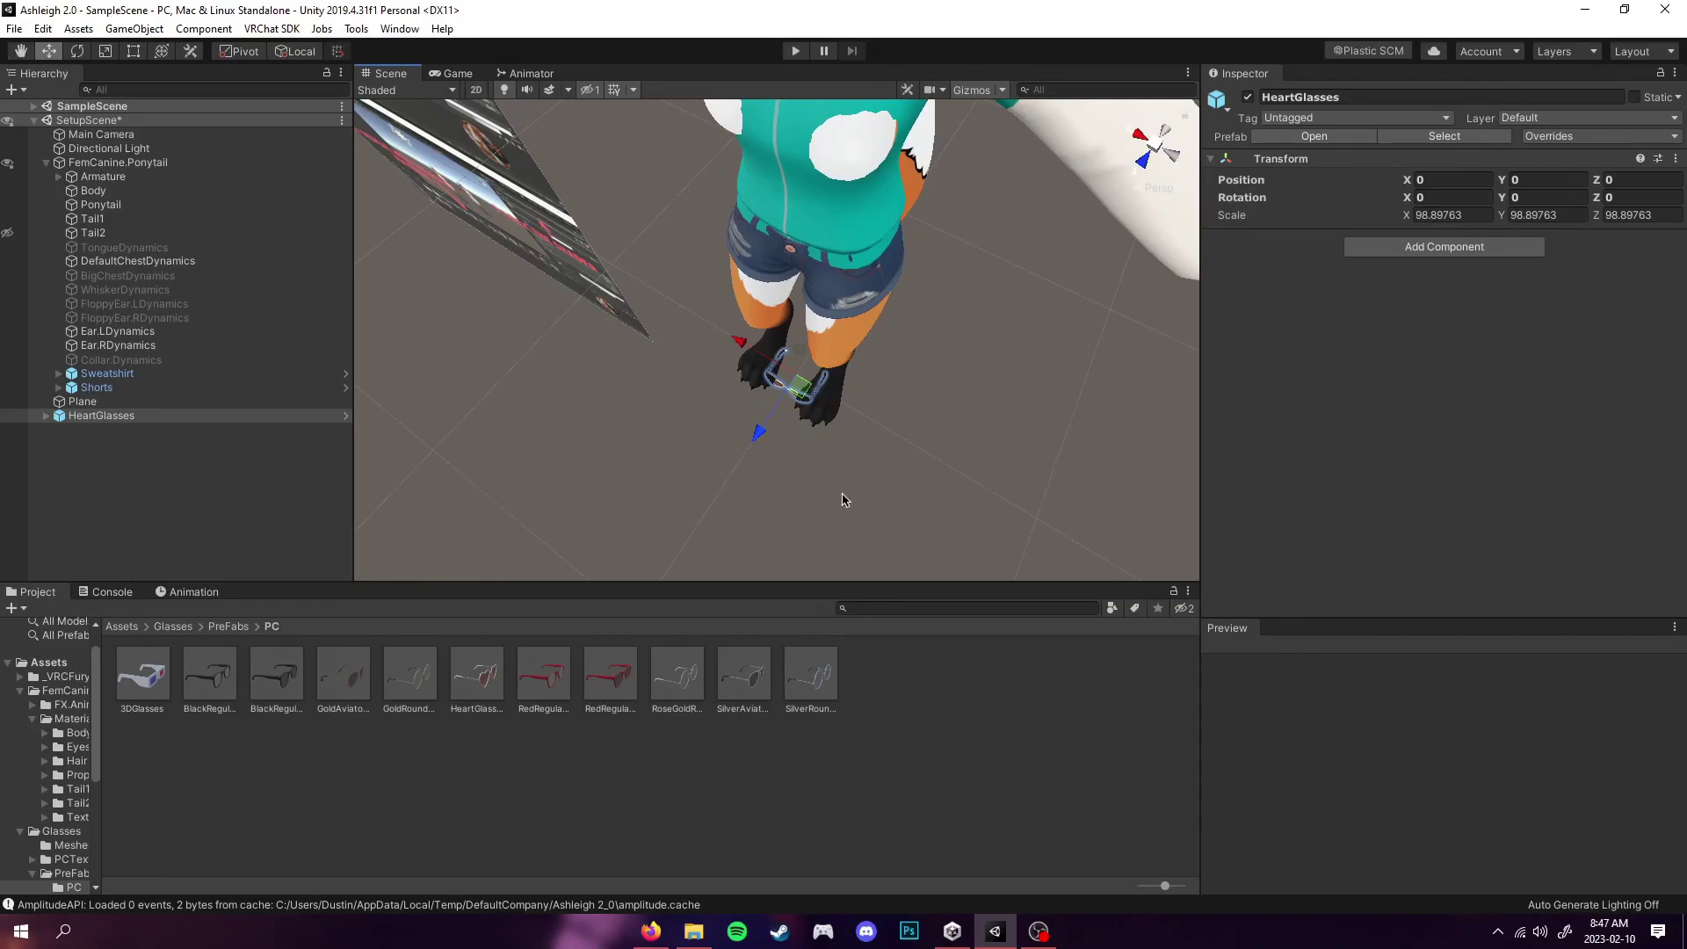
# - Move the heart glasses up and forward onto the avatar's face, to about Y 1.61 and Z 0.04
pyautogui.keyDown('alt'); pyautogui.moveTo(751, 481); pyautogui.dragTo(1138, 427); pyautogui.keyUp('alt')
pyautogui.moveTo(772, 347); pyautogui.dragTo(767, 127)
pyautogui.moveTo(766, 312); pyautogui.dragTo(571, 278)
pyautogui.scroll(5, 668, 141)
pyautogui.keyDown('alt'); pyautogui.moveTo(571, 277); pyautogui.dragTo(857, 405); pyautogui.keyUp('alt')
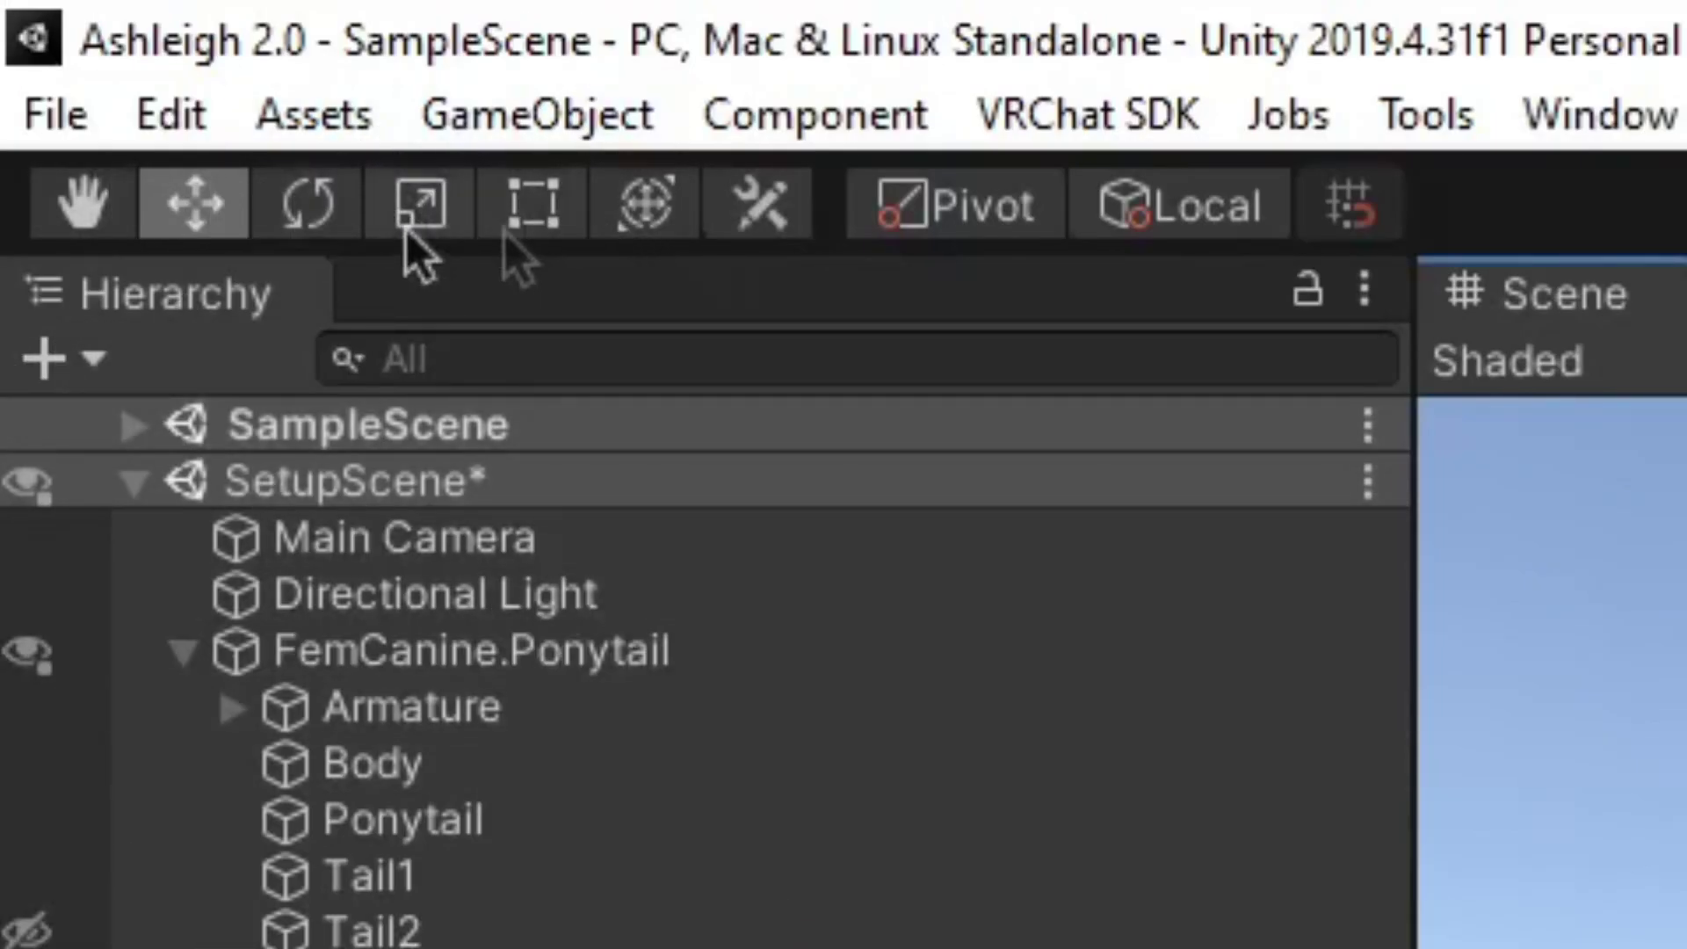
# - Try rotating the heart glasses about Y and scaling them to about 118 in X and 94 in Y, and undo these trial transforms
pyautogui.click(309, 219)
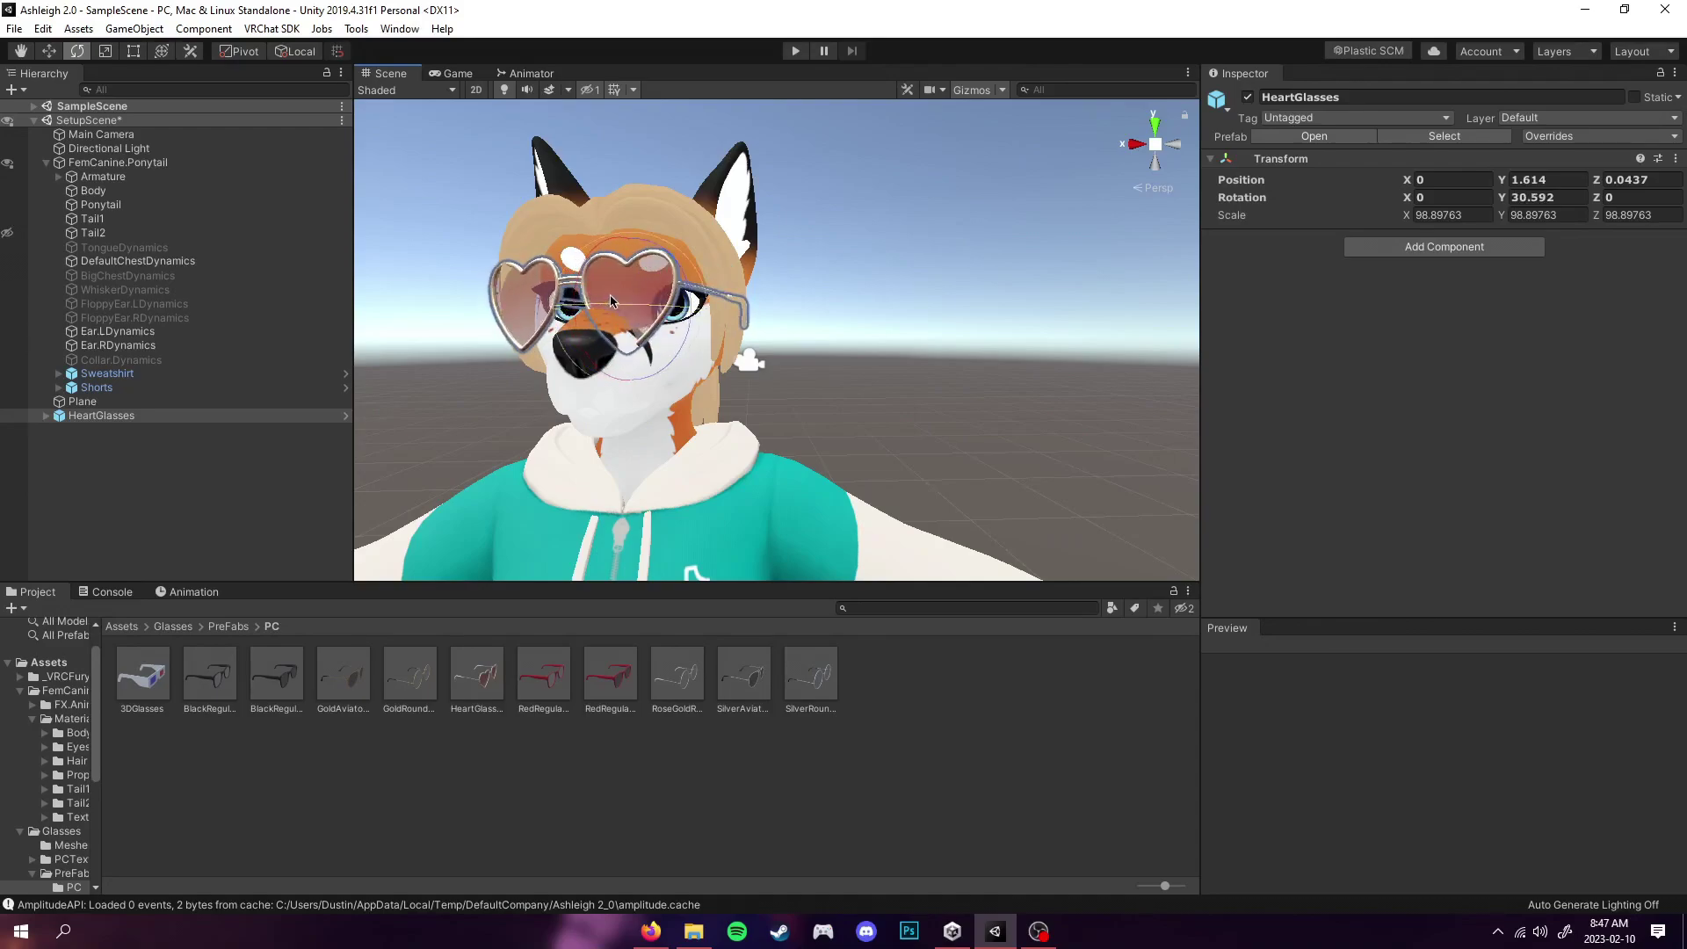
pyautogui.click(107, 51)
pyautogui.moveTo(629, 239); pyautogui.dragTo(864, 287)
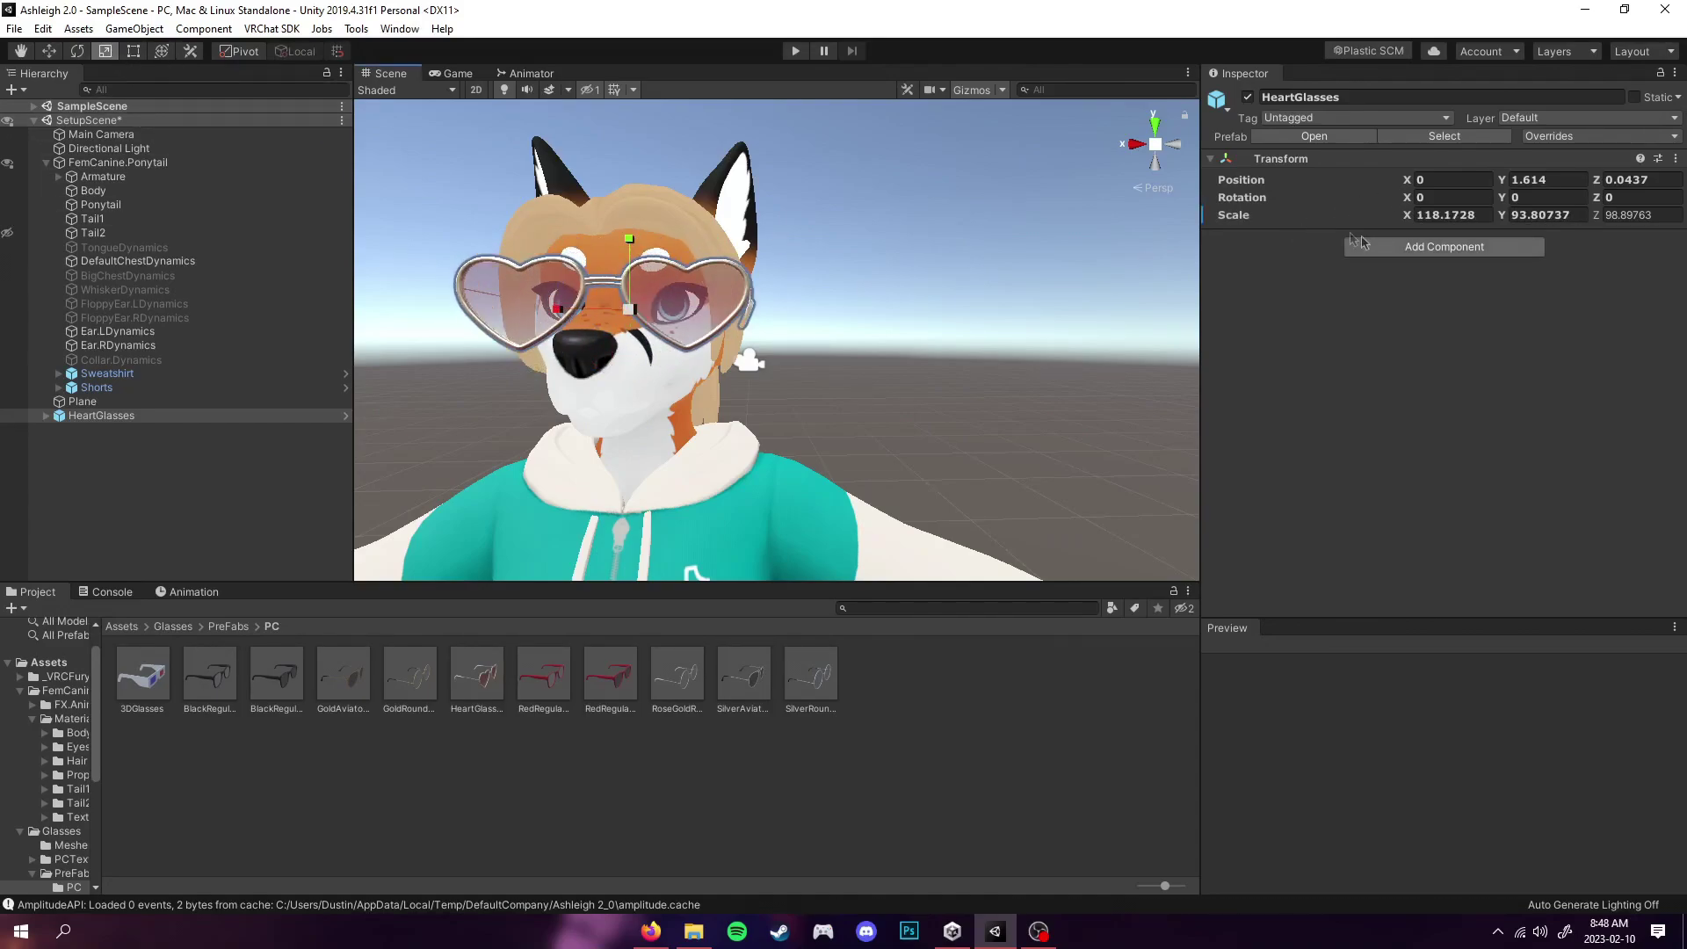
pyautogui.hotkey('ctrl', 'z')
pyautogui.hotkey('ctrl', 'z')
pyautogui.hotkey('ctrl', 'z')
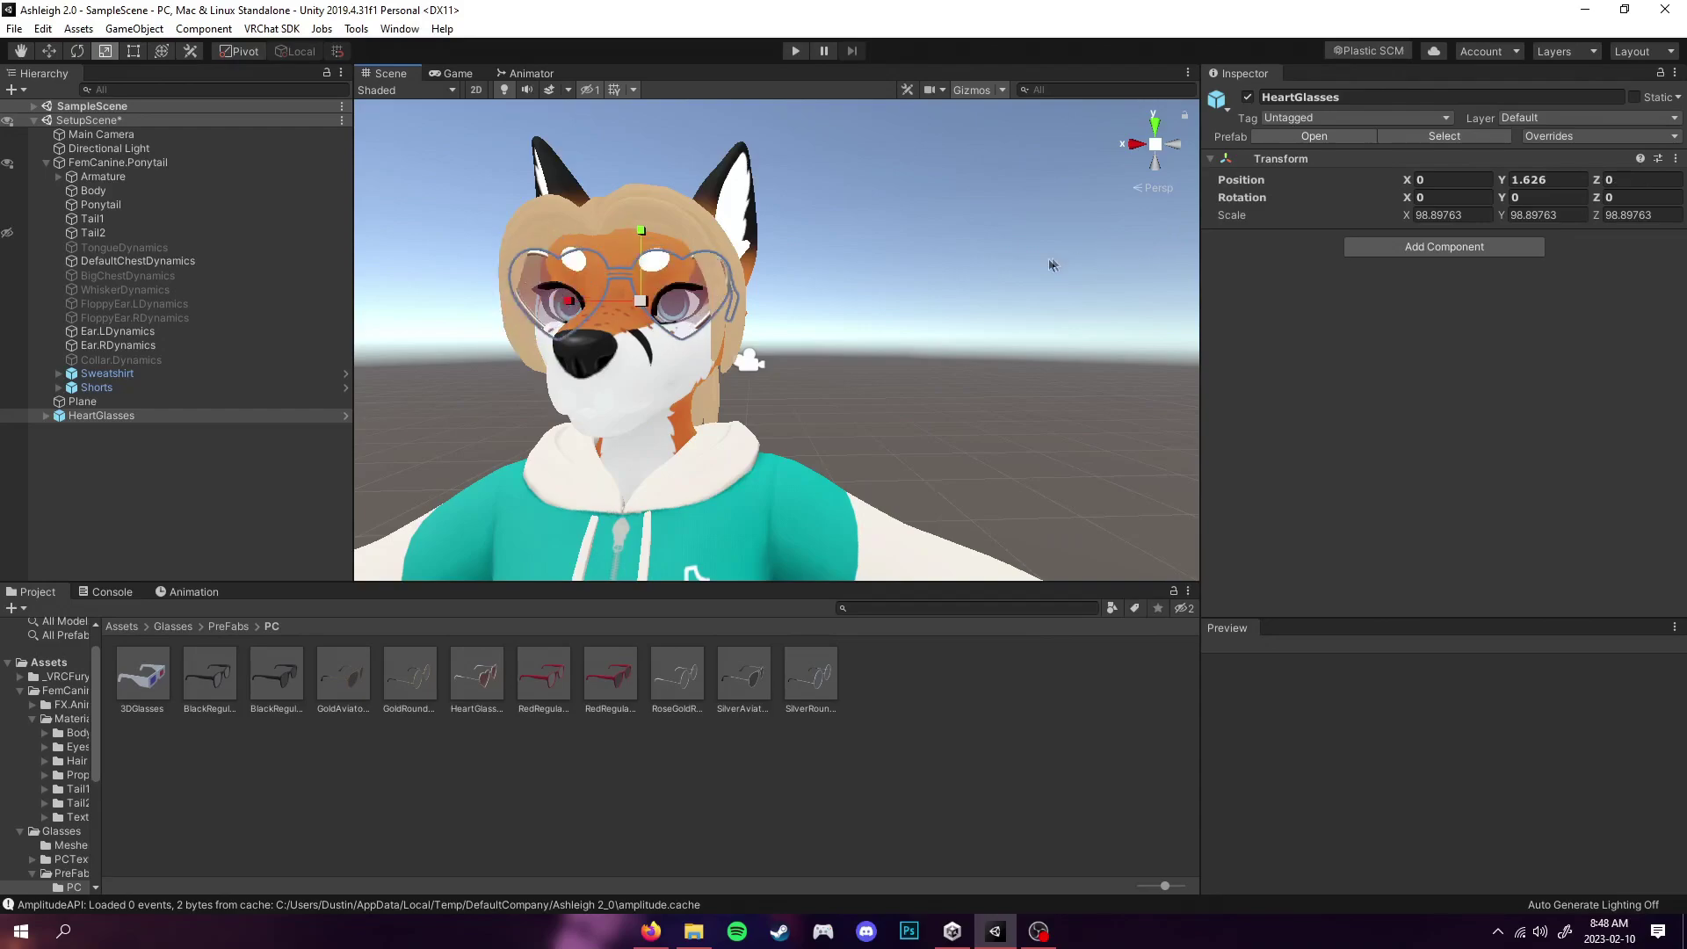
pyautogui.hotkey('ctrl', 'y')
# - Examine how the heart glasses sit on the avatar's face and ears from the side
pyautogui.keyDown('alt'); pyautogui.moveTo(571, 272); pyautogui.dragTo(290, 283); pyautogui.keyUp('alt')
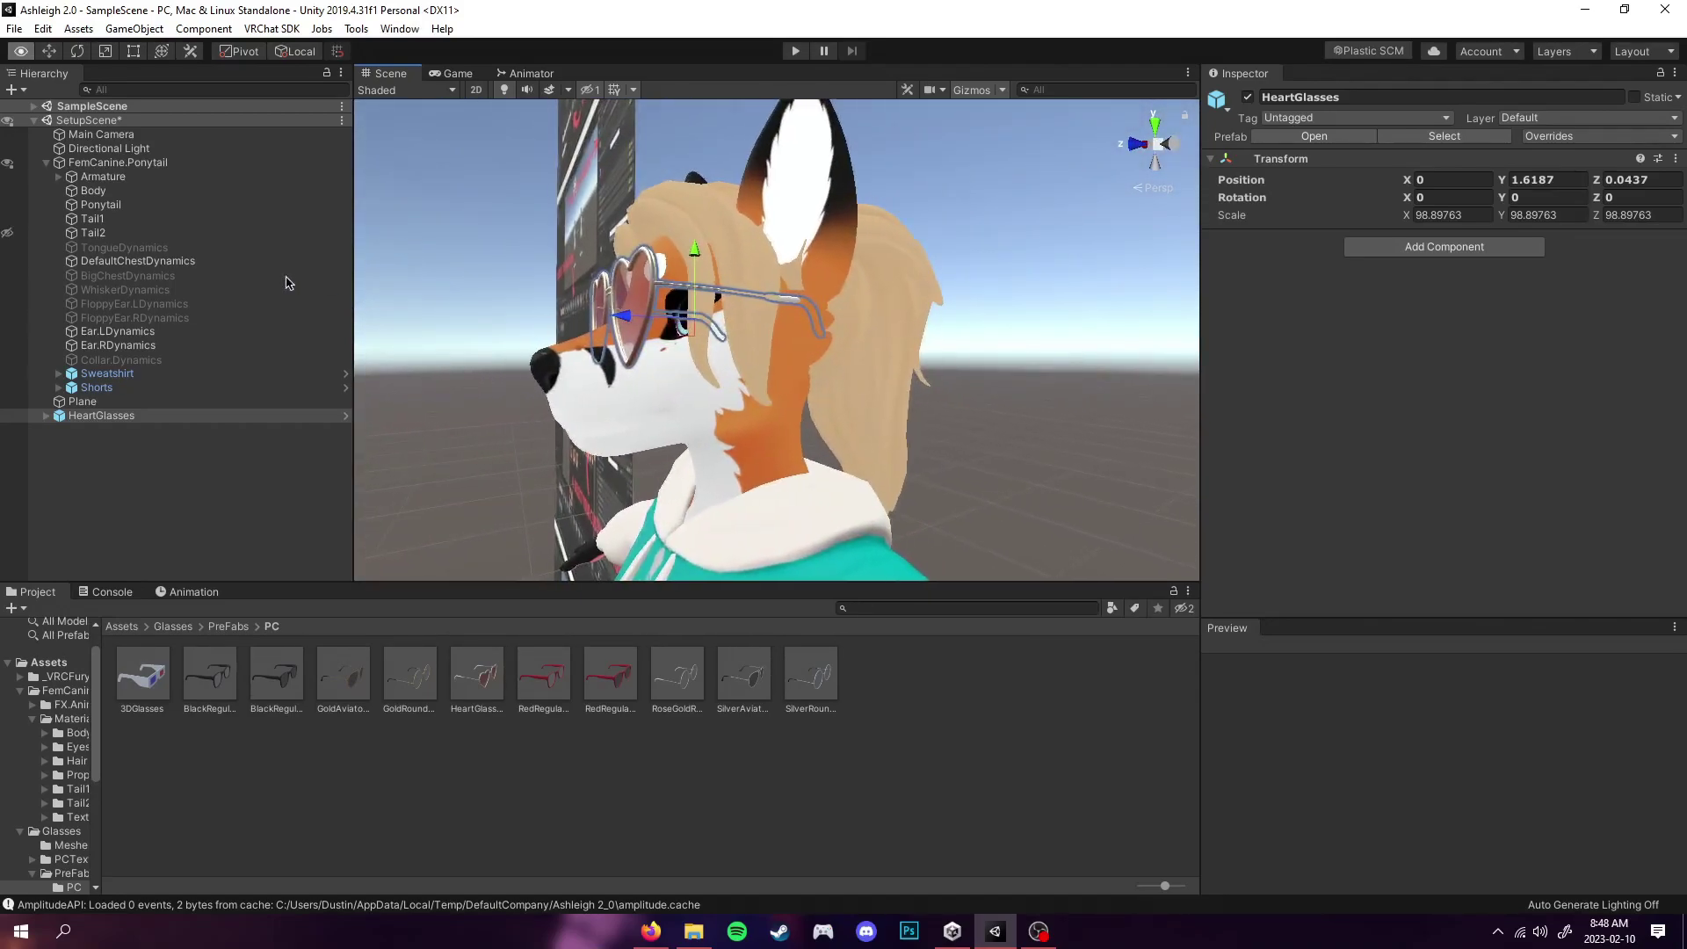
pyautogui.click(1026, 398)
pyautogui.keyDown('alt'); pyautogui.moveTo(945, 324); pyautogui.dragTo(856, 312); pyautogui.keyUp('alt')
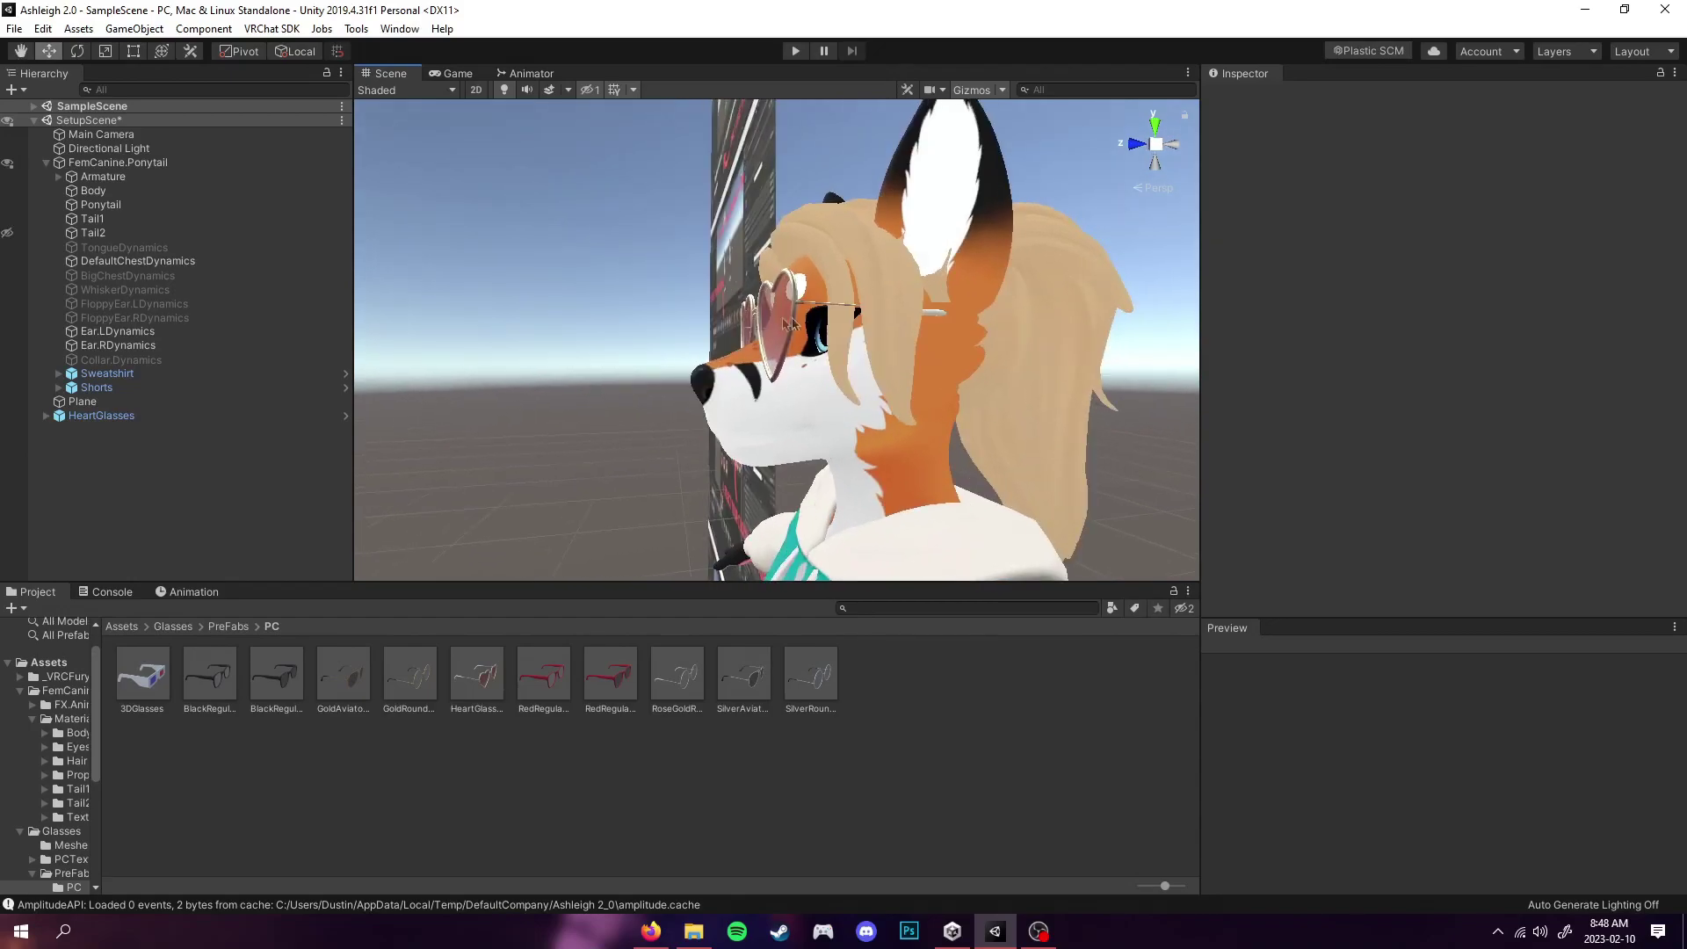
pyautogui.click(854, 309)
pyautogui.click(1077, 427)
pyautogui.keyDown('alt'); pyautogui.moveTo(1077, 426); pyautogui.dragTo(878, 395); pyautogui.keyUp('alt')
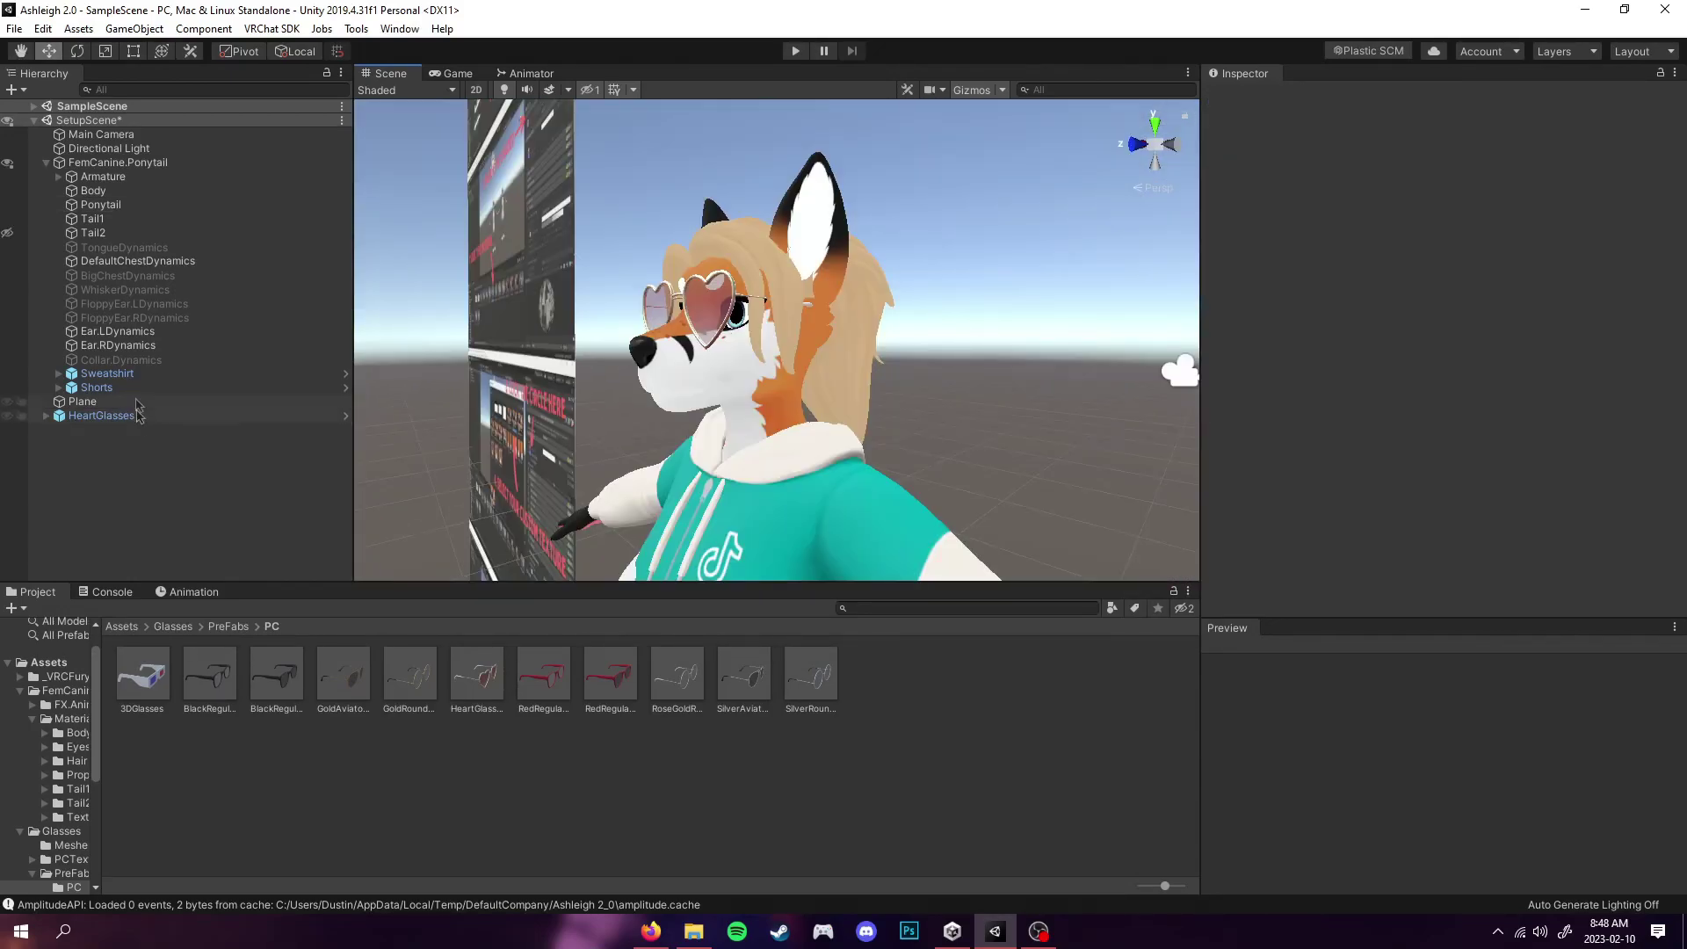
# - Parent HeartGlasses to the avatar's Head bone, under Armature, Hips, Spine, Chest and Neck
pyautogui.click(44, 163)
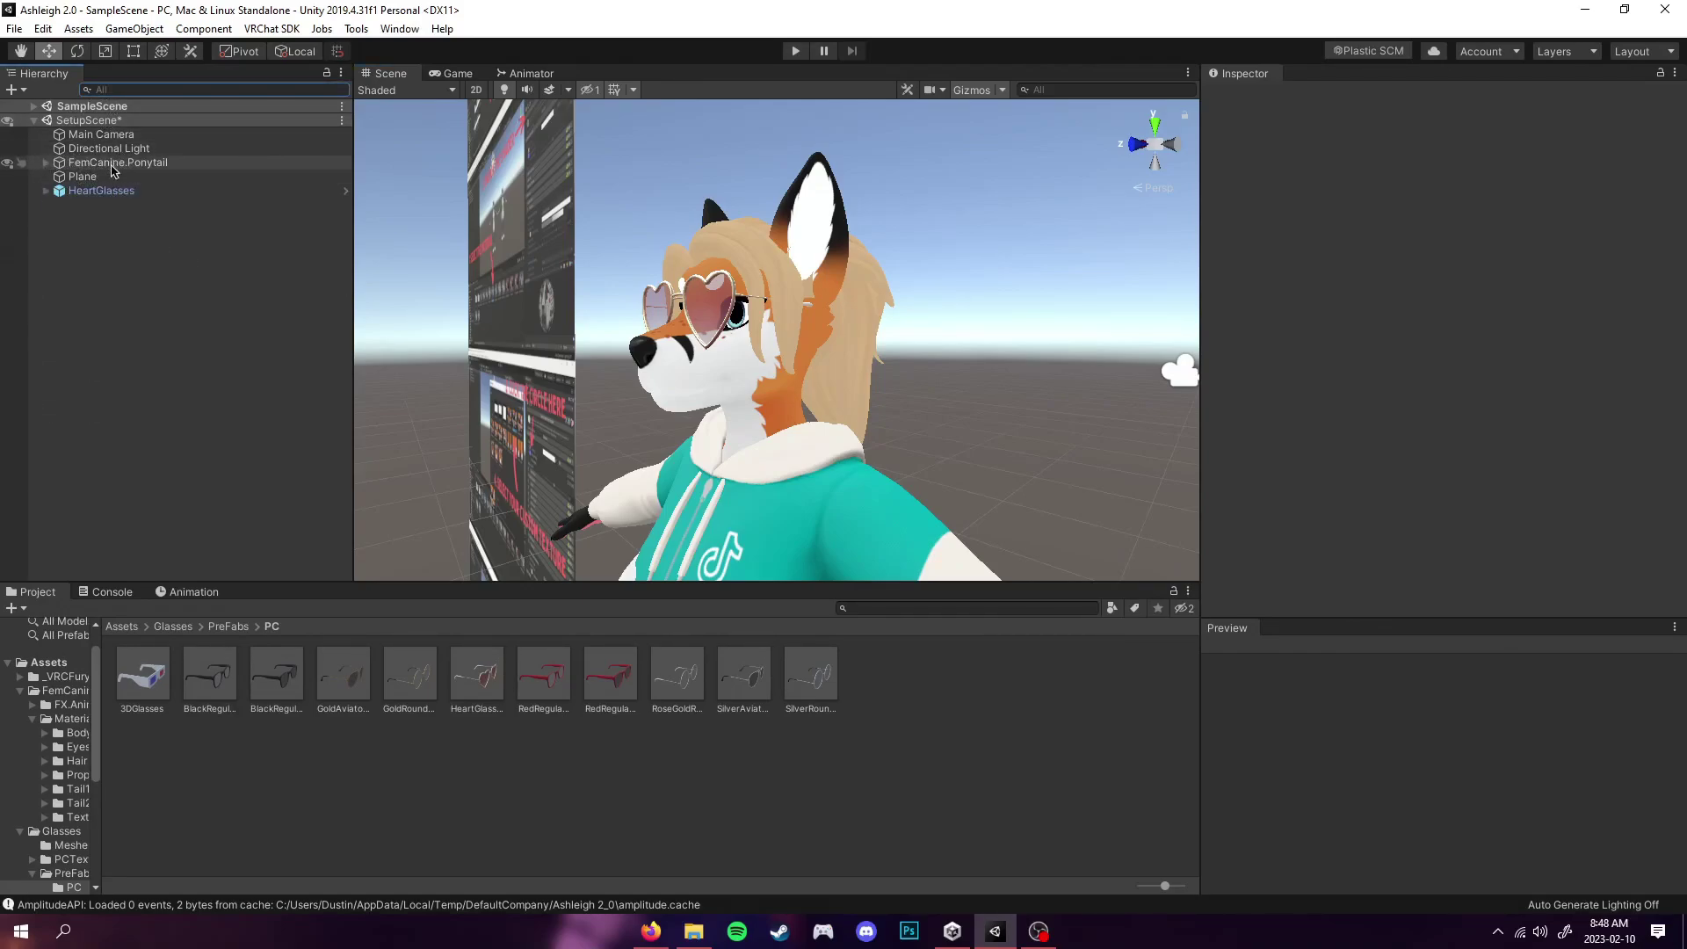
pyautogui.click(45, 163)
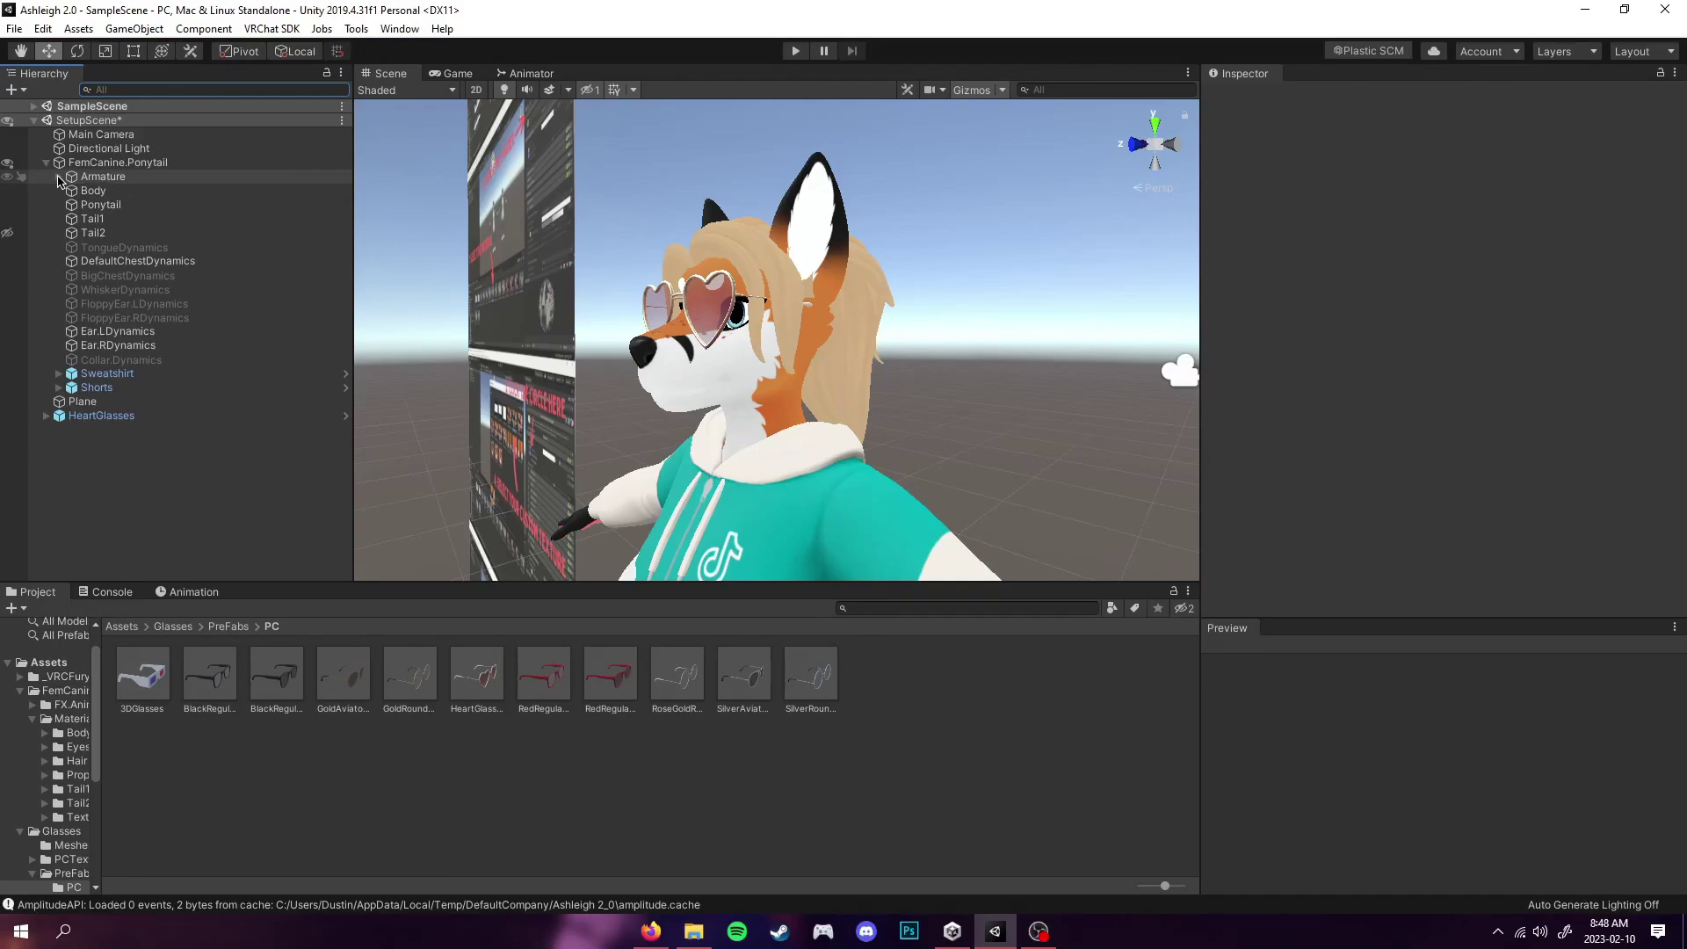
pyautogui.click(59, 177)
pyautogui.click(72, 192)
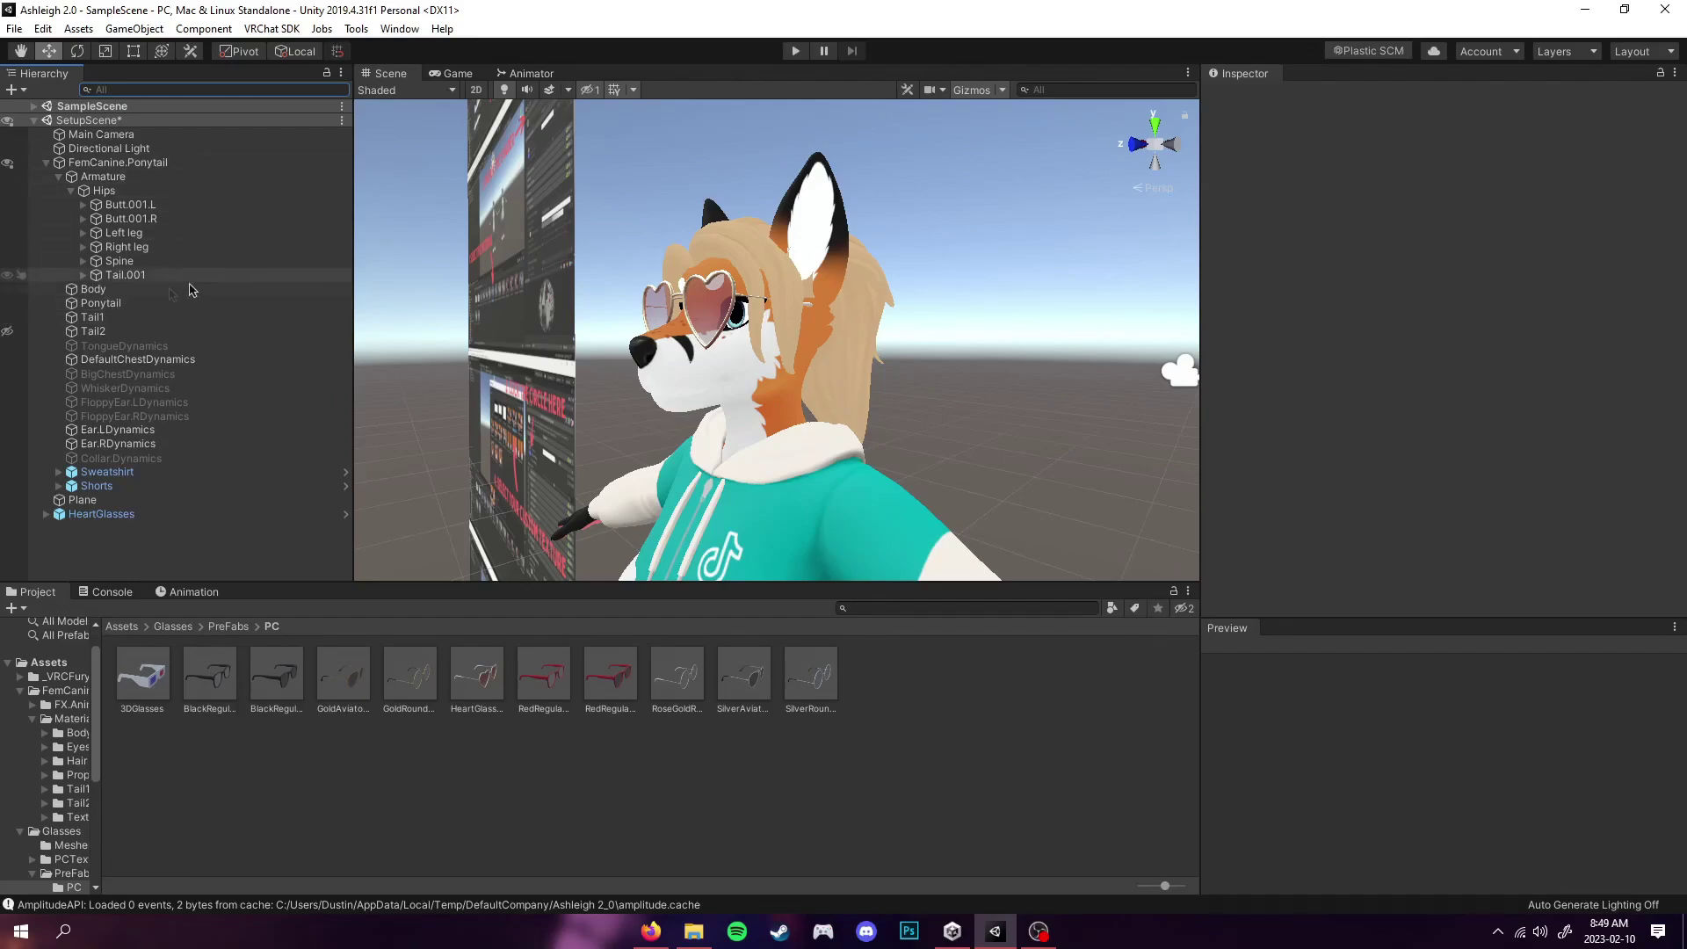
pyautogui.click(73, 191)
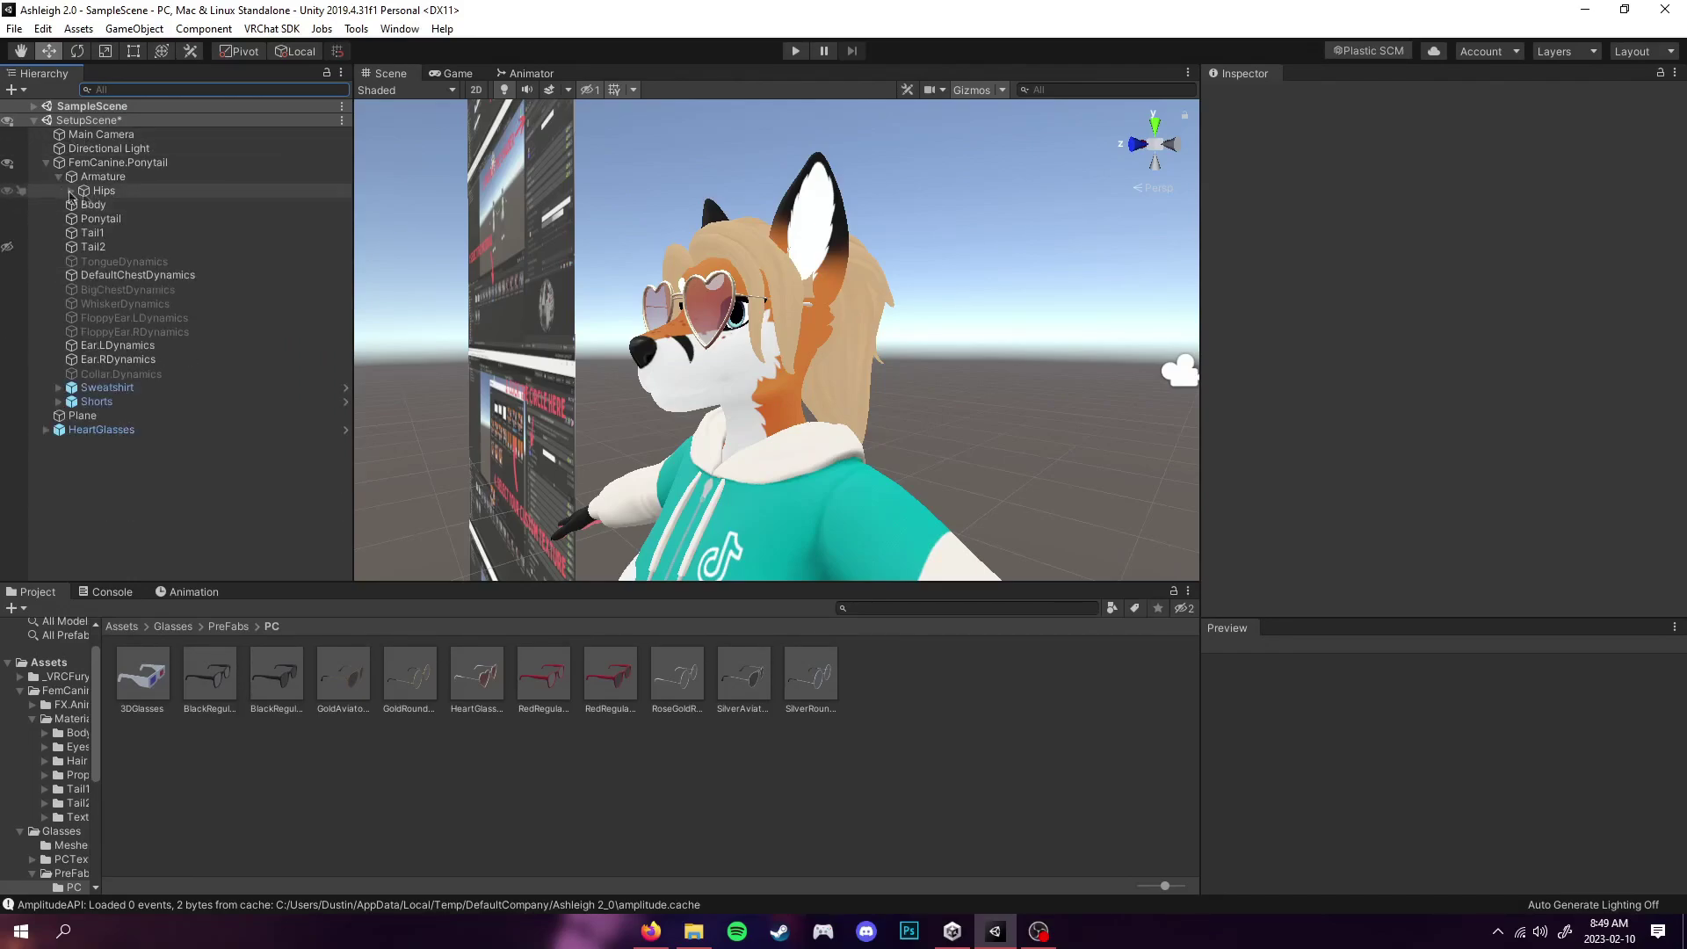
pyautogui.click(73, 191)
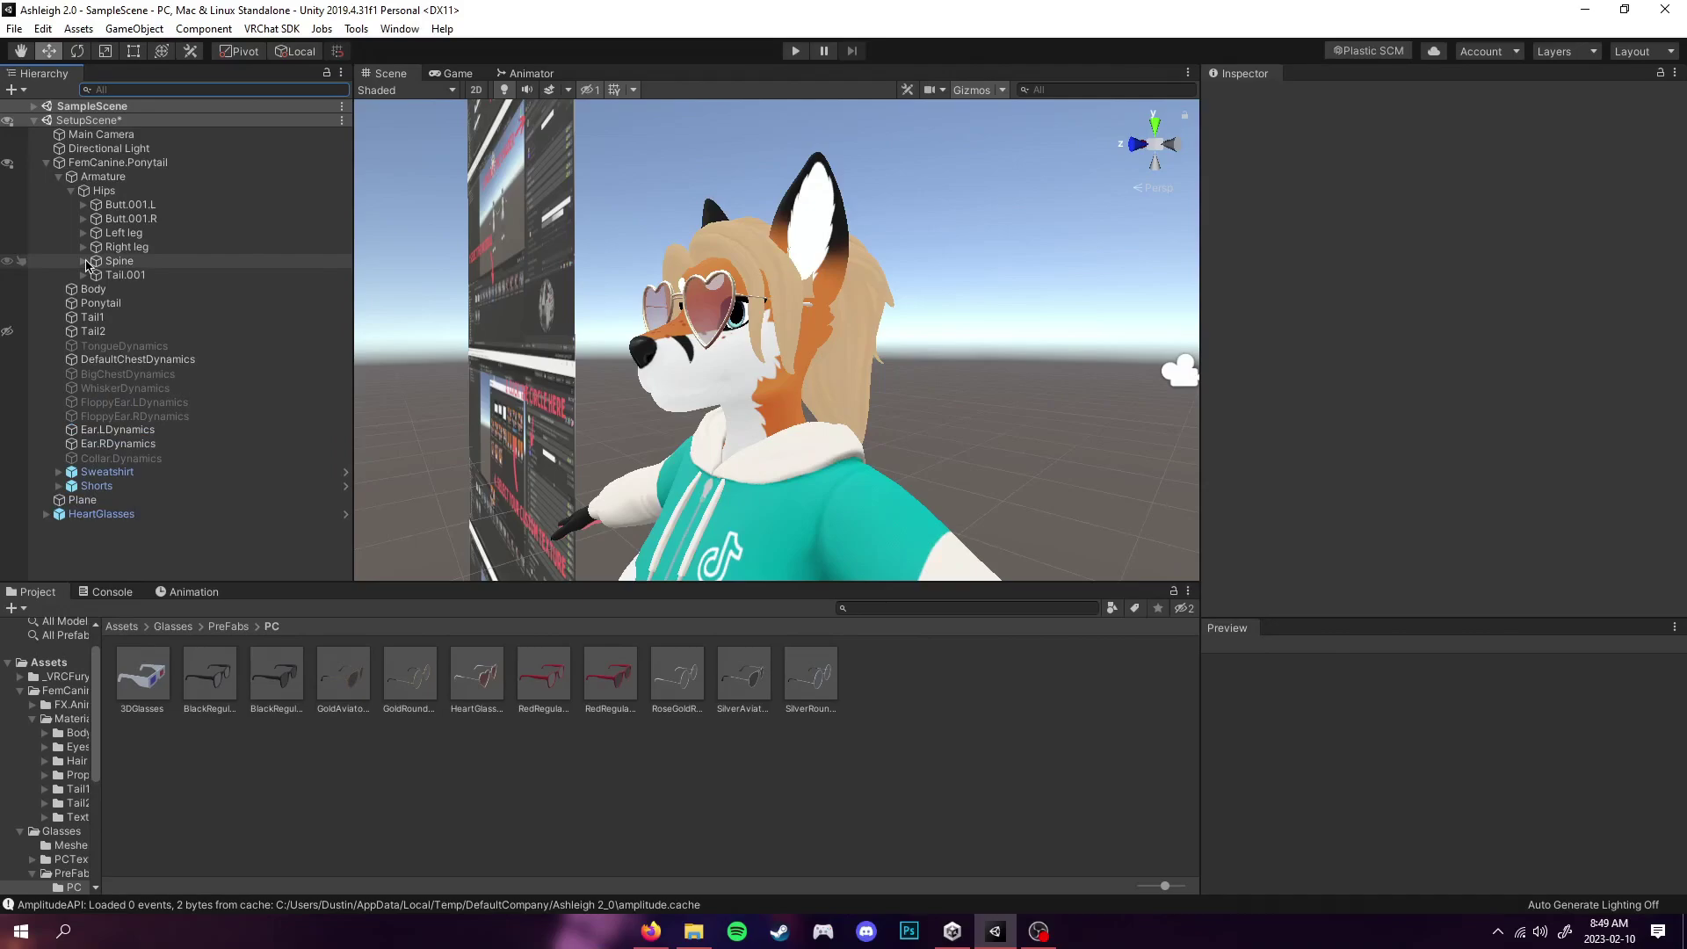
pyautogui.click(85, 261)
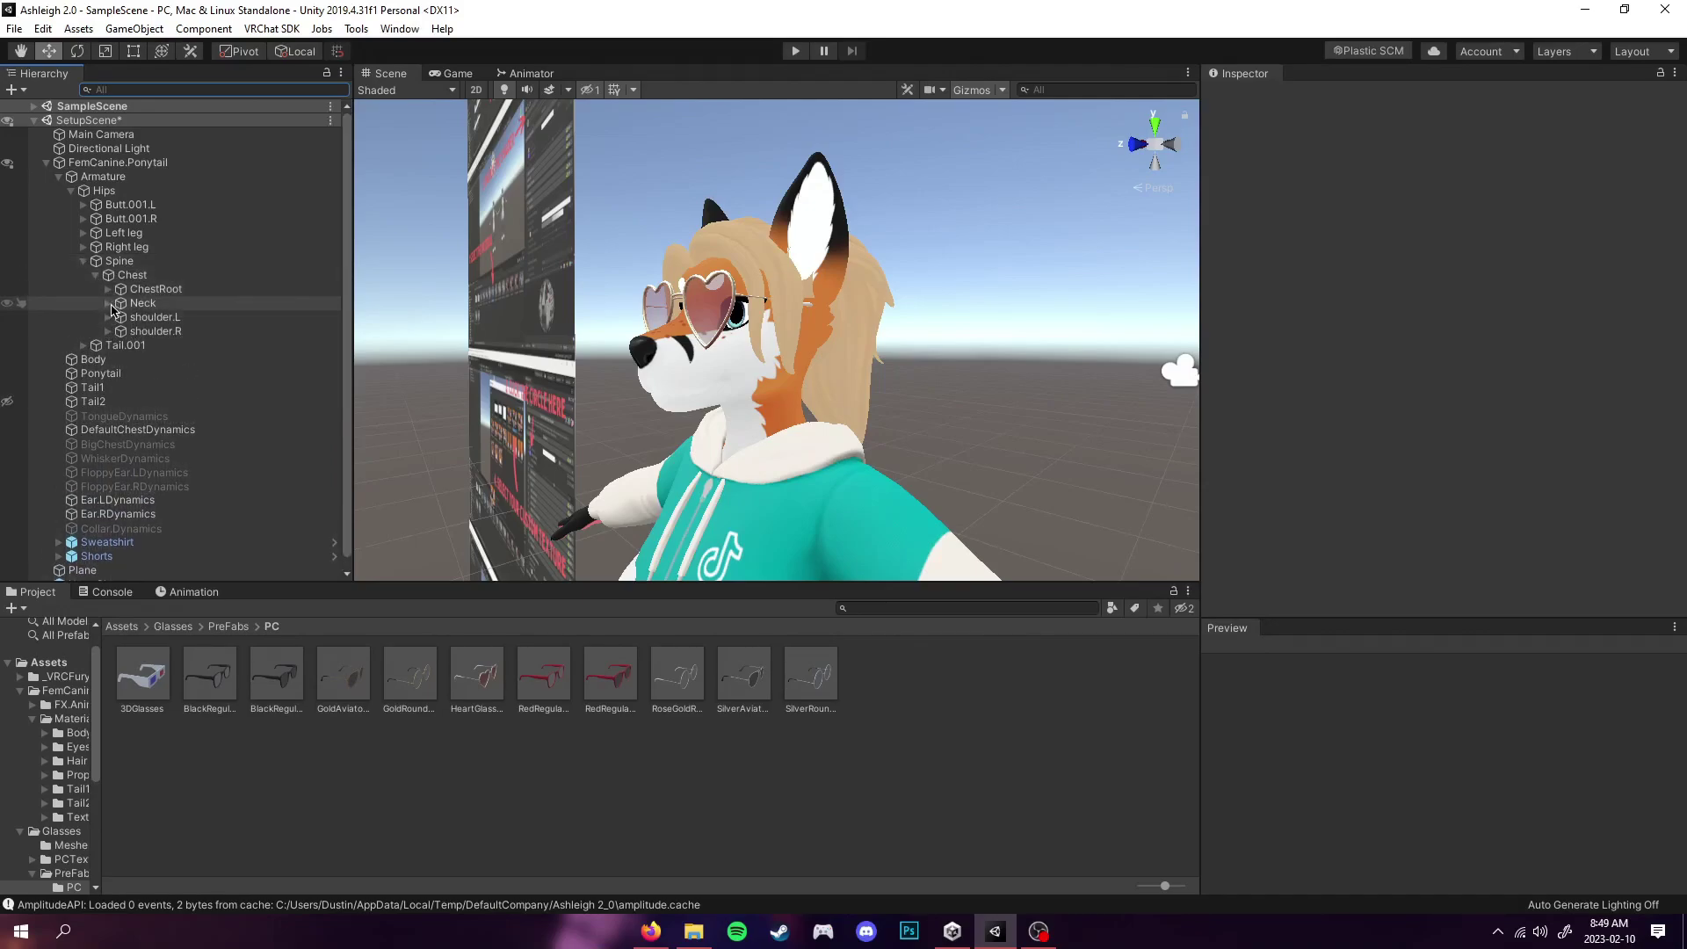
pyautogui.click(119, 304)
pyautogui.click(108, 303)
pyautogui.click(119, 331)
pyautogui.scroll(-3, 123, 439)
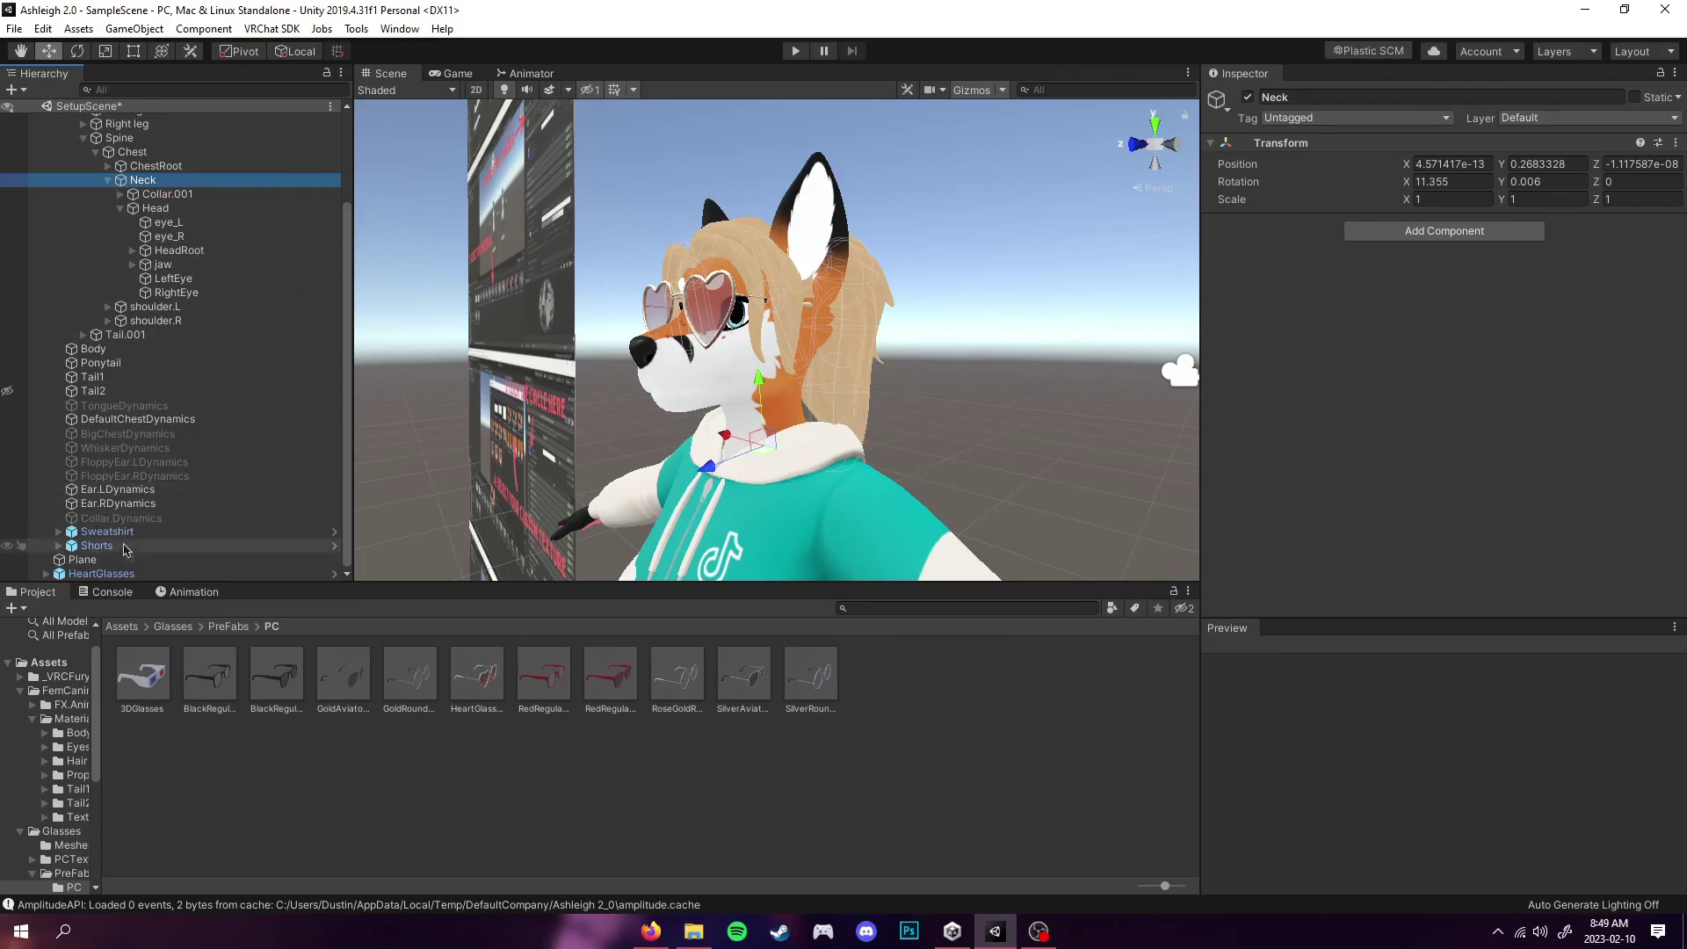
pyautogui.moveTo(110, 573); pyautogui.dragTo(212, 213)
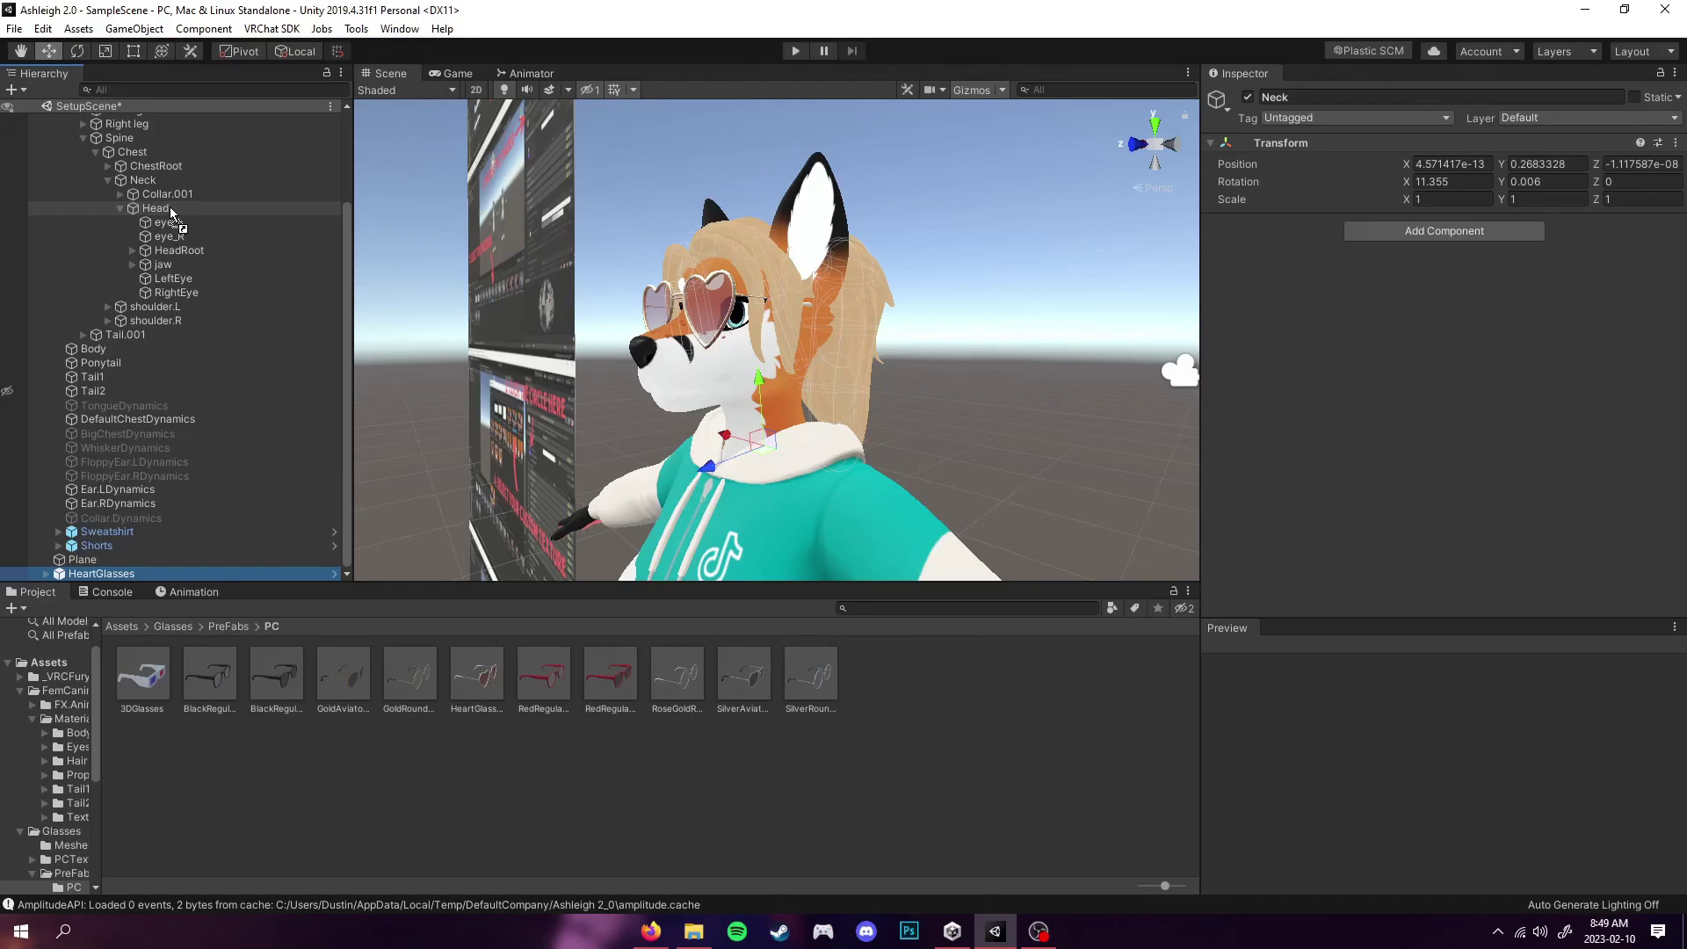
pyautogui.moveTo(171, 208); pyautogui.dragTo(171, 209)
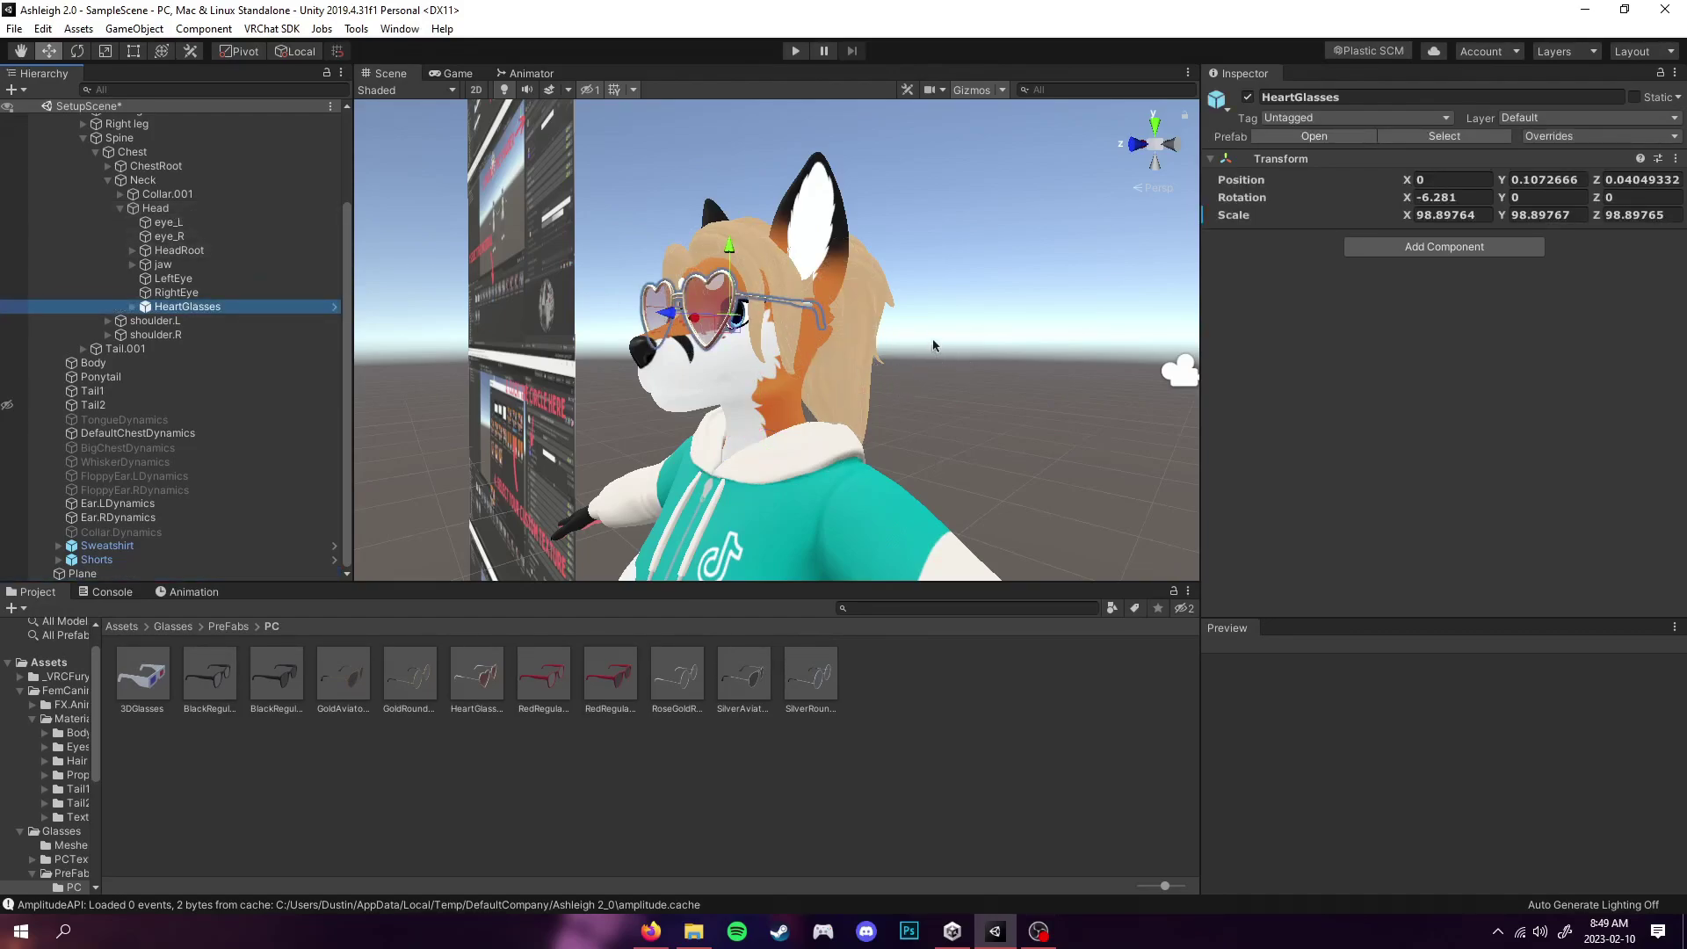
# - Test in Play mode whether the glasses follow the head by rotating the Head bone, and leave Play mode
pyautogui.click(718, 57)
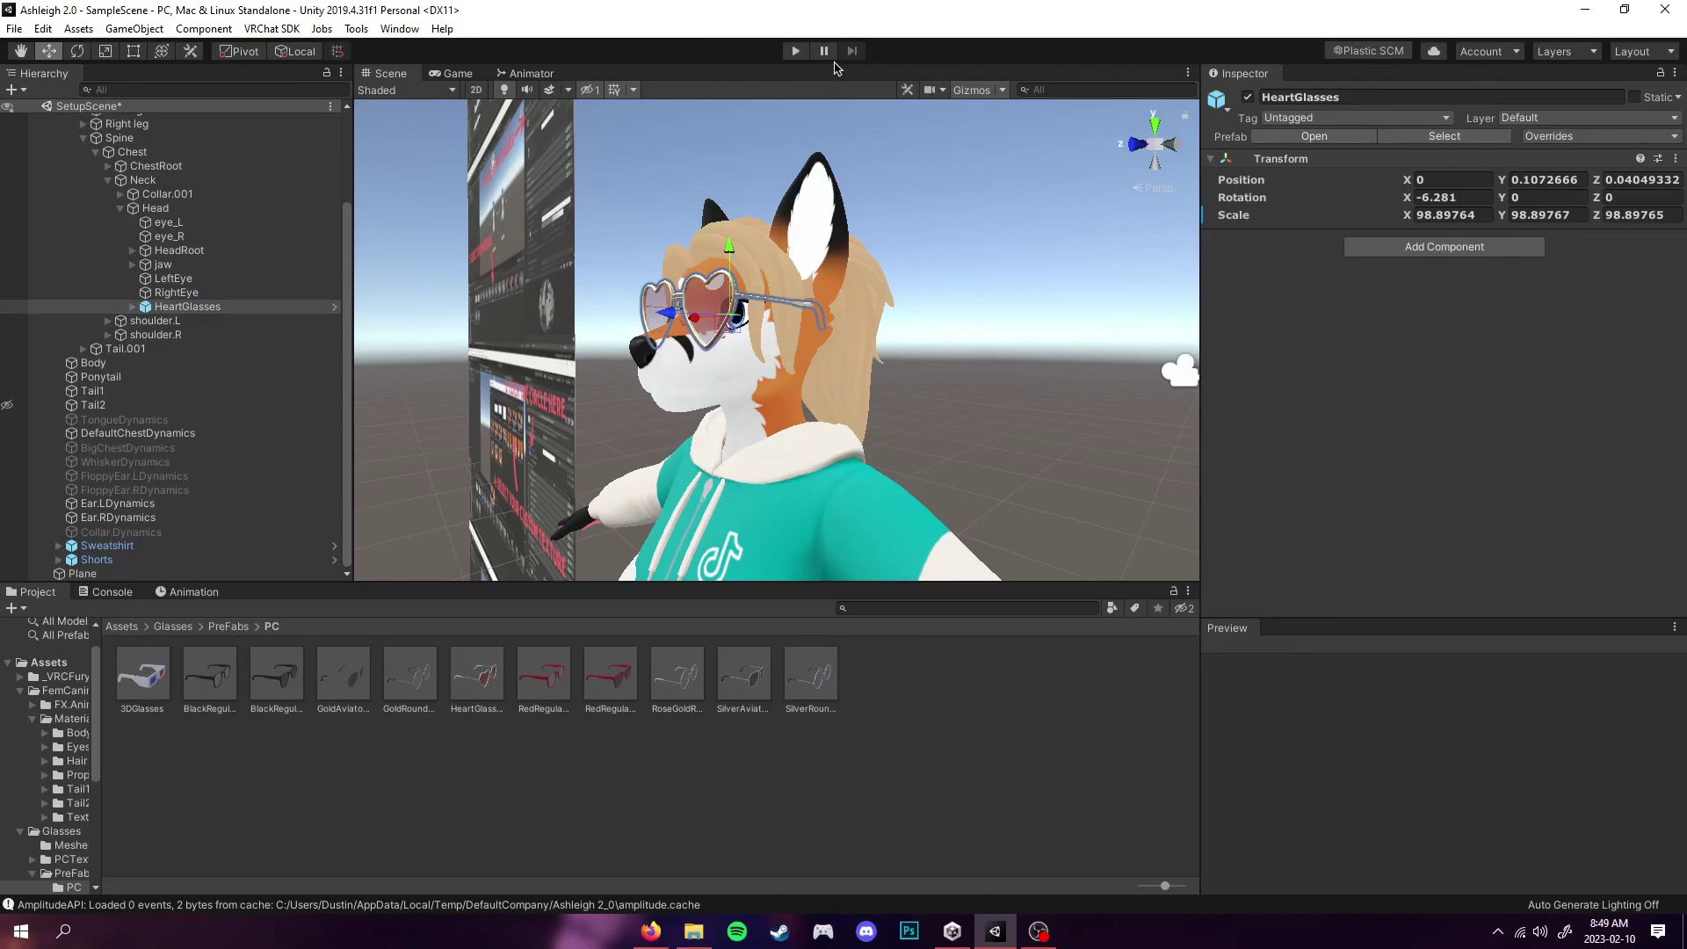
pyautogui.click(796, 51)
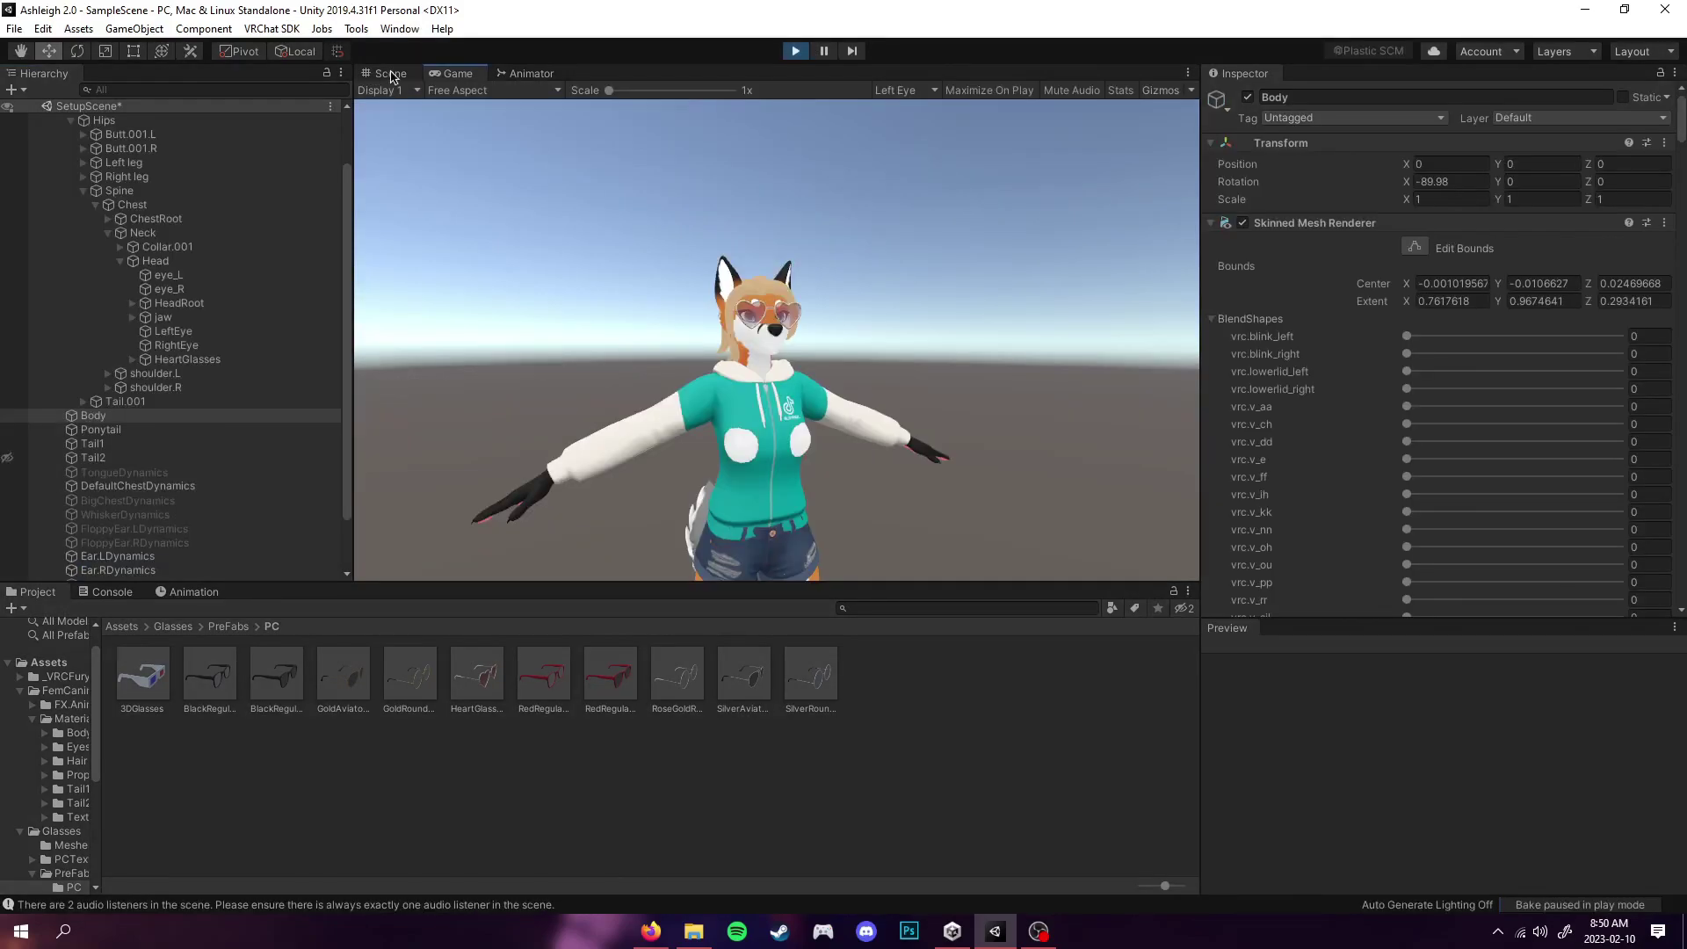
pyautogui.click(386, 73)
pyautogui.scroll(2, 125, 176)
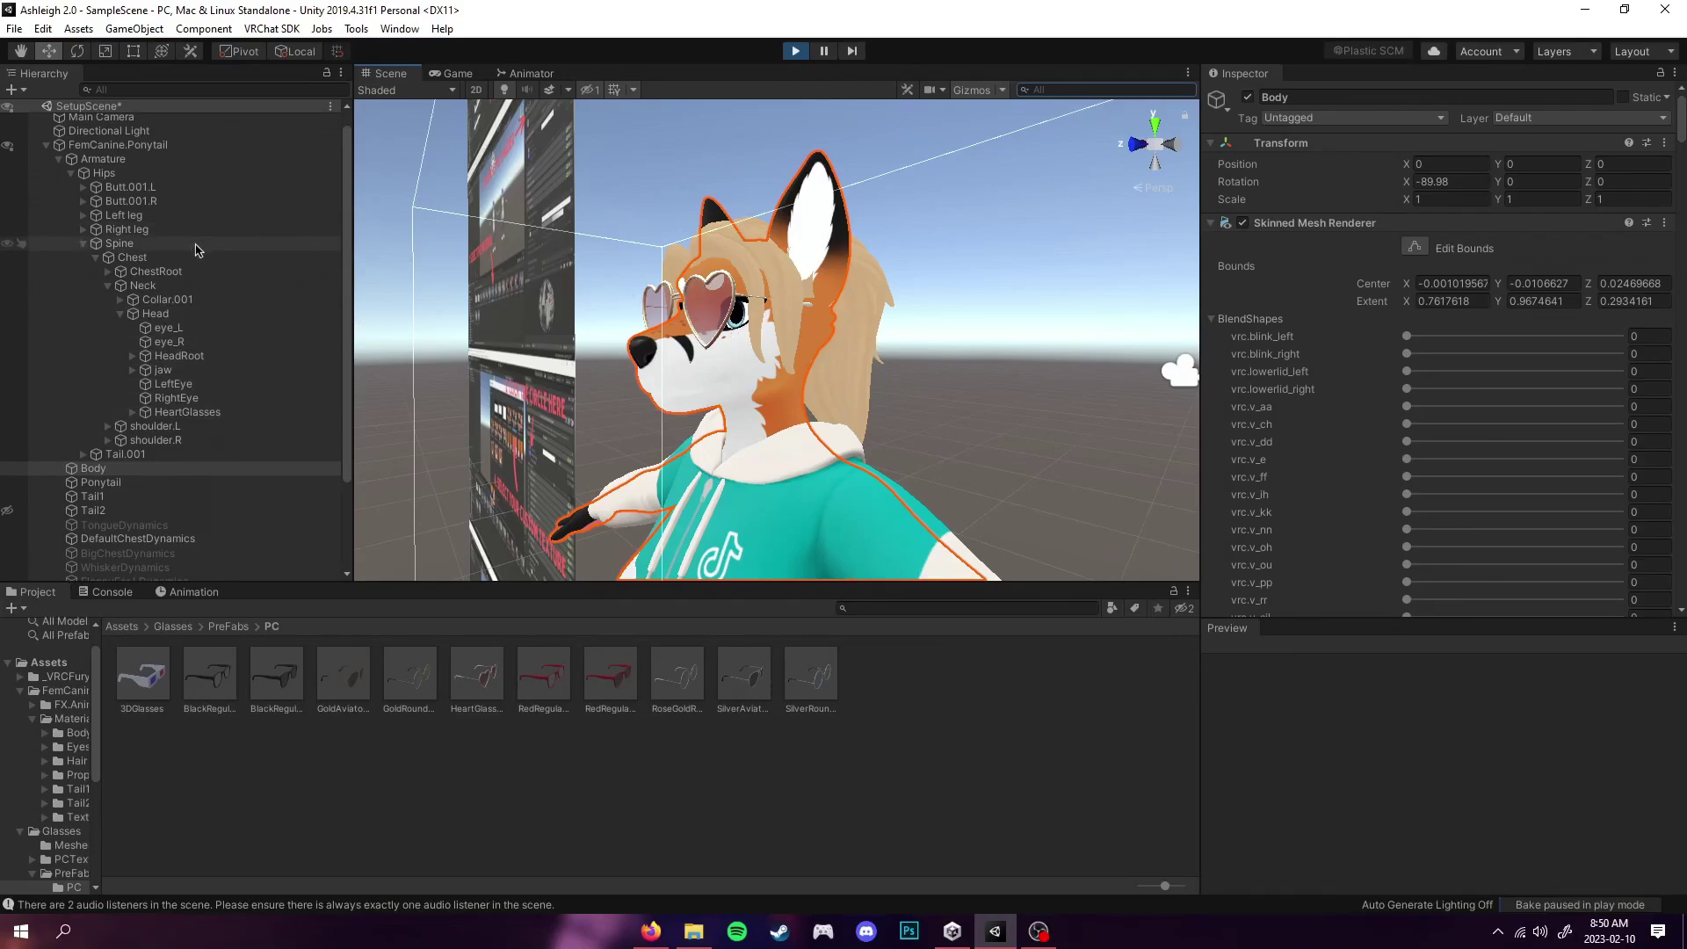
pyautogui.click(192, 315)
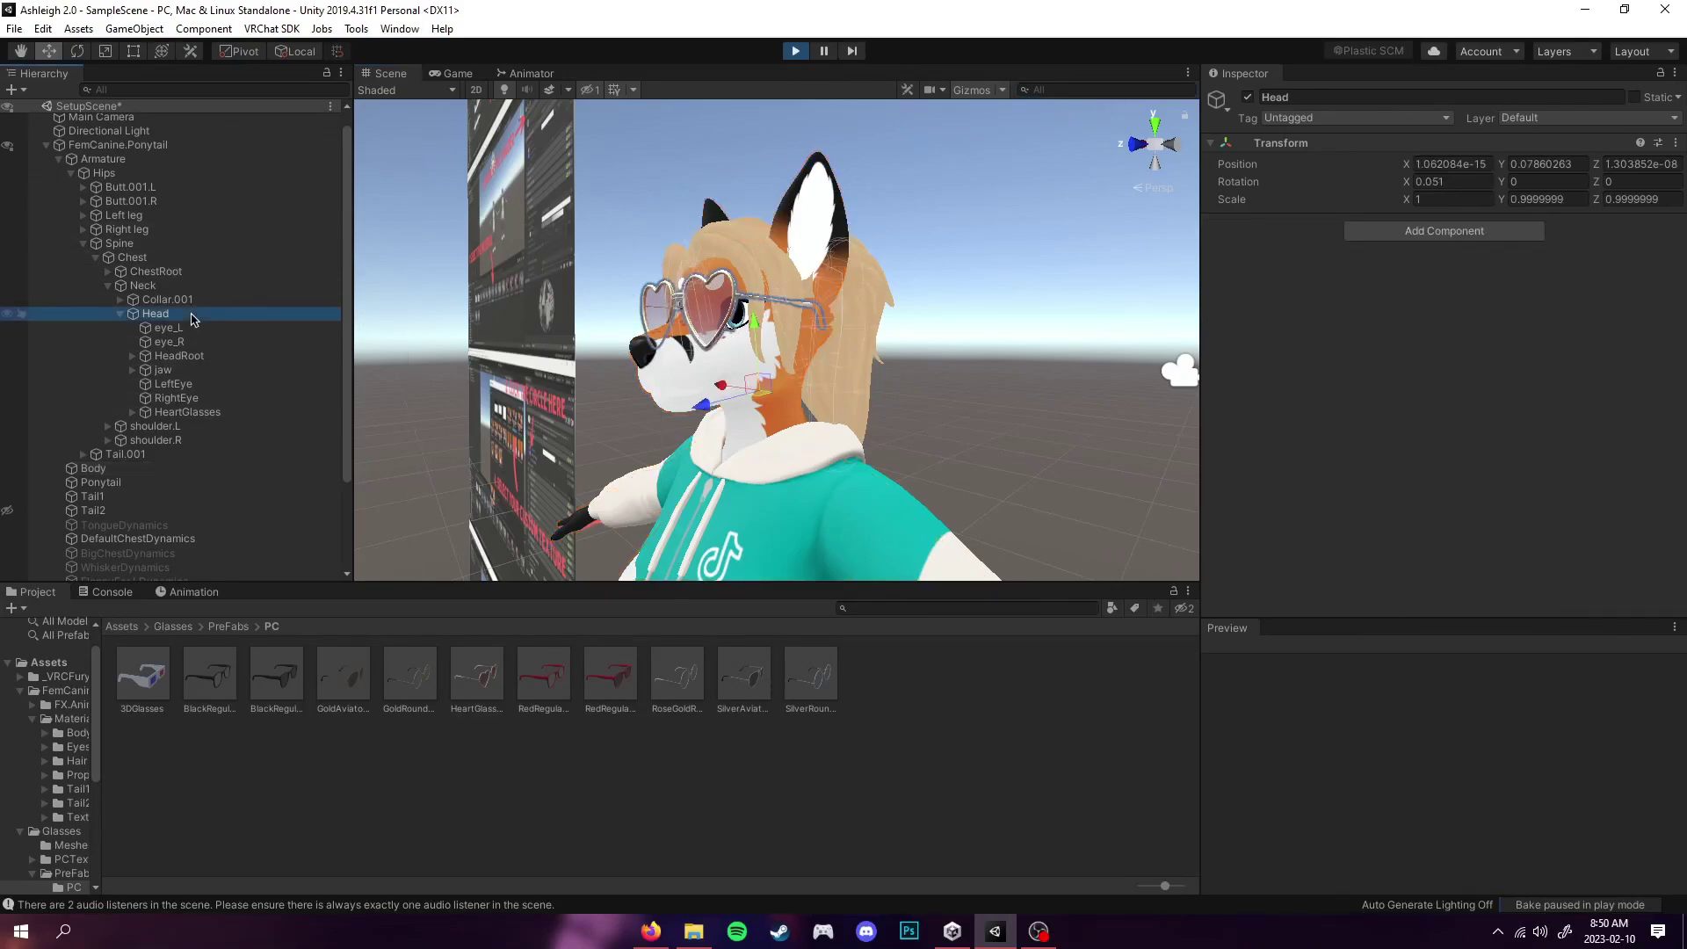
pyautogui.click(79, 55)
pyautogui.moveTo(784, 414); pyautogui.dragTo(728, 439)
pyautogui.click(795, 50)
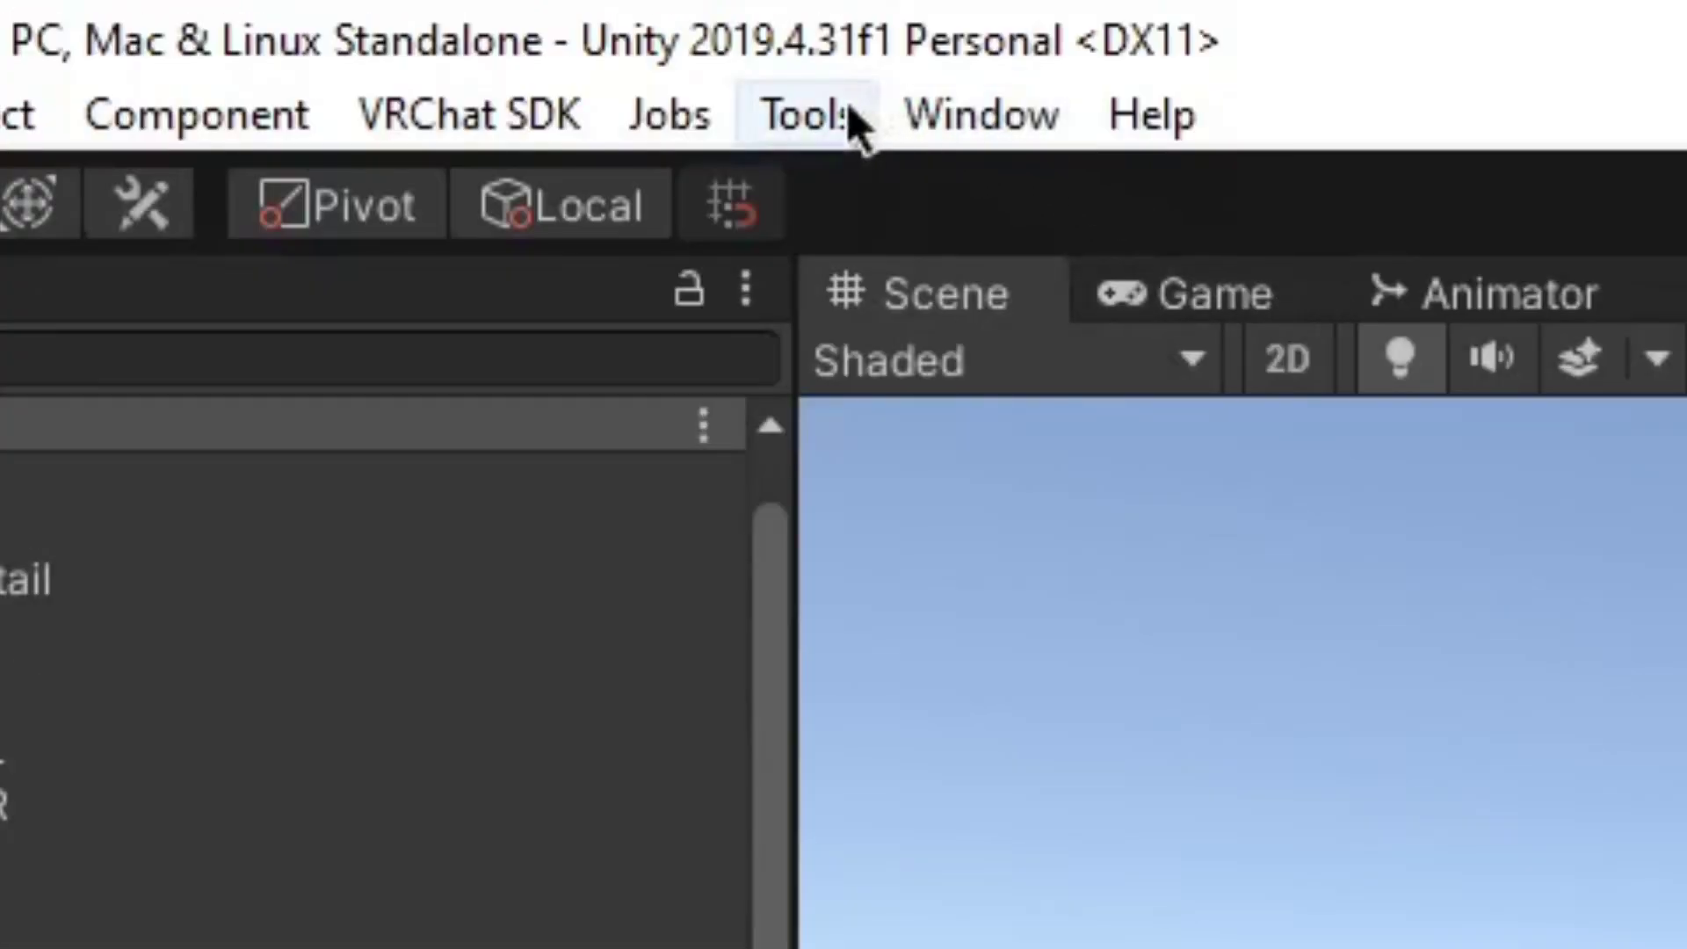
# - Open the Toggle Creator and choose FemCanine.Ponytail as the avatar
pyautogui.click(802, 118)
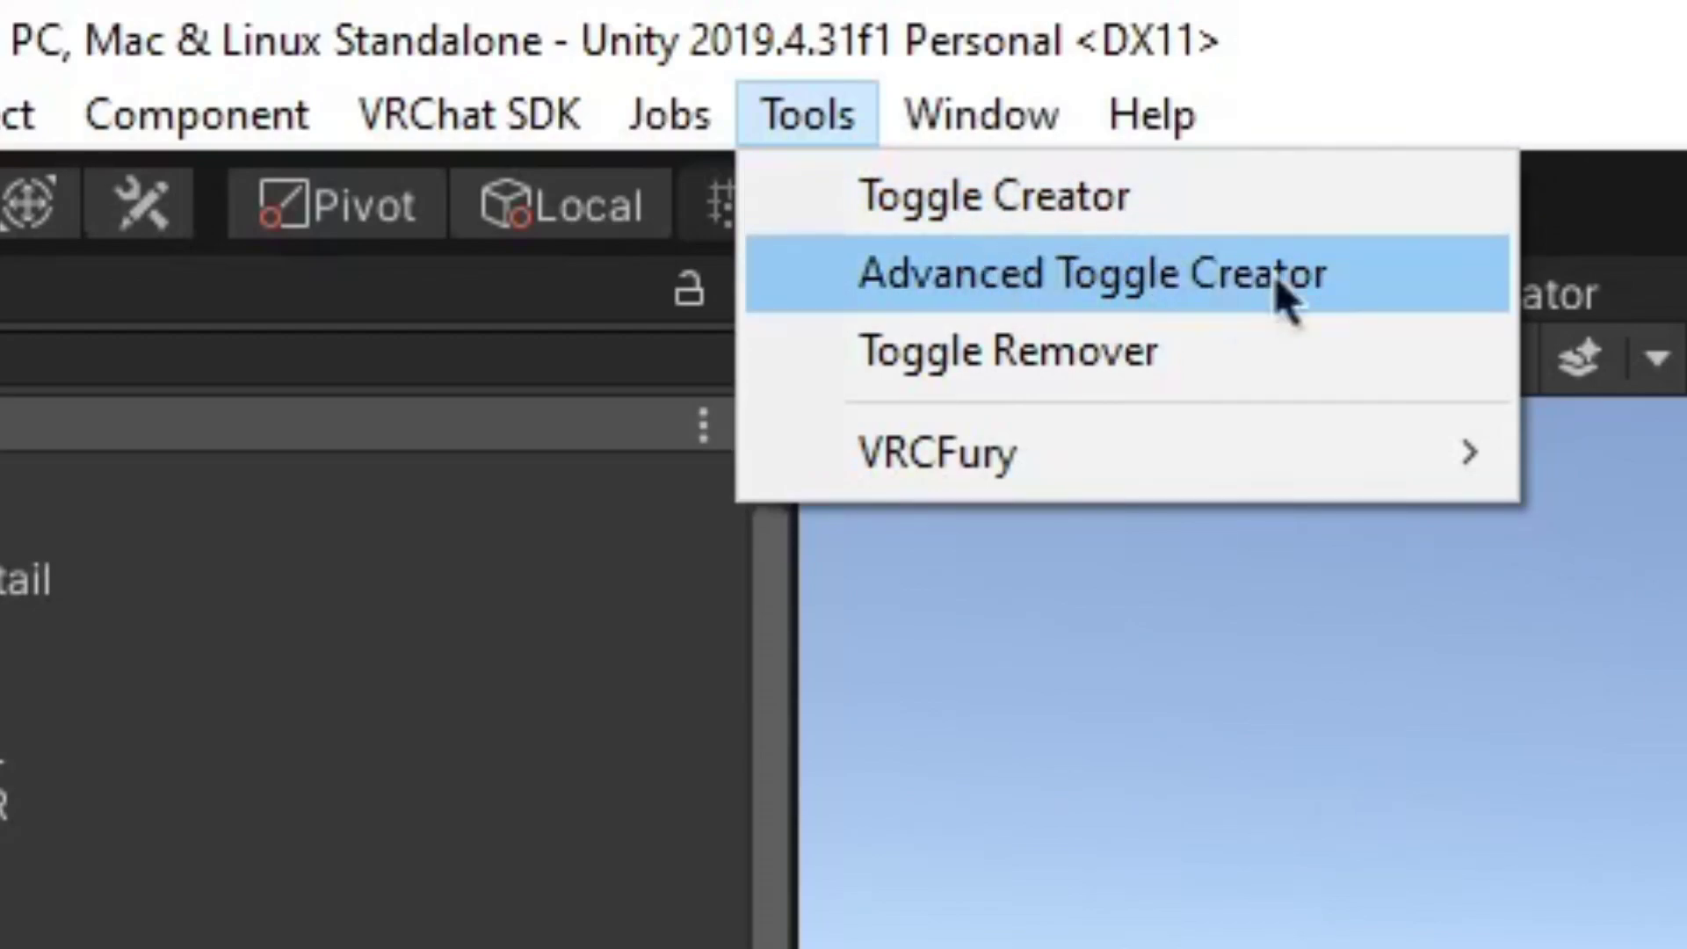
pyautogui.click(1079, 183)
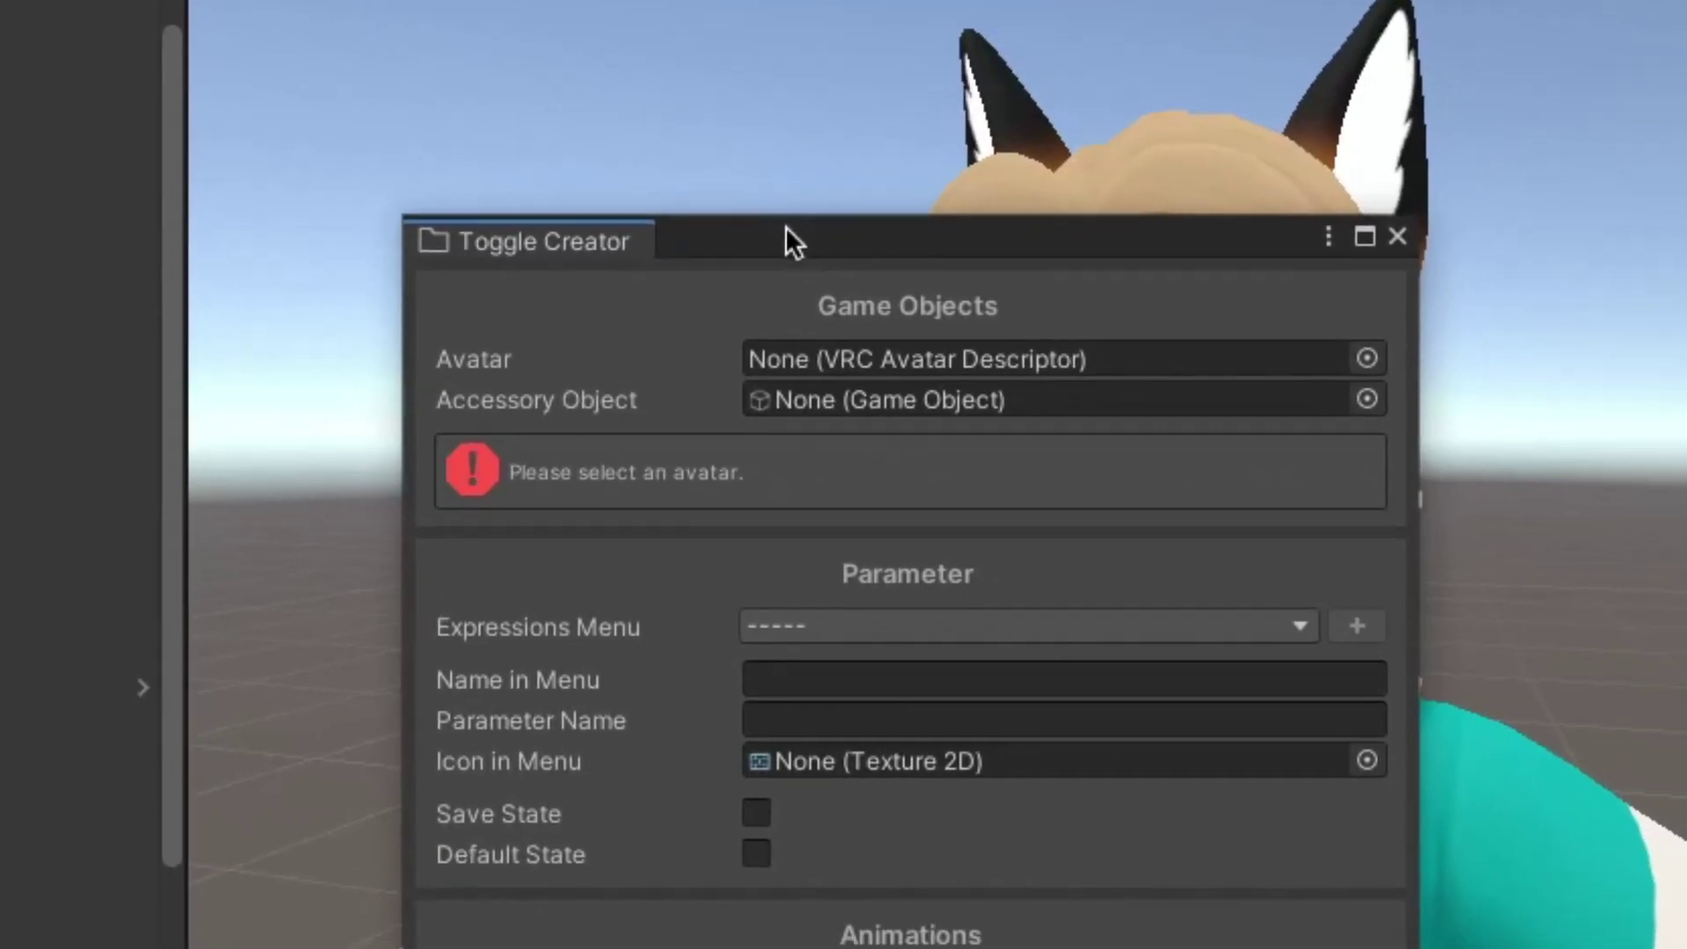
pyautogui.click(931, 358)
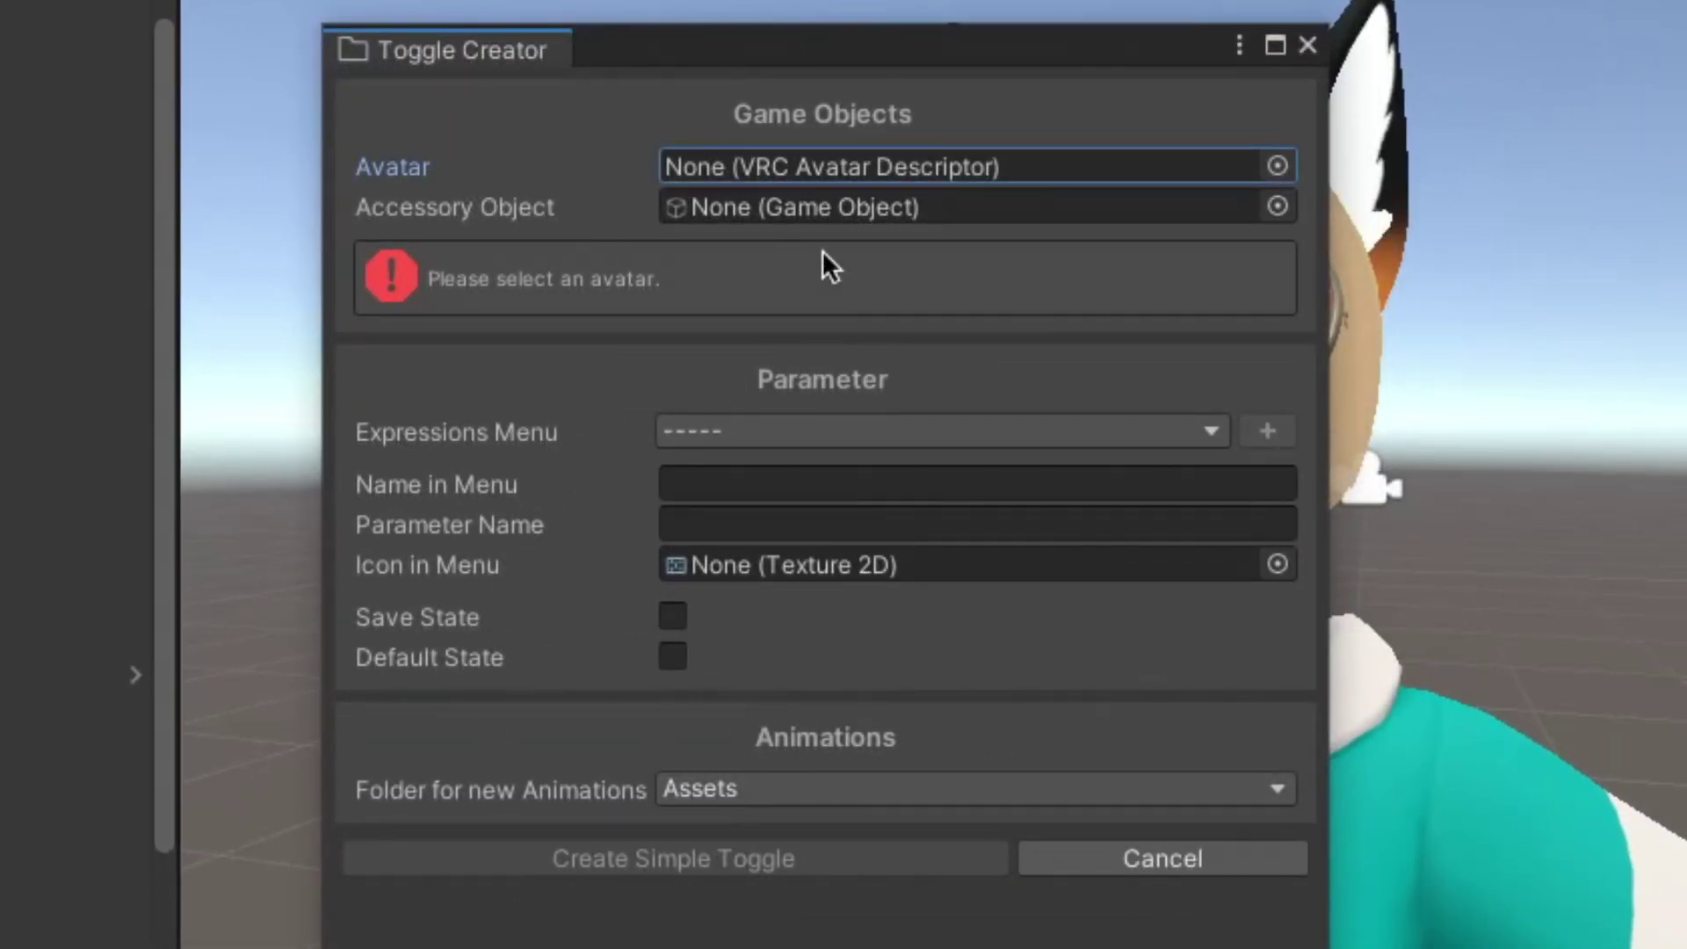
pyautogui.click(1284, 167)
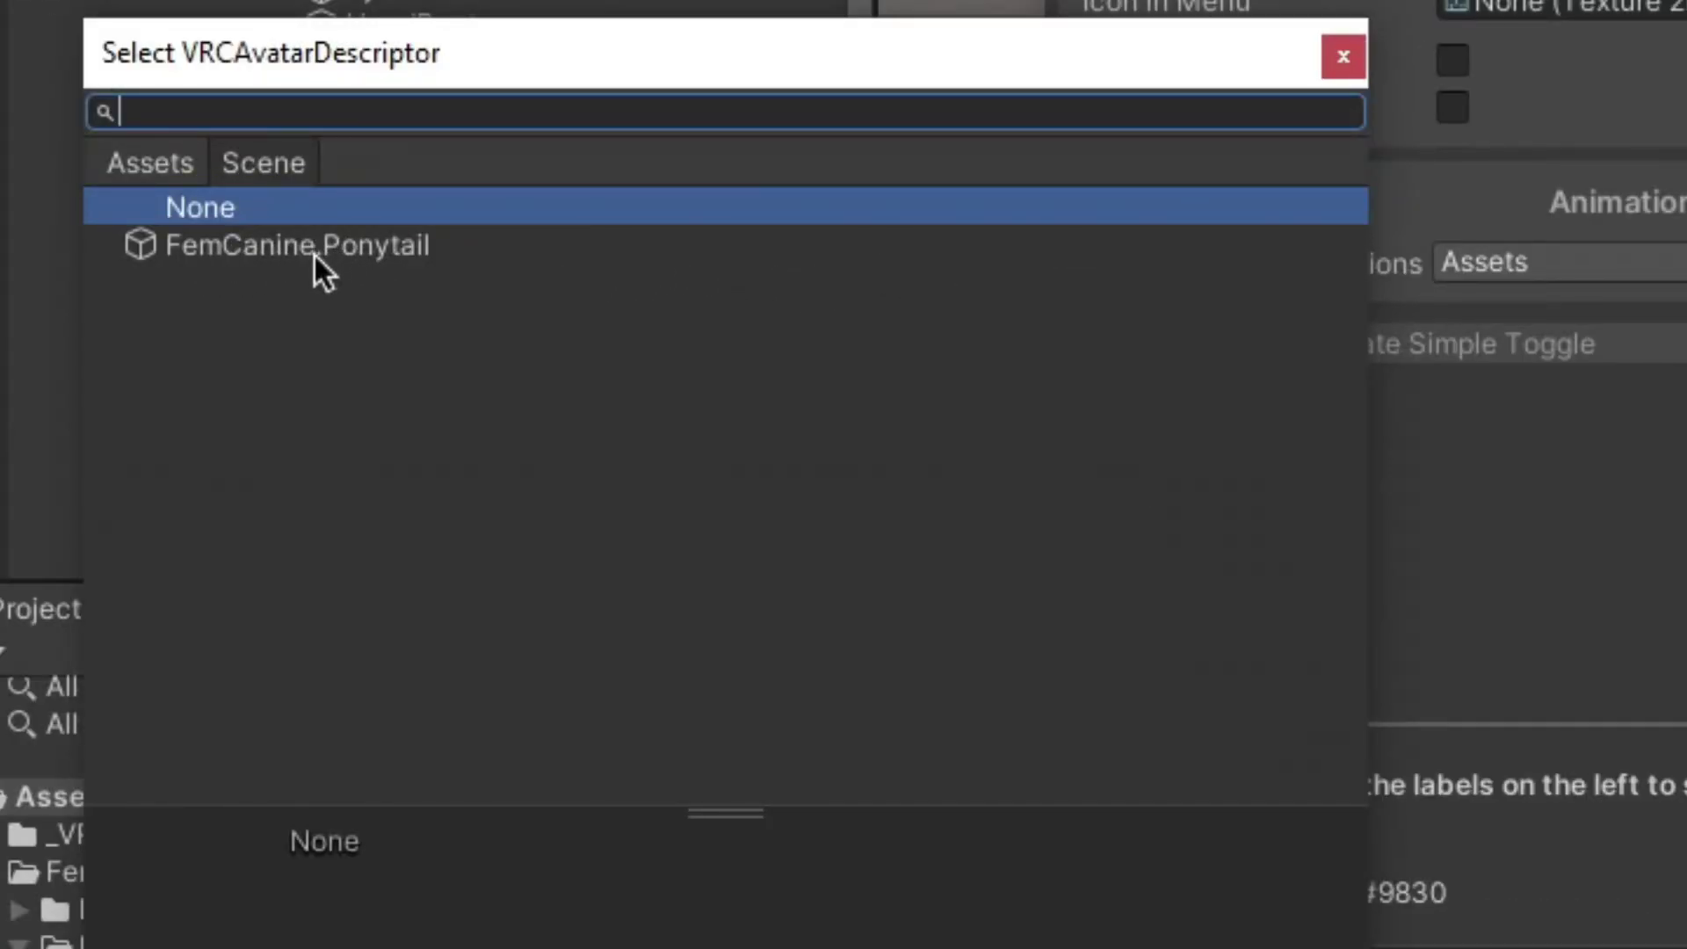
pyautogui.click(315, 256)
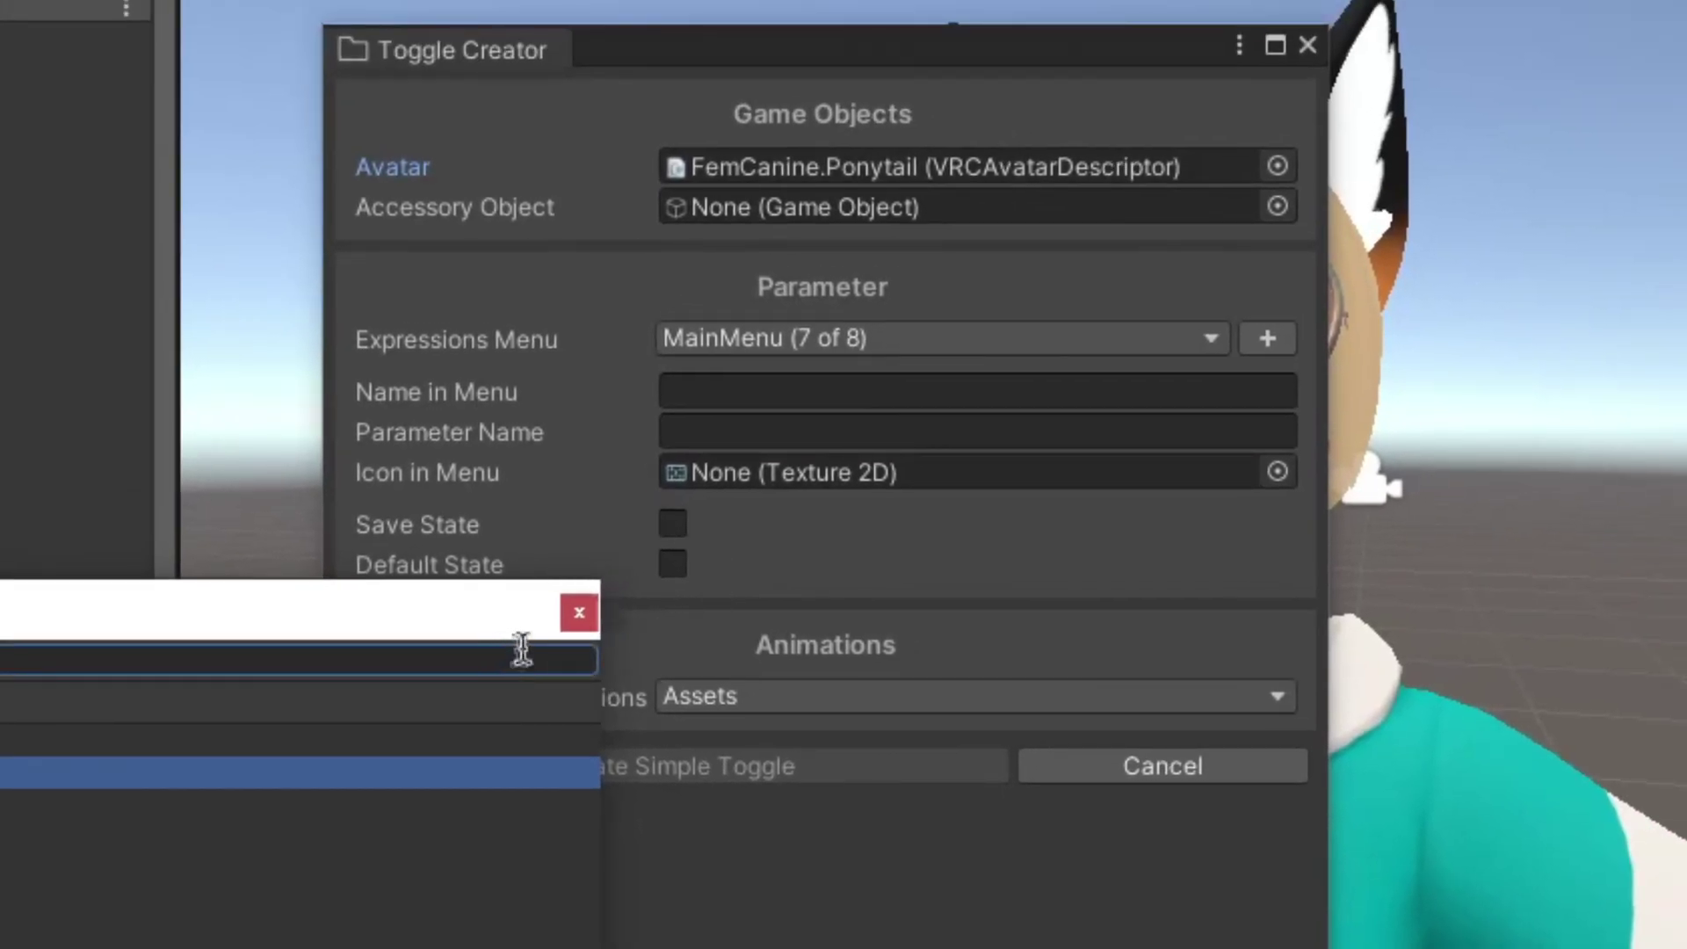
pyautogui.click(578, 612)
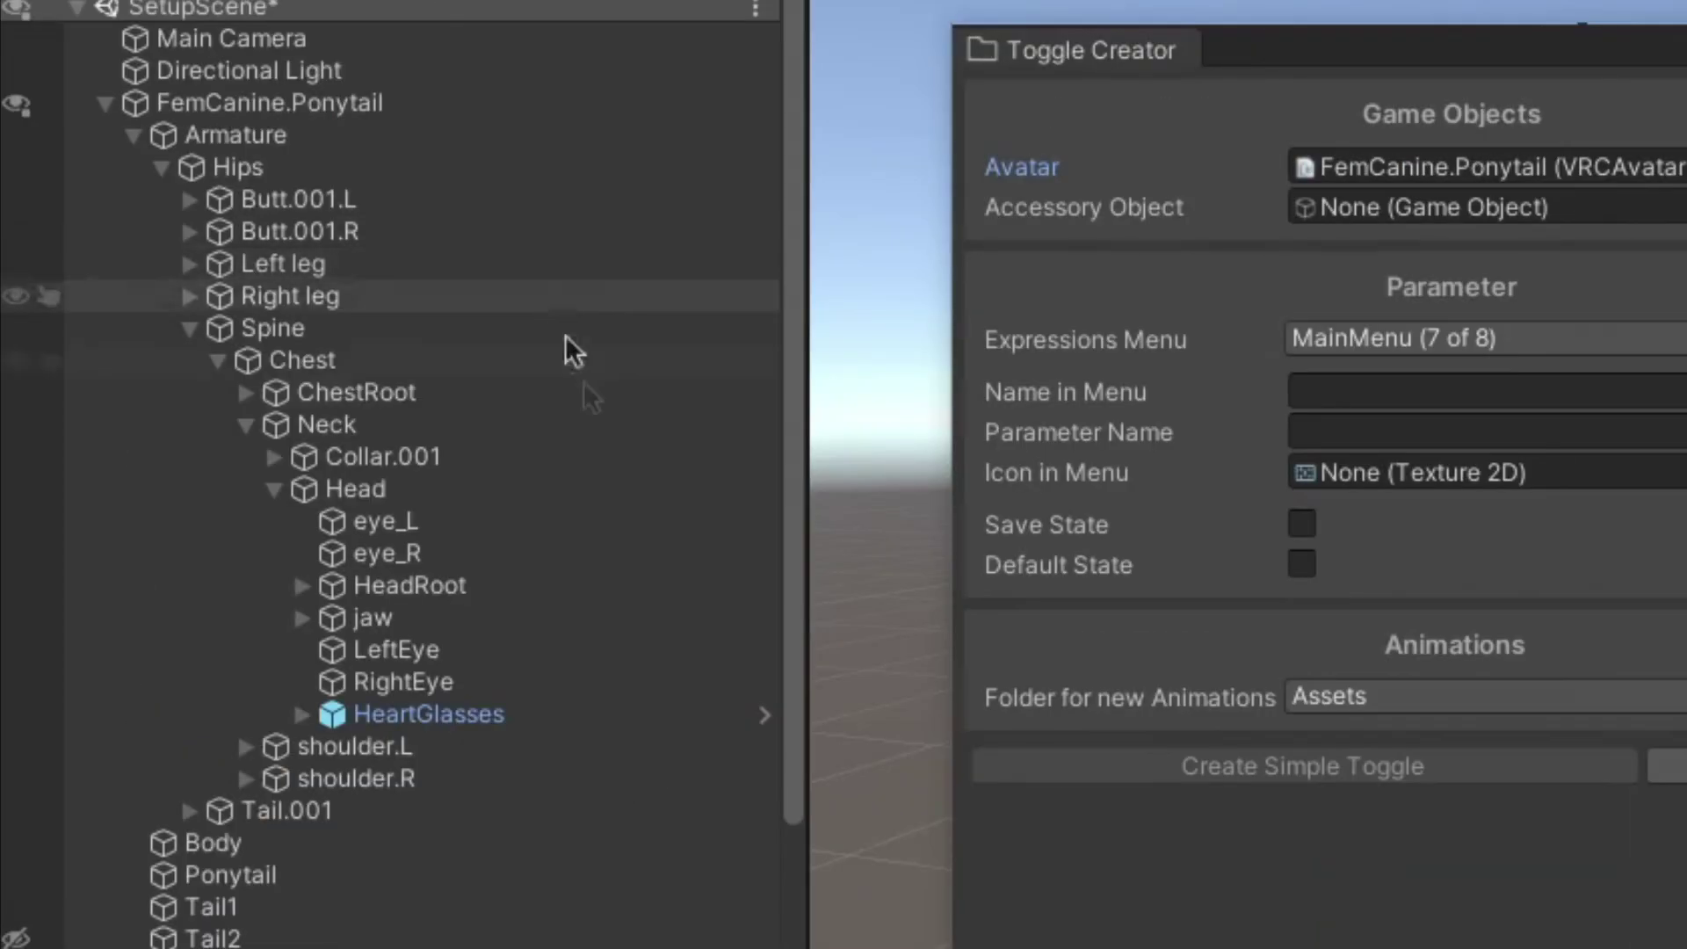
# - Assign HeartGlasses from the avatar's Head bone as the toggle's accessory object
pyautogui.click(426, 713)
pyautogui.moveTo(425, 713); pyautogui.dragTo(1401, 197)
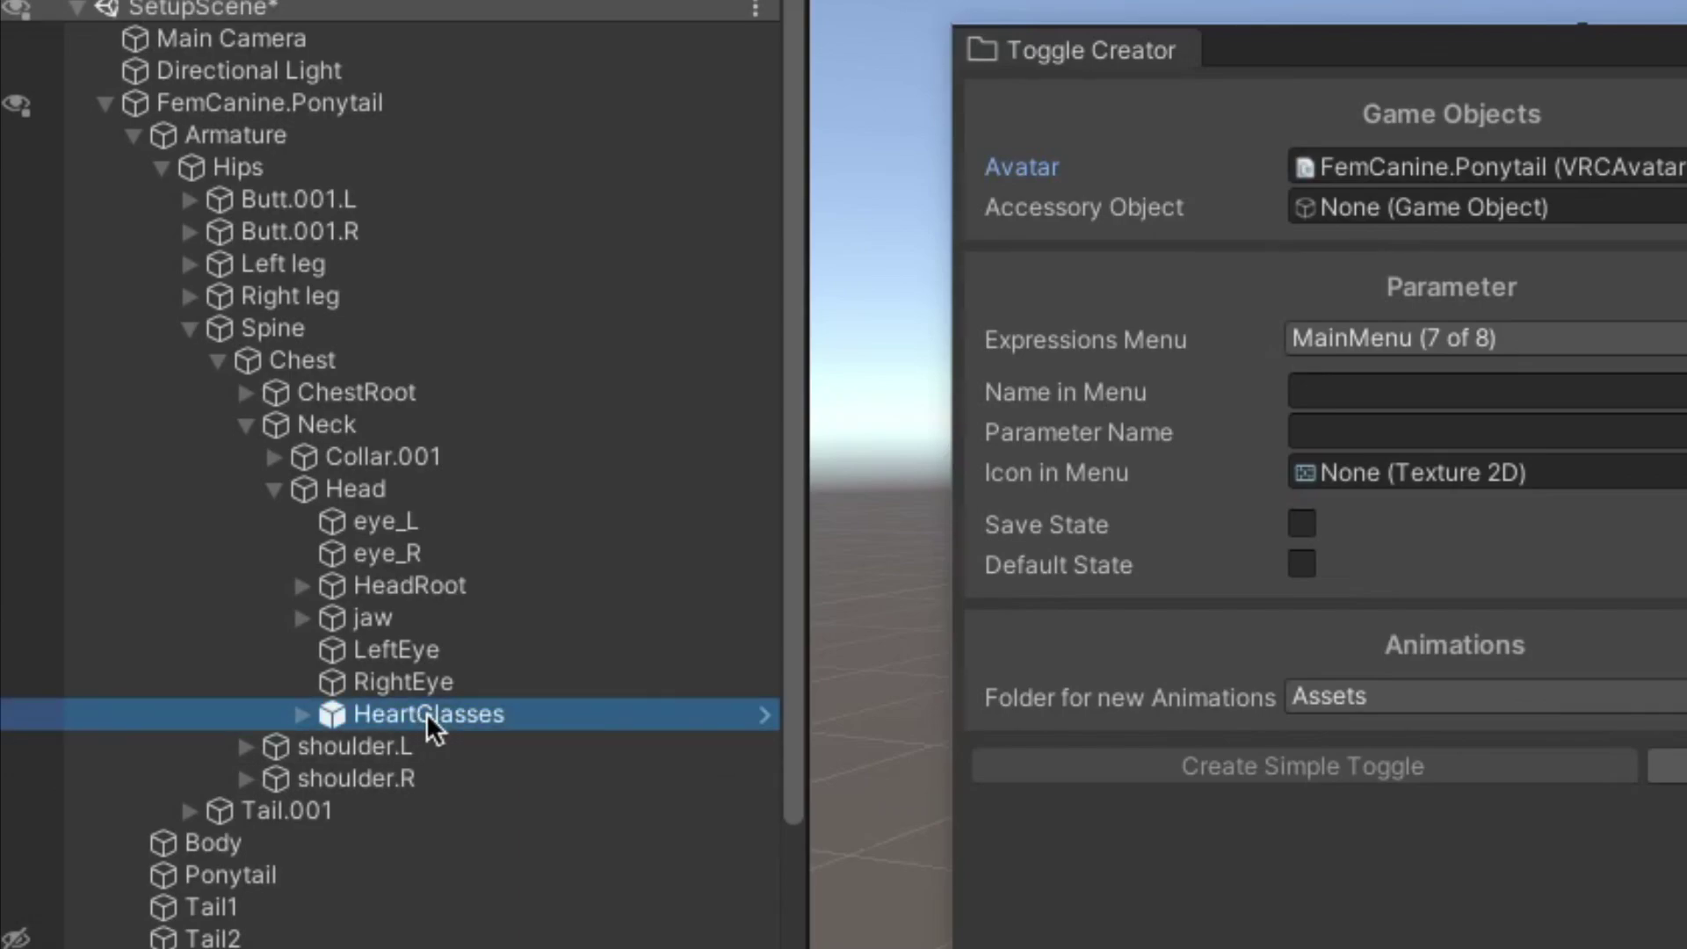
pyautogui.moveTo(772, 197); pyautogui.dragTo(772, 198)
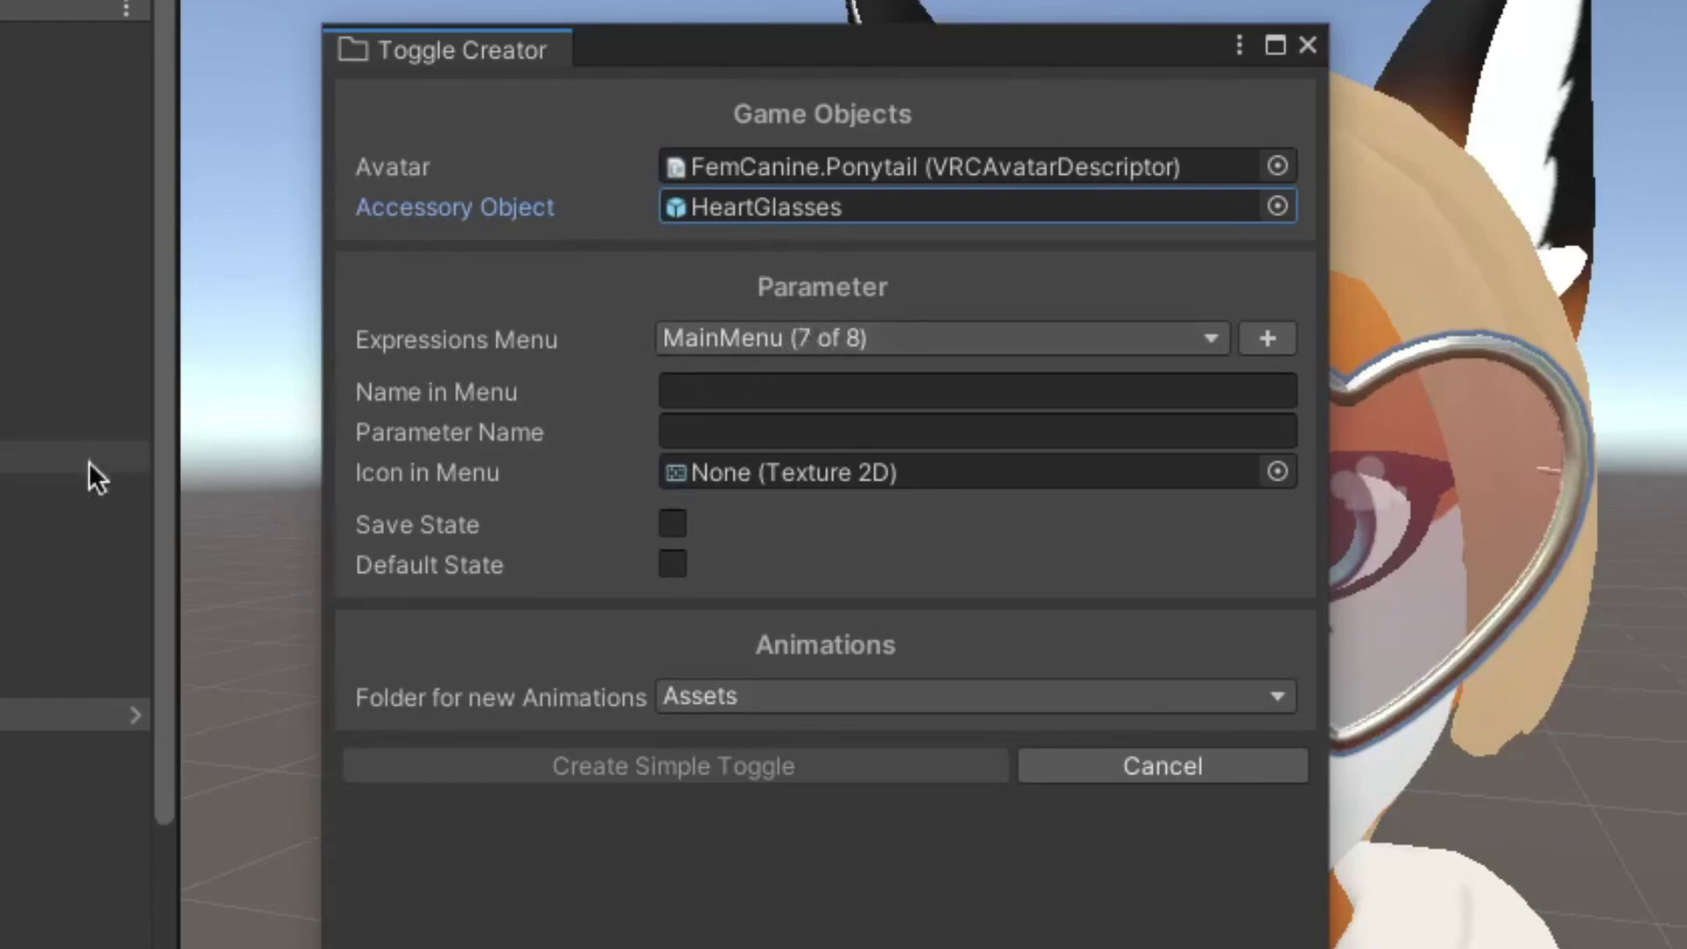
# - Select the Outfit submenu as the expressions menu for the toggle
pyautogui.click(1210, 341)
pyautogui.click(1211, 339)
pyautogui.click(1210, 339)
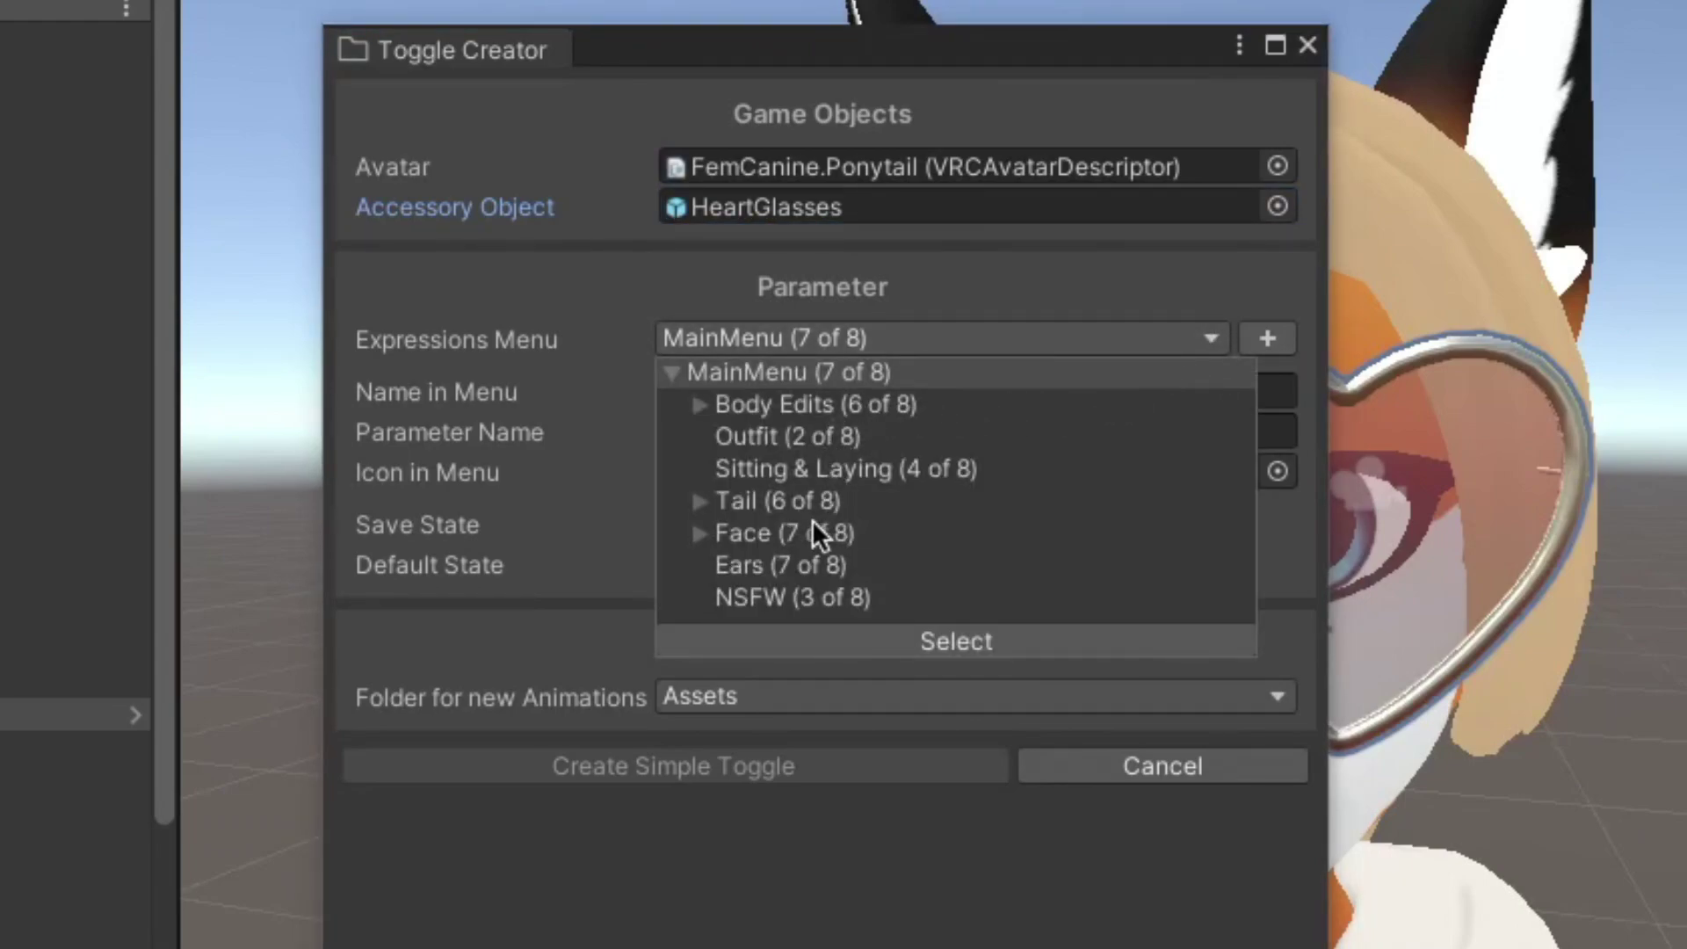
pyautogui.click(824, 437)
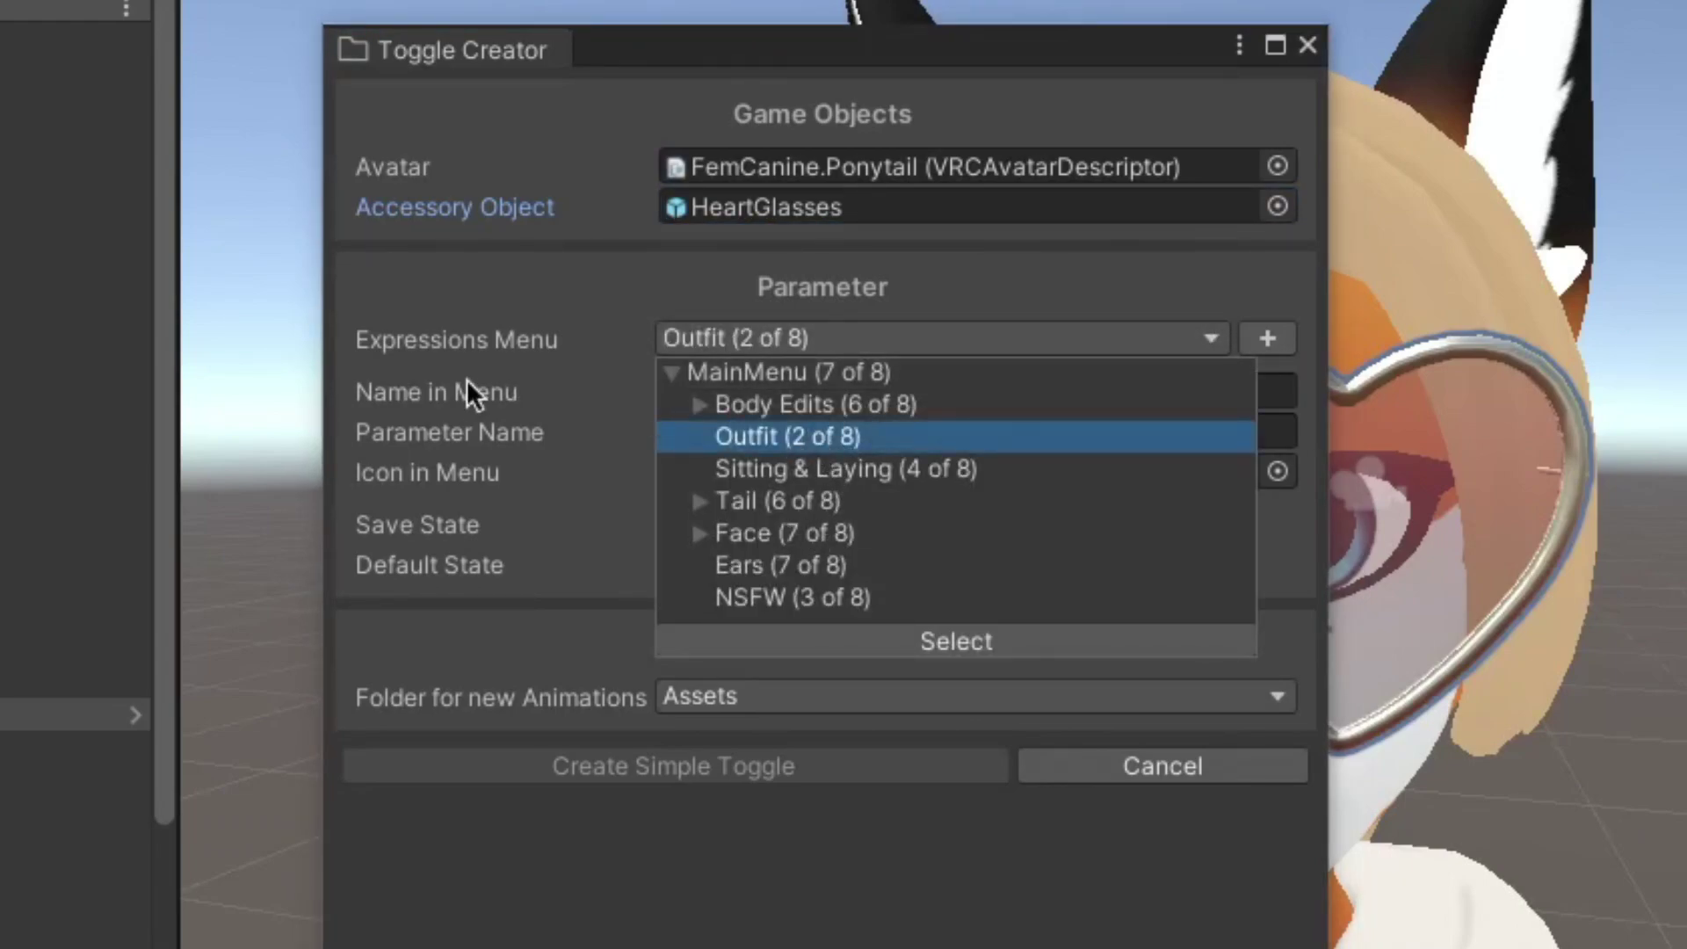
pyautogui.click(961, 640)
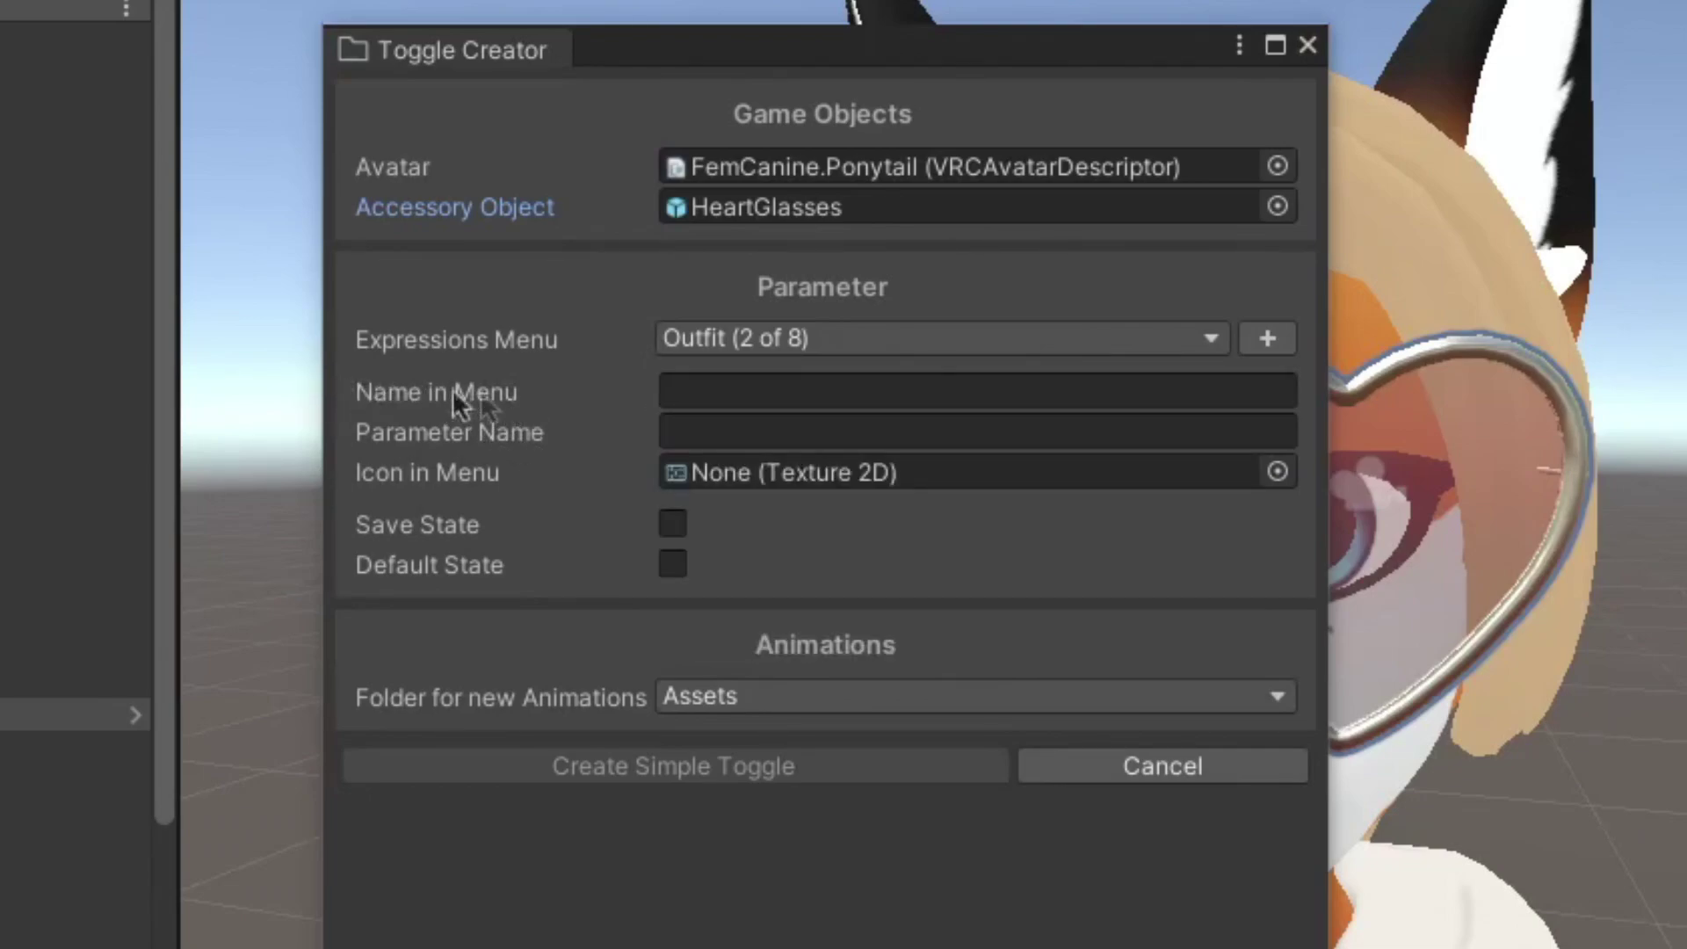
# - Name the toggle "Heart Glasses" in the menu, with the same text as its parameter name
pyautogui.click(772, 393)
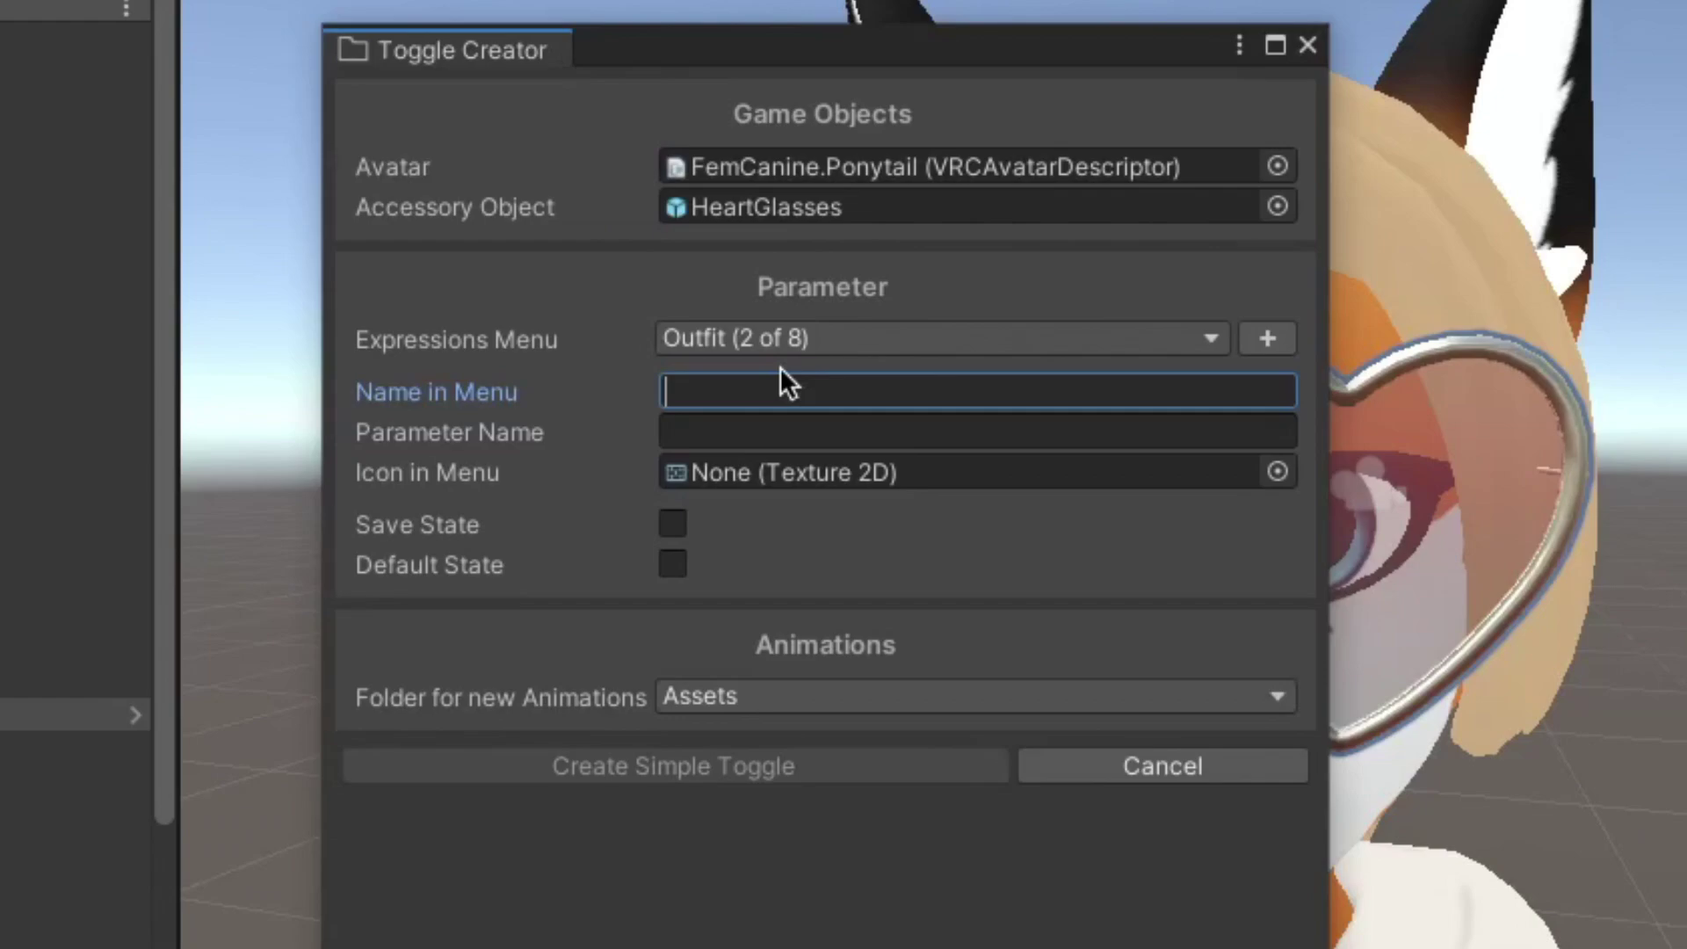
pyautogui.write('Heart Glas')
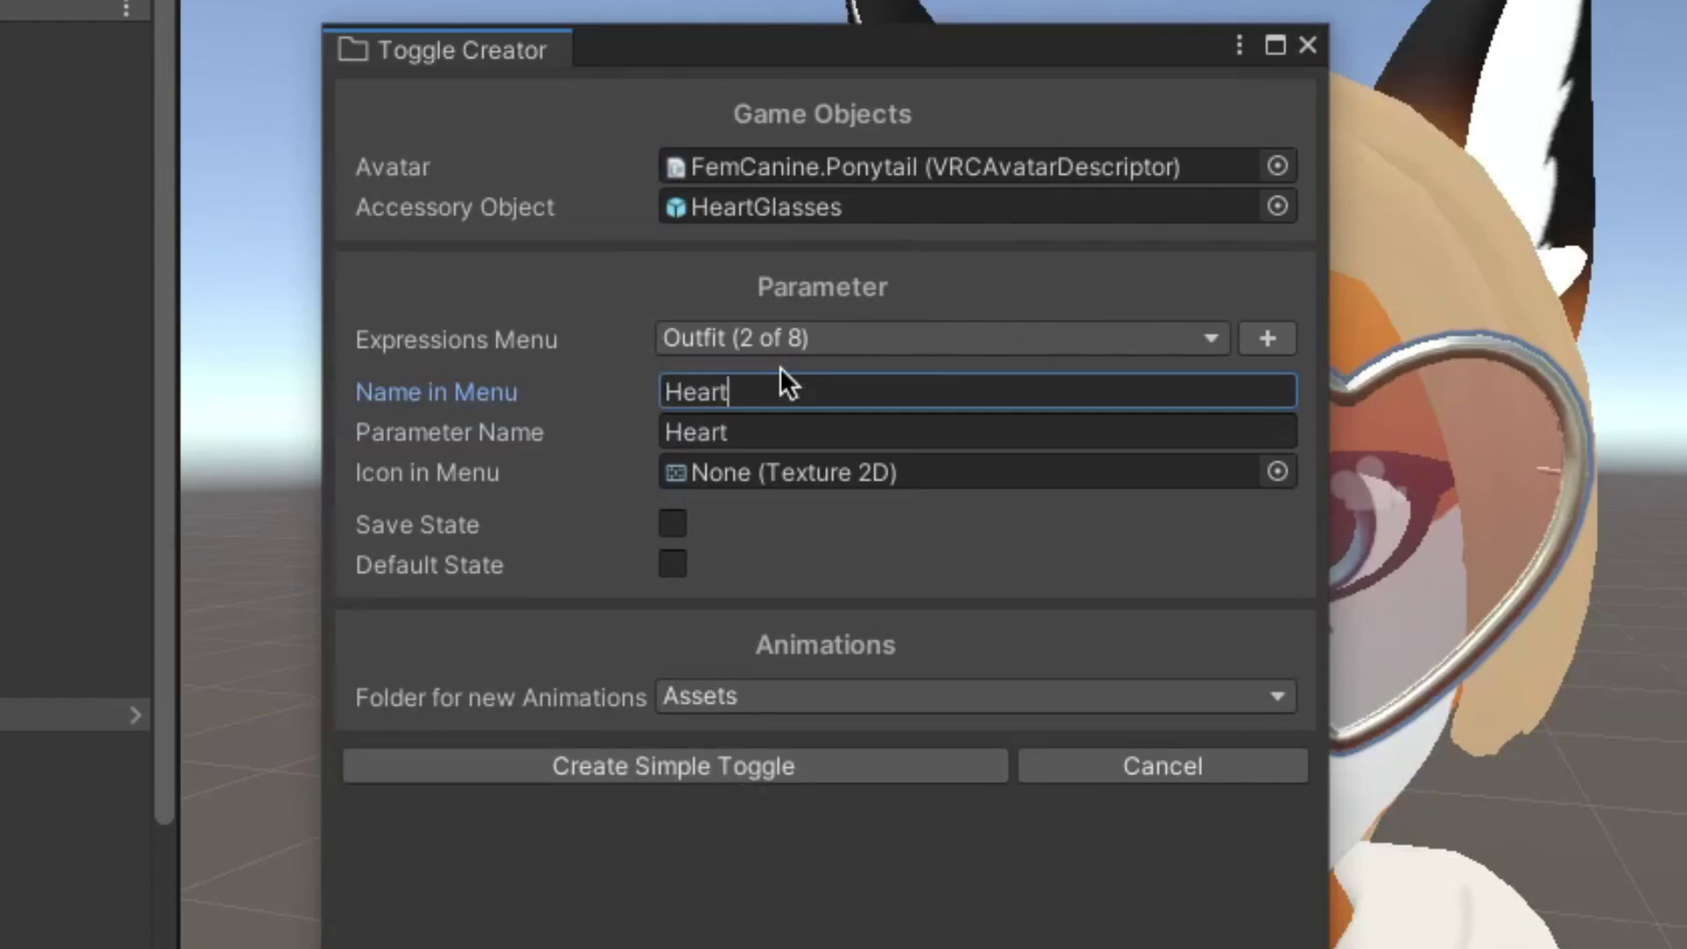
pyautogui.press('BackSpace')
pyautogui.press('BackSpace')
pyautogui.write('ass')
pyautogui.press('BackSpace')
pyautogui.press('BackSpace')
pyautogui.press('BackSpace')
pyautogui.write('asses')
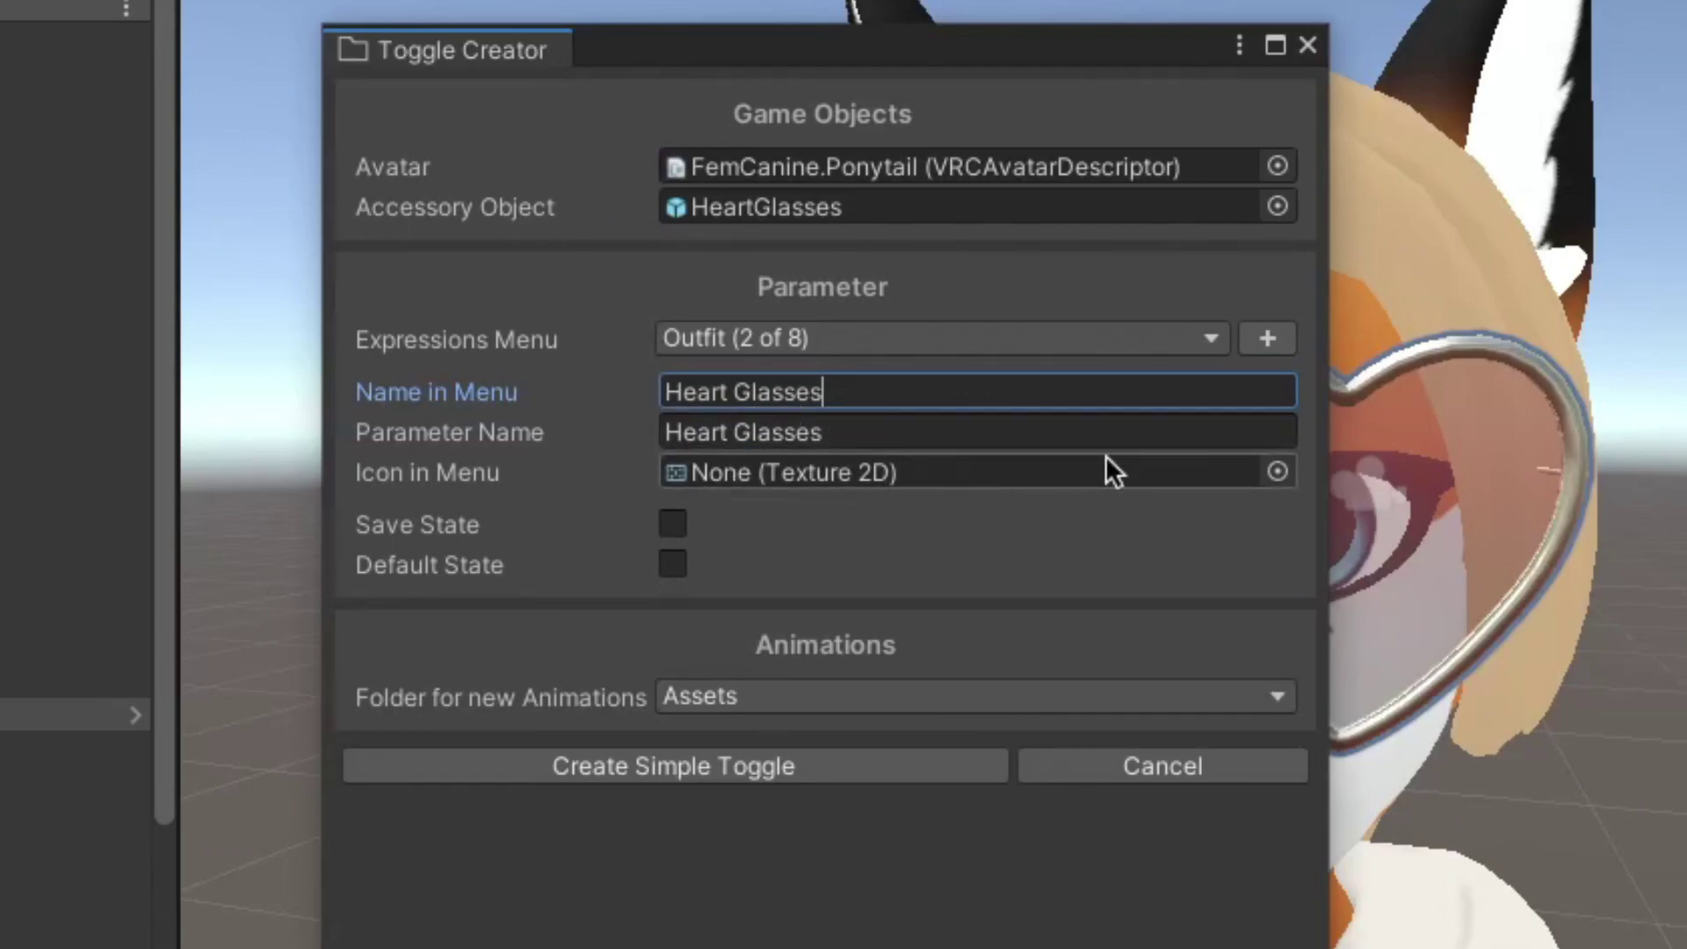
# - Browse the textures for a menu icon without assigning one, and try the Default State and Save State options, clearing both
pyautogui.click(1276, 472)
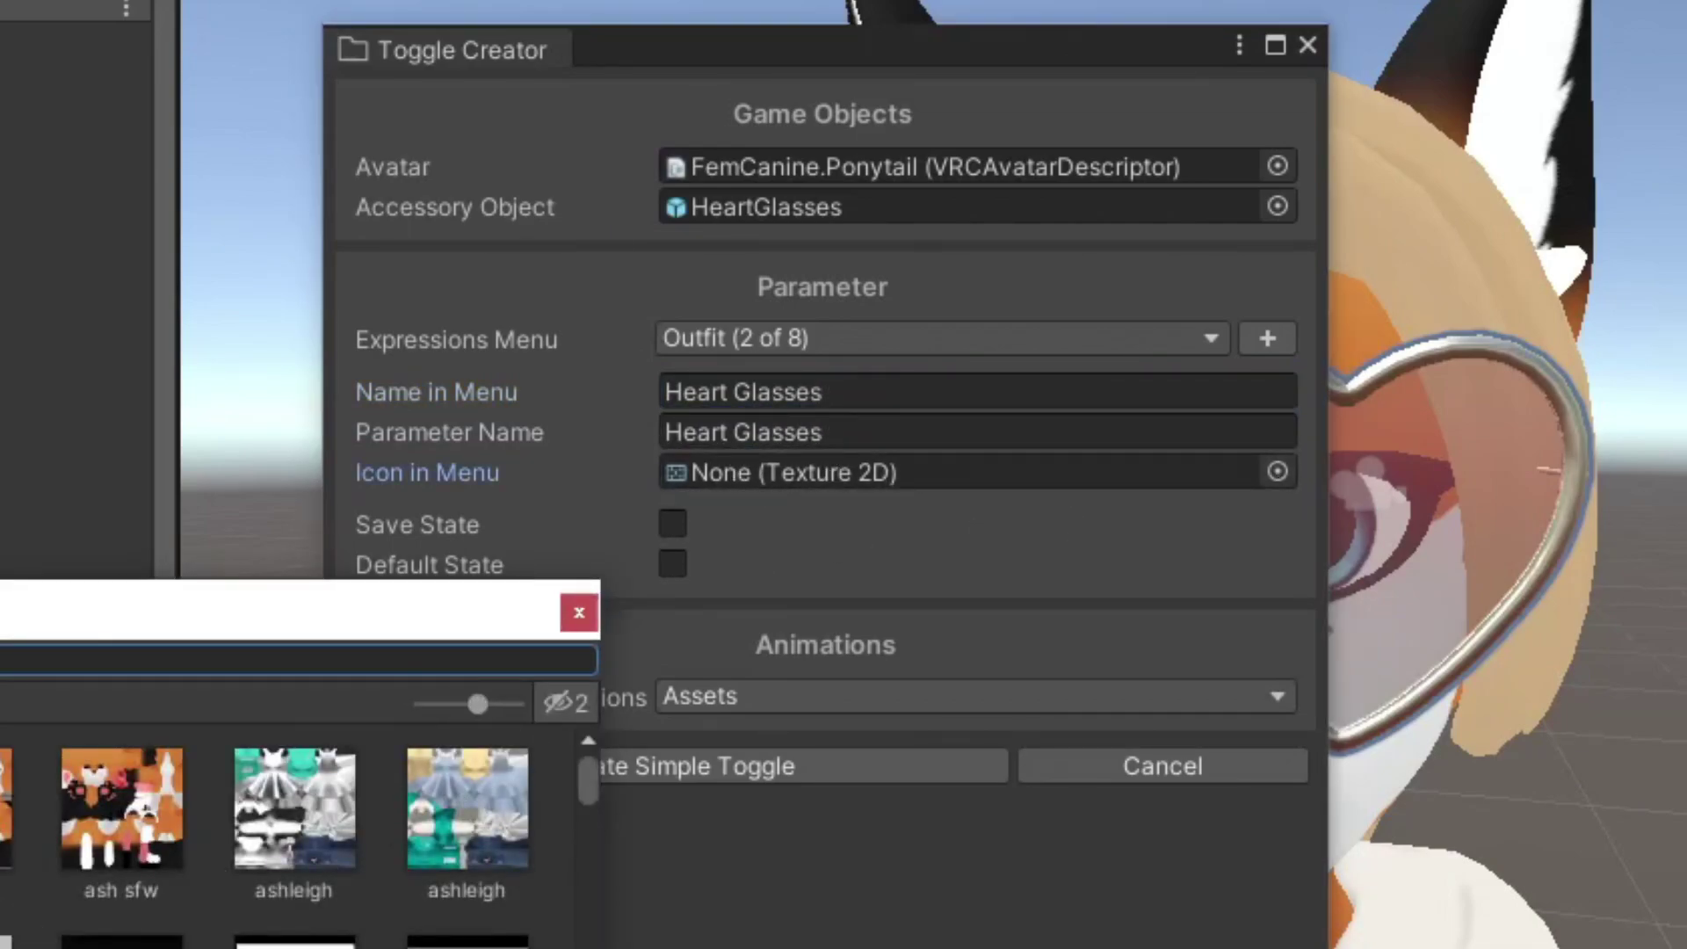
pyautogui.click(1276, 477)
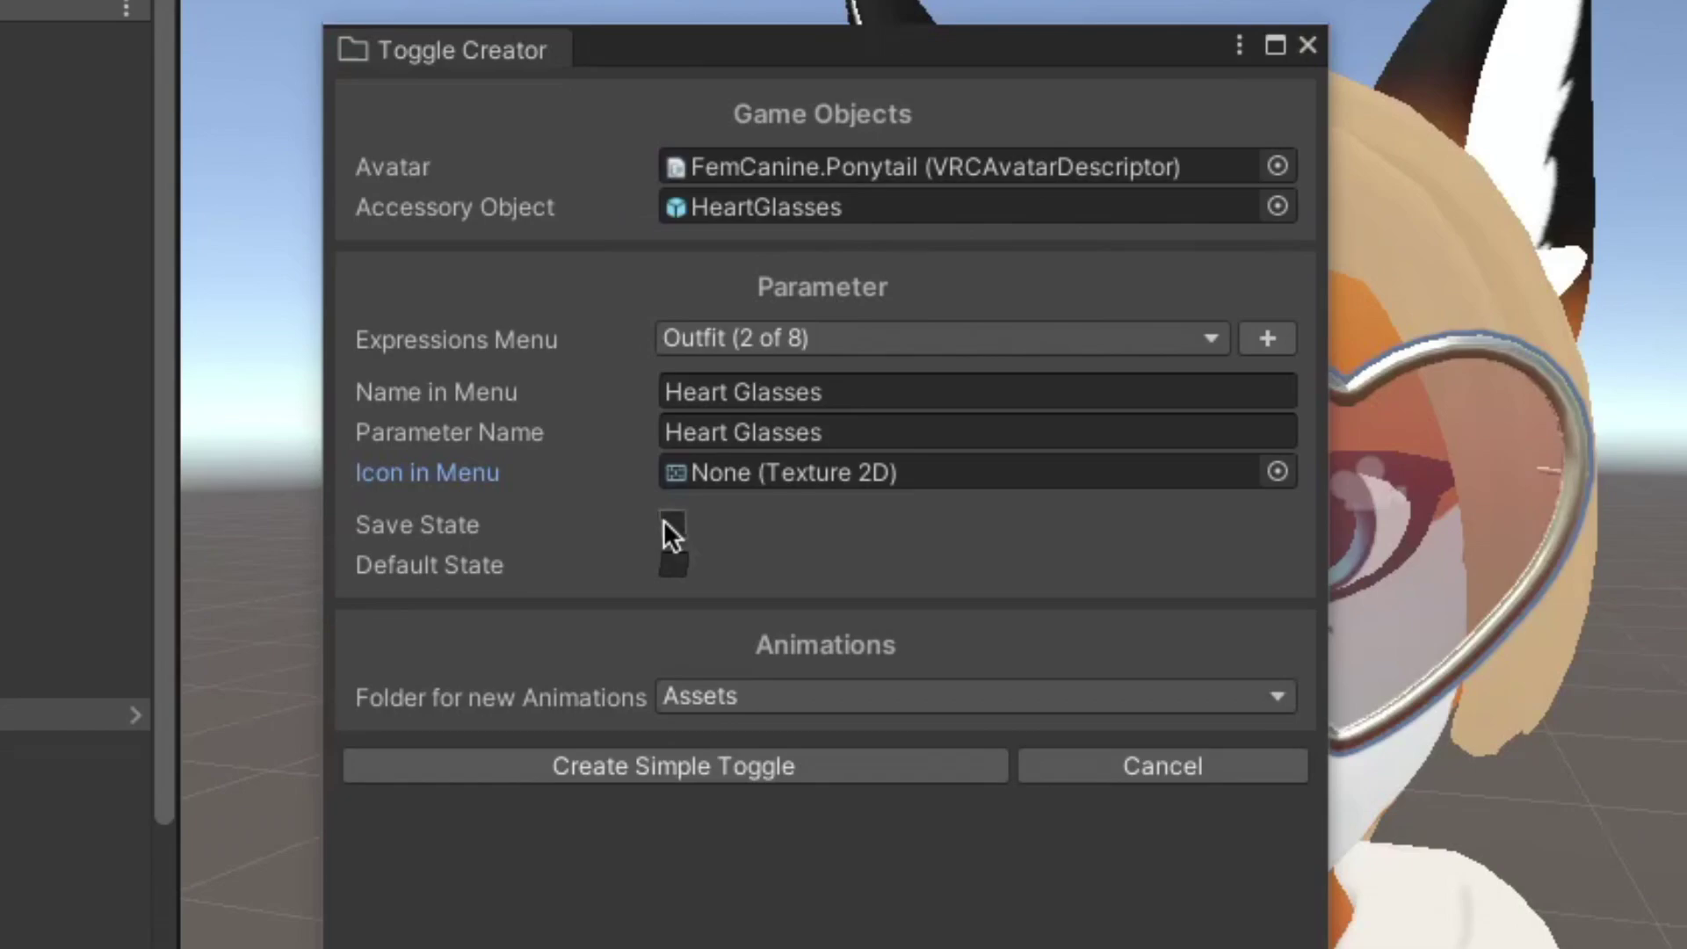
pyautogui.click(672, 564)
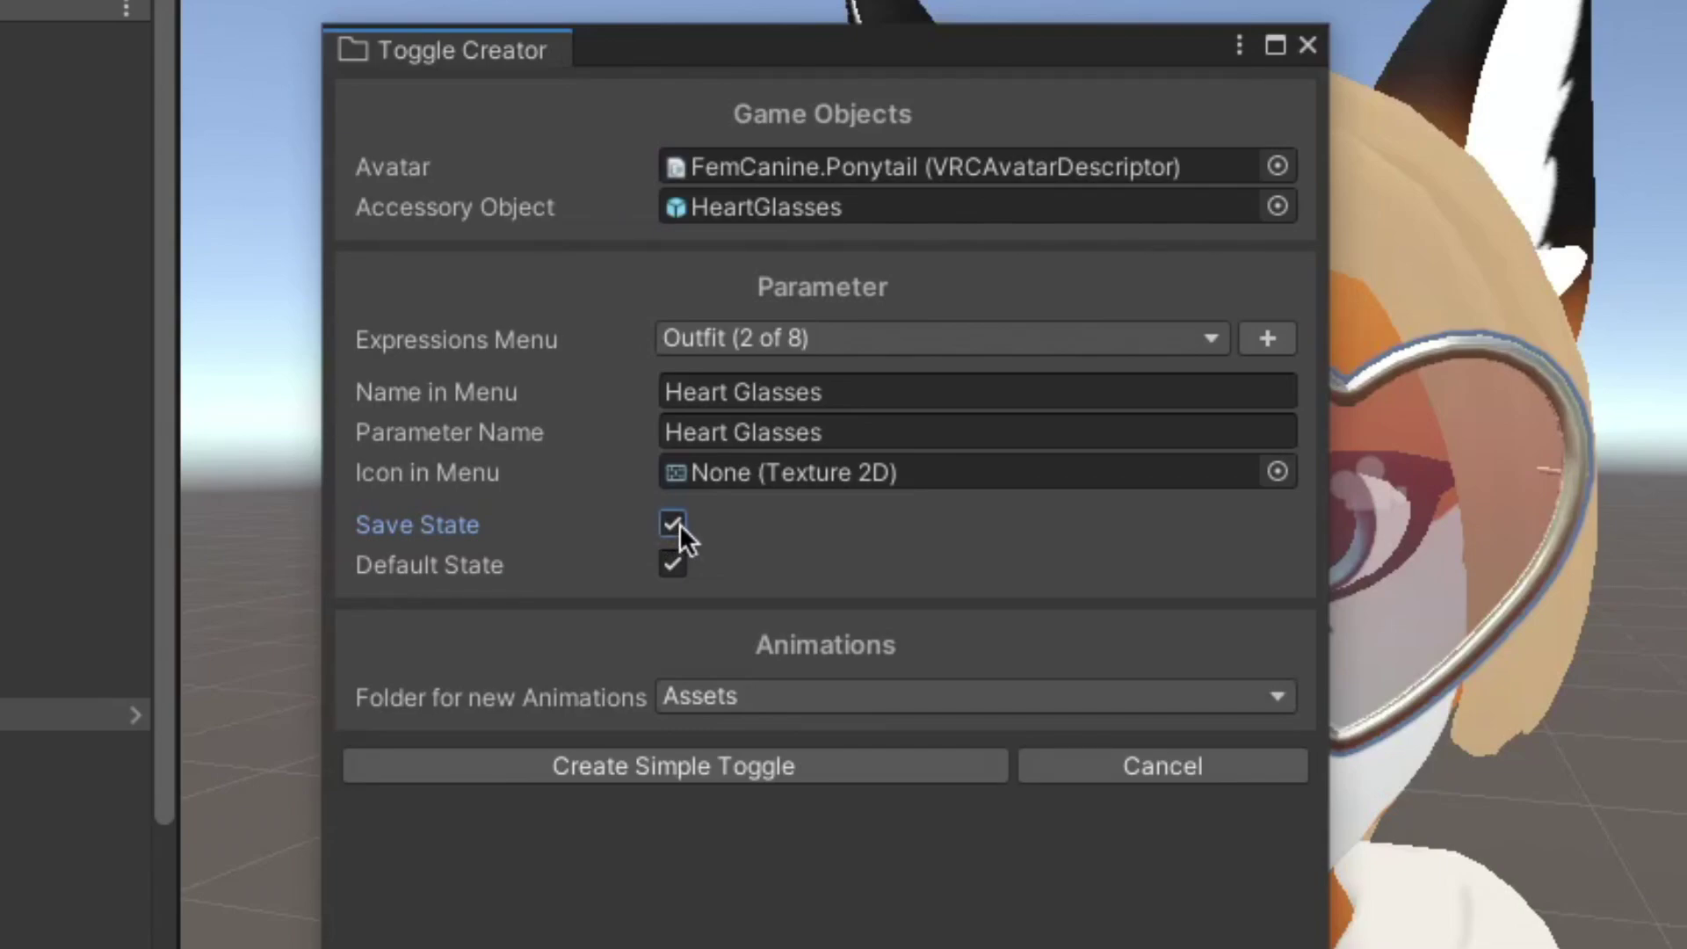
pyautogui.click(673, 523)
pyautogui.click(669, 564)
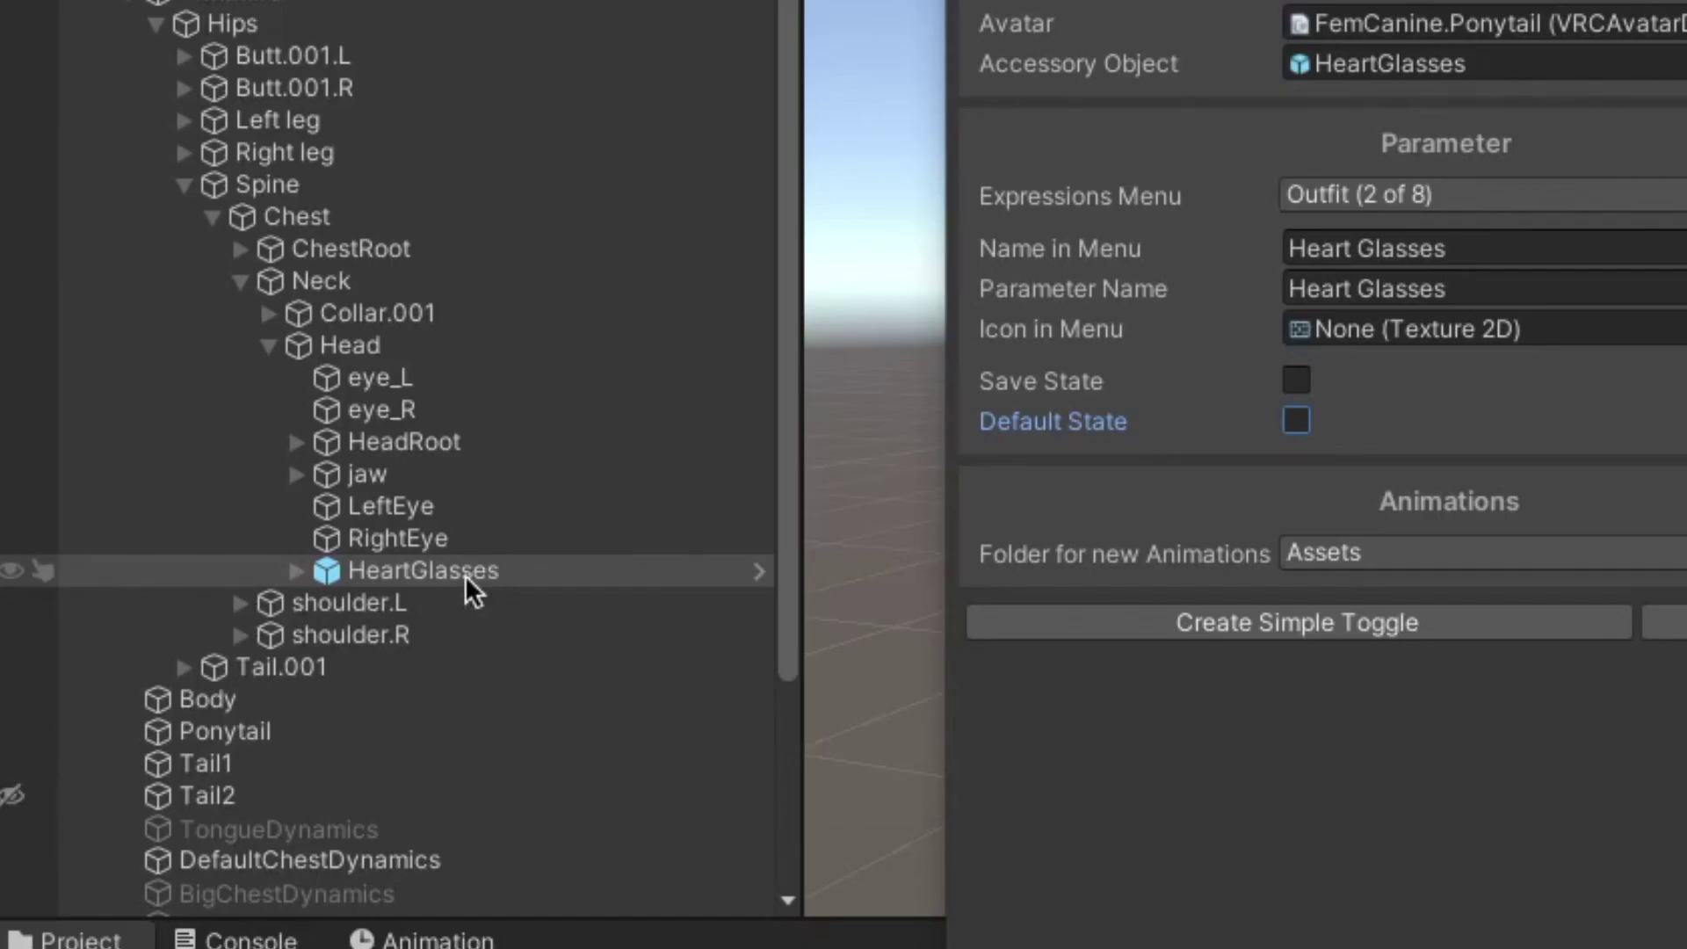
# - Deactivate the HeartGlasses object in the scene and enable Save State for its toggle
pyautogui.click(465, 577)
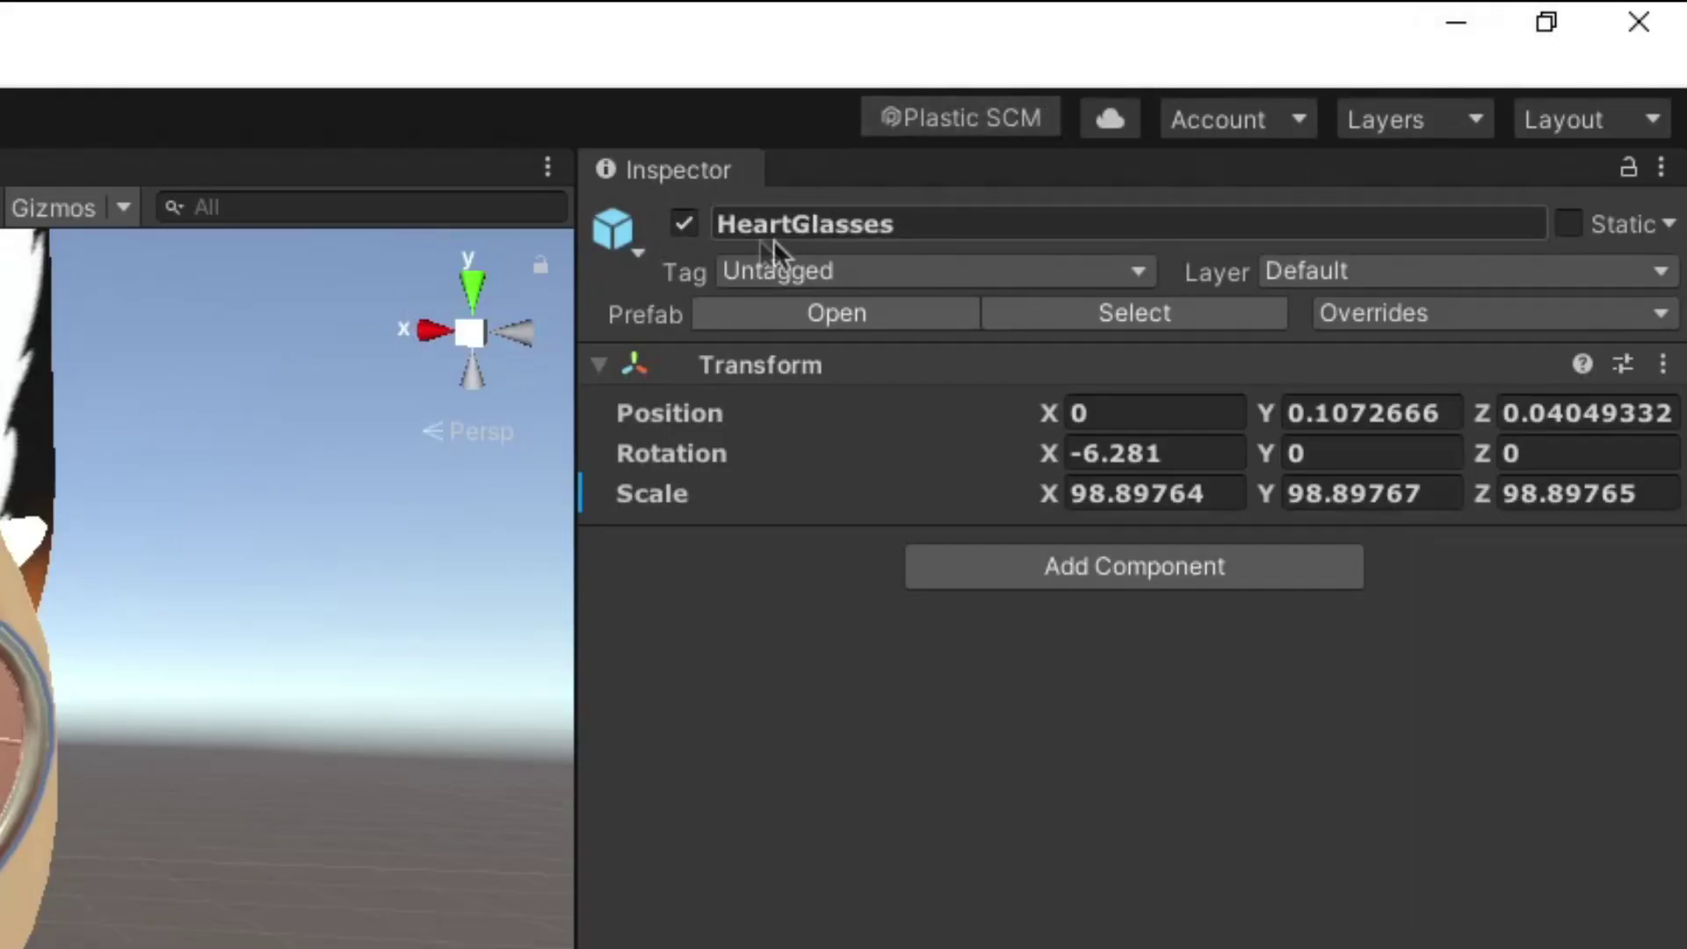
pyautogui.click(681, 224)
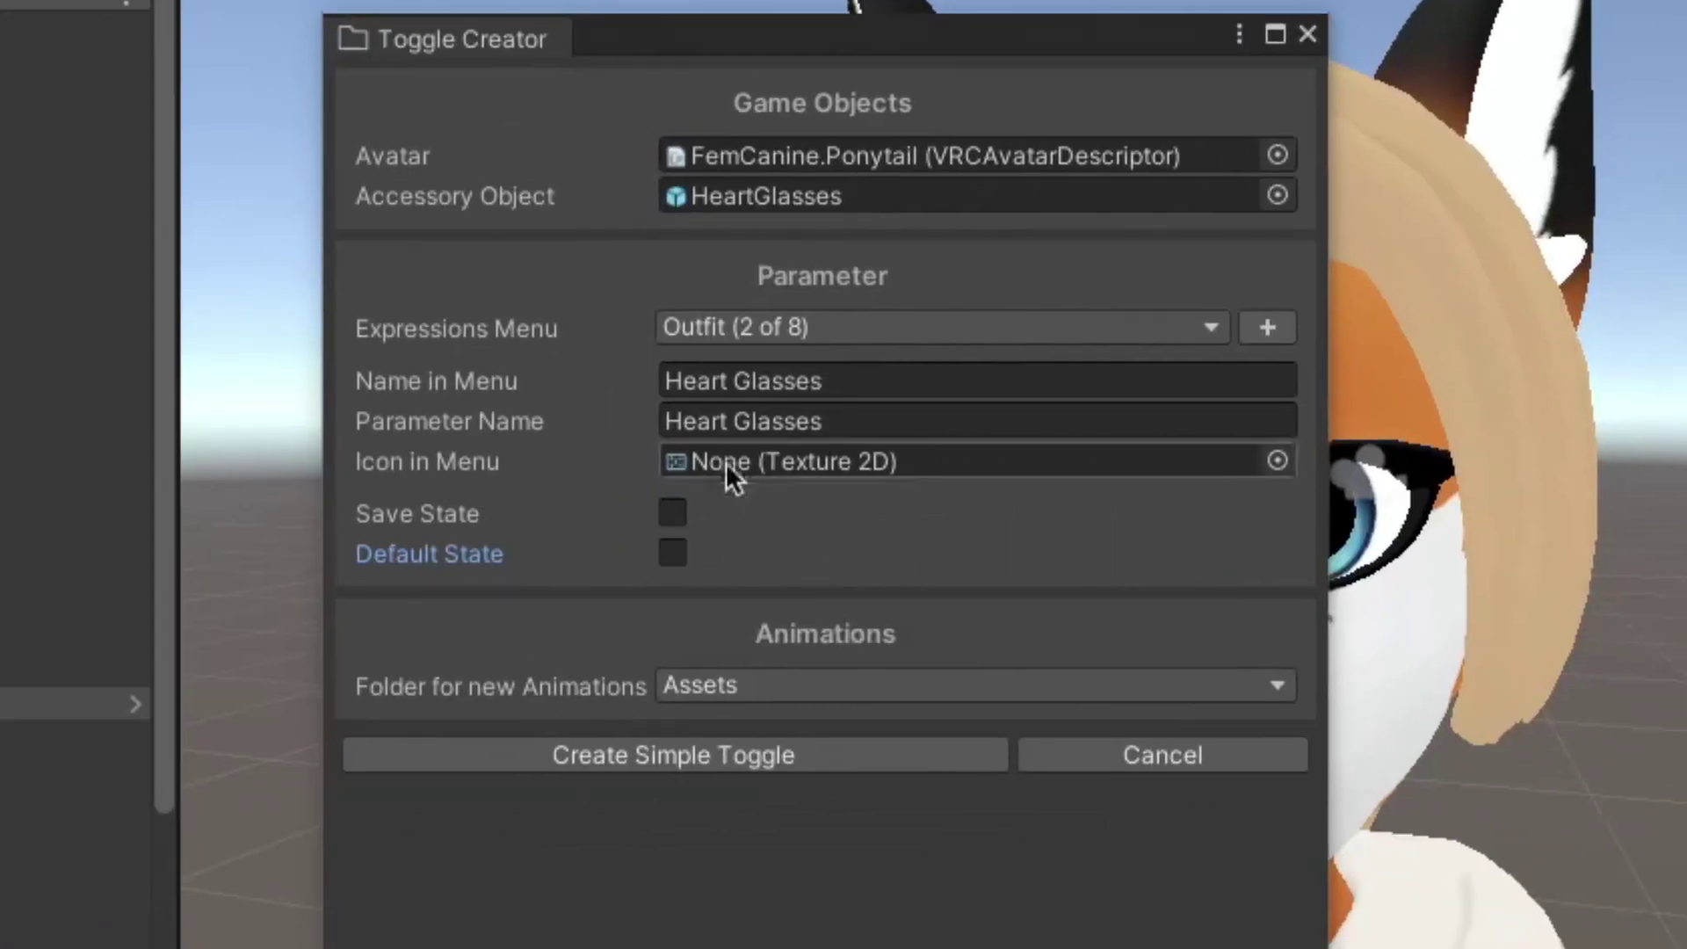
pyautogui.click(673, 506)
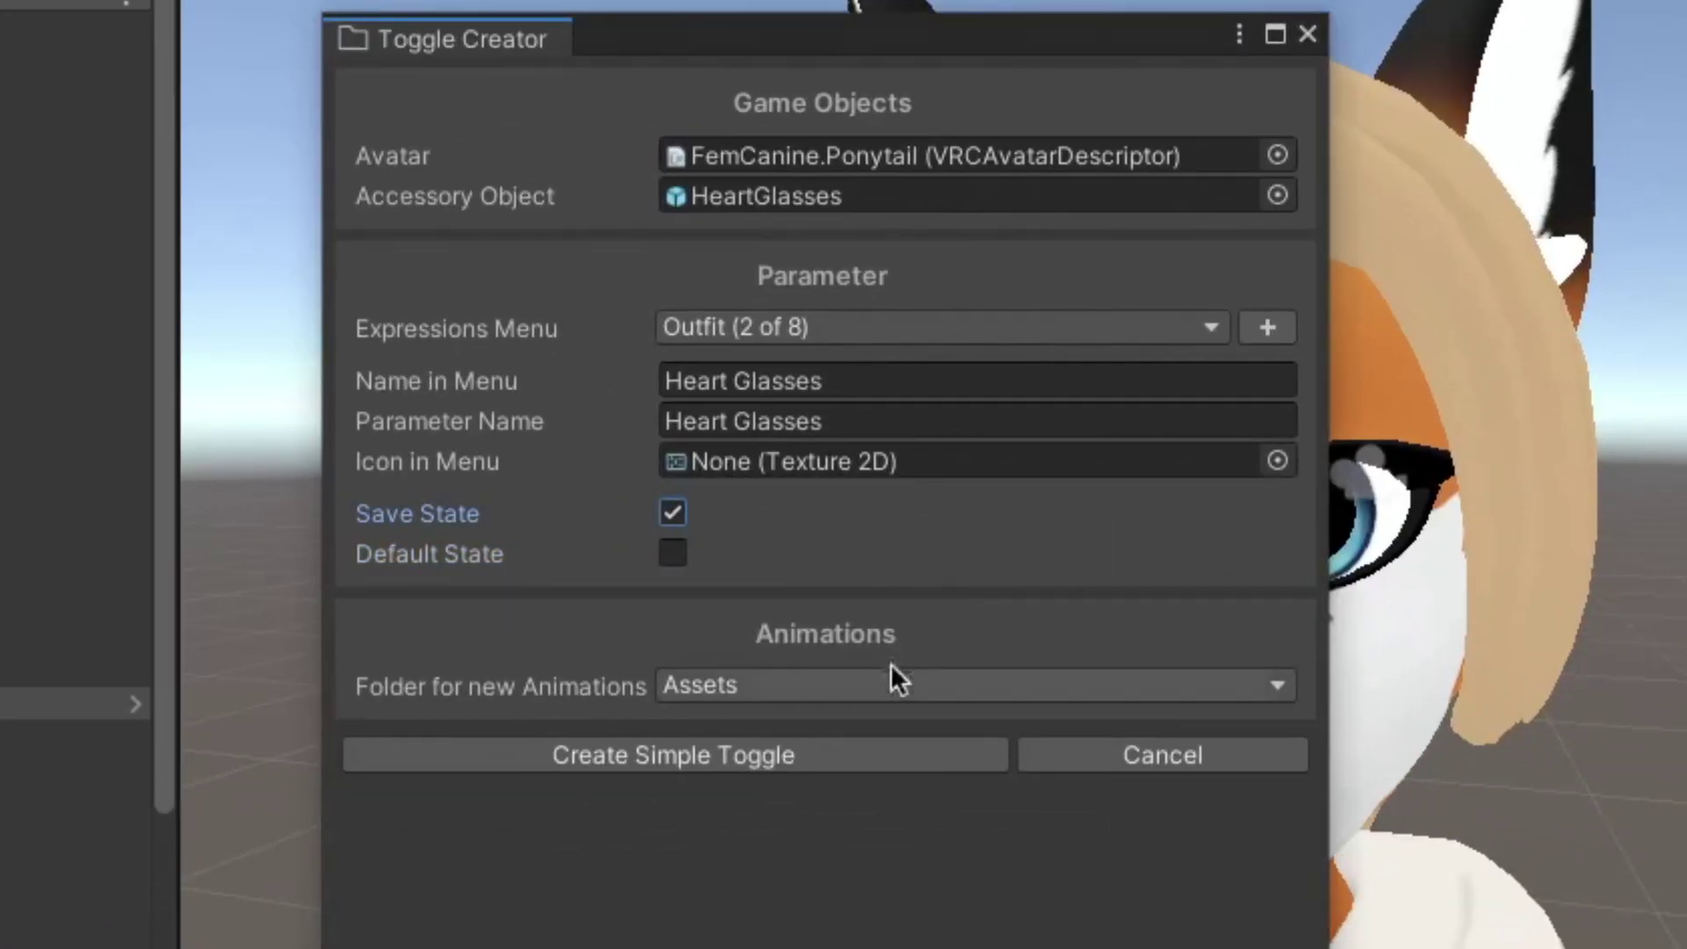
# - Create the simple toggle for the heart glasses, with Assets as the folder for its new animations
pyautogui.click(808, 760)
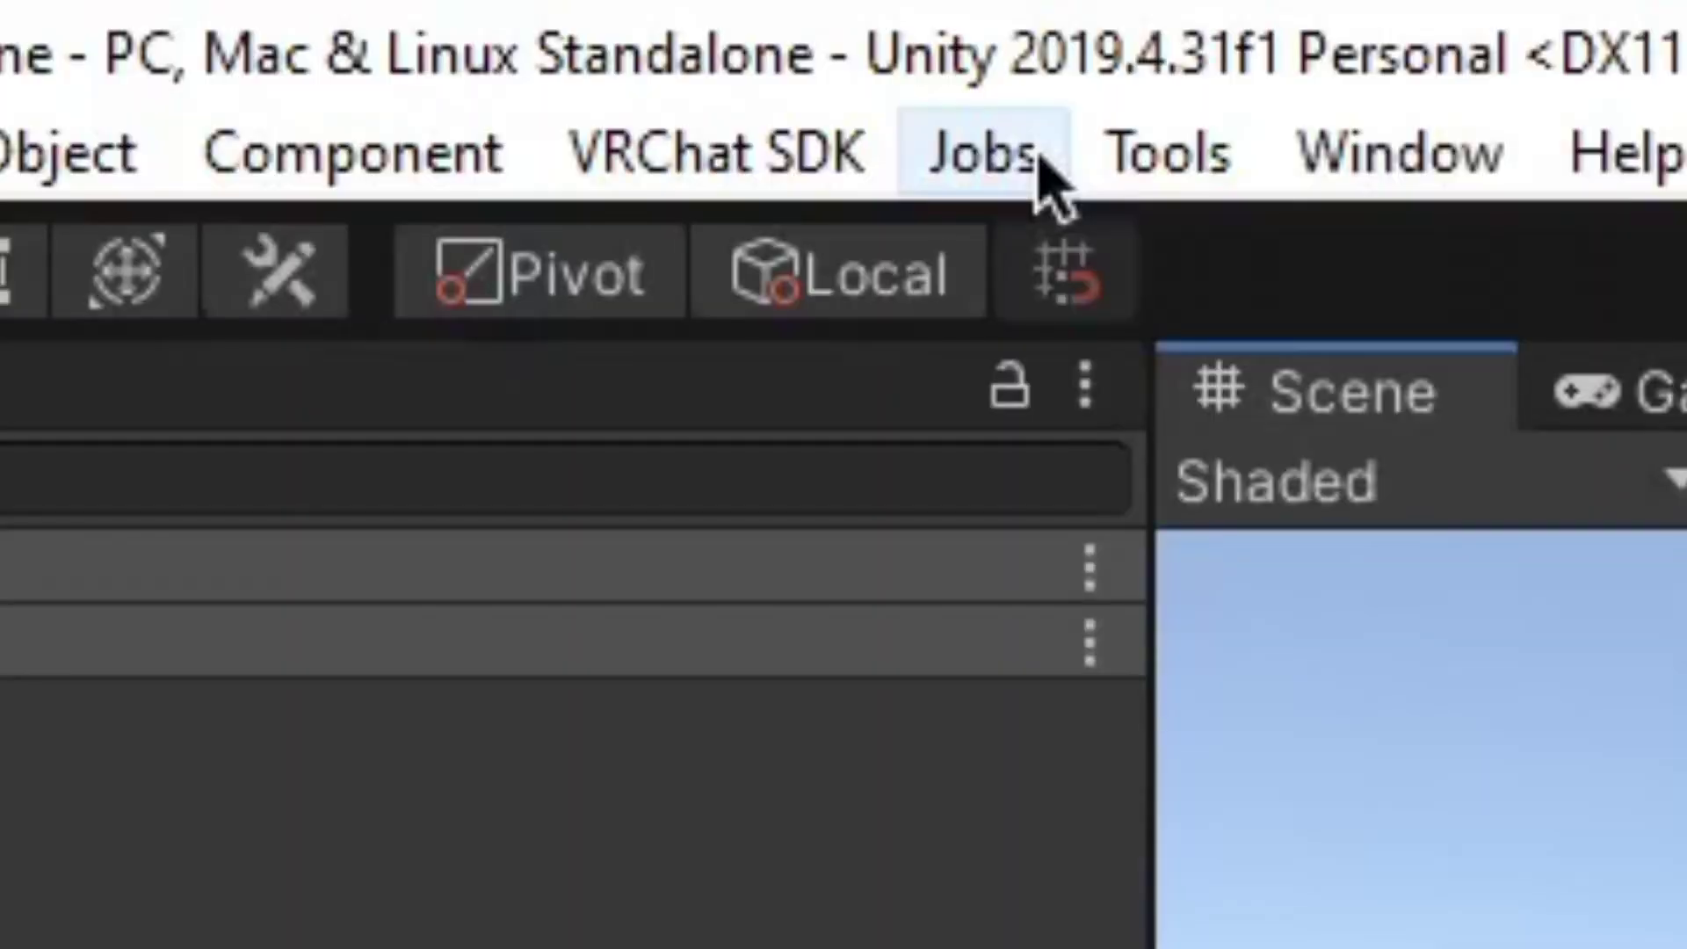
# - Show the VRChat SDK control panel and build and publish the Ashleigh 2.0 avatar for Windows
pyautogui.click(669, 134)
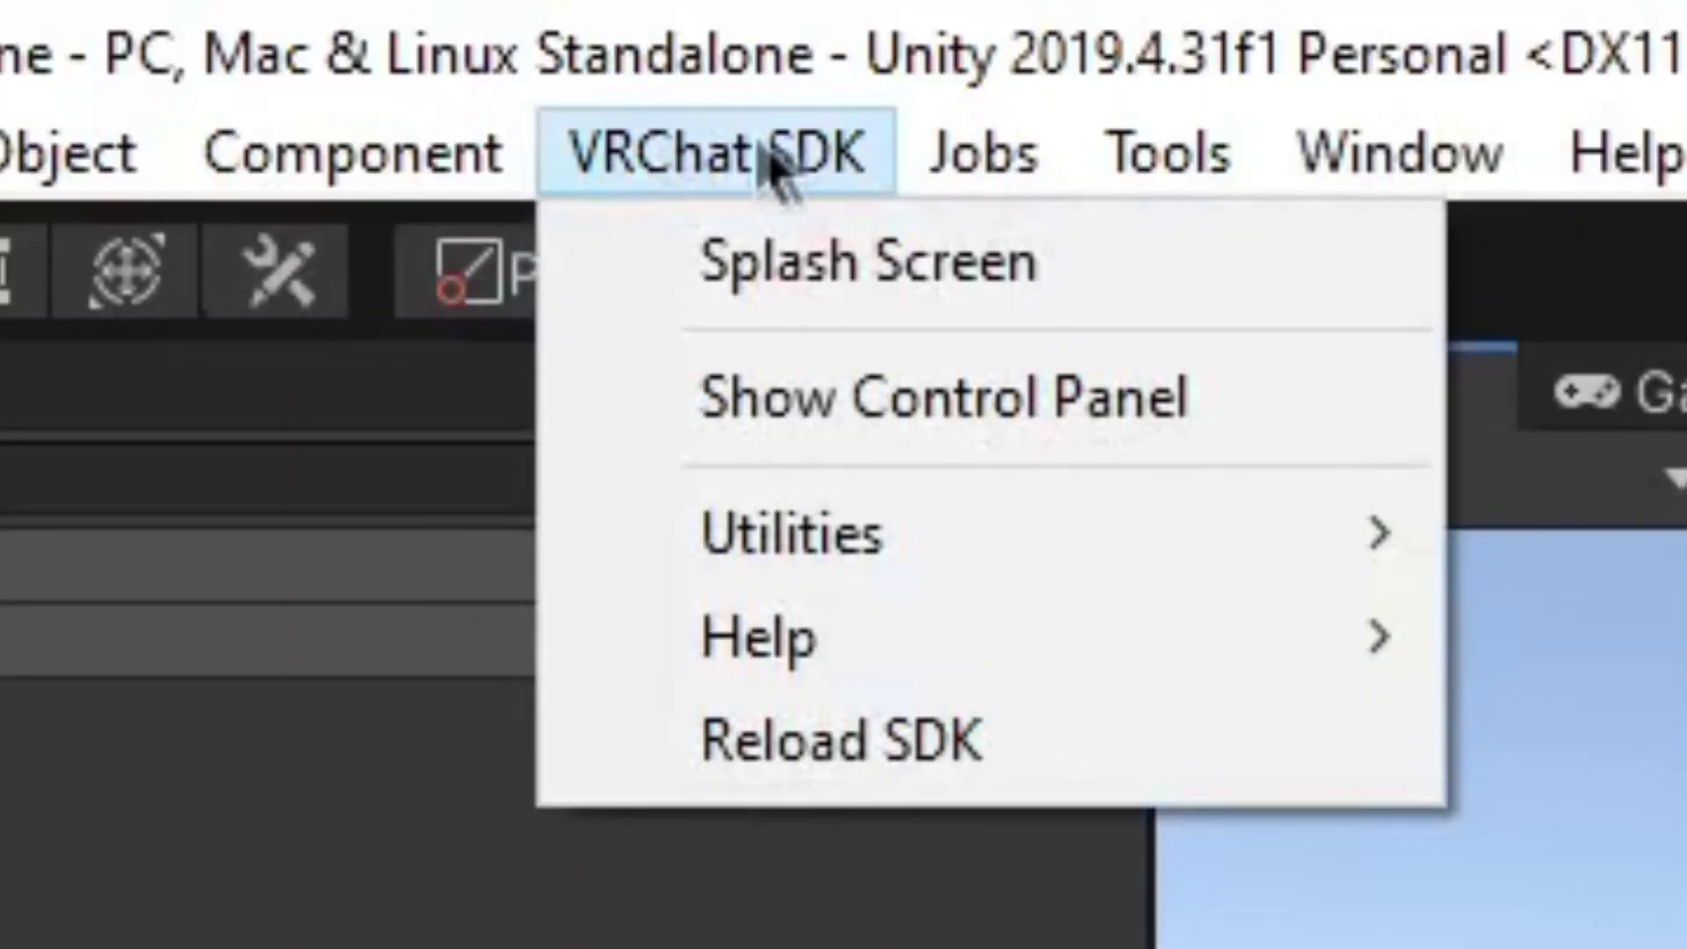
pyautogui.click(982, 431)
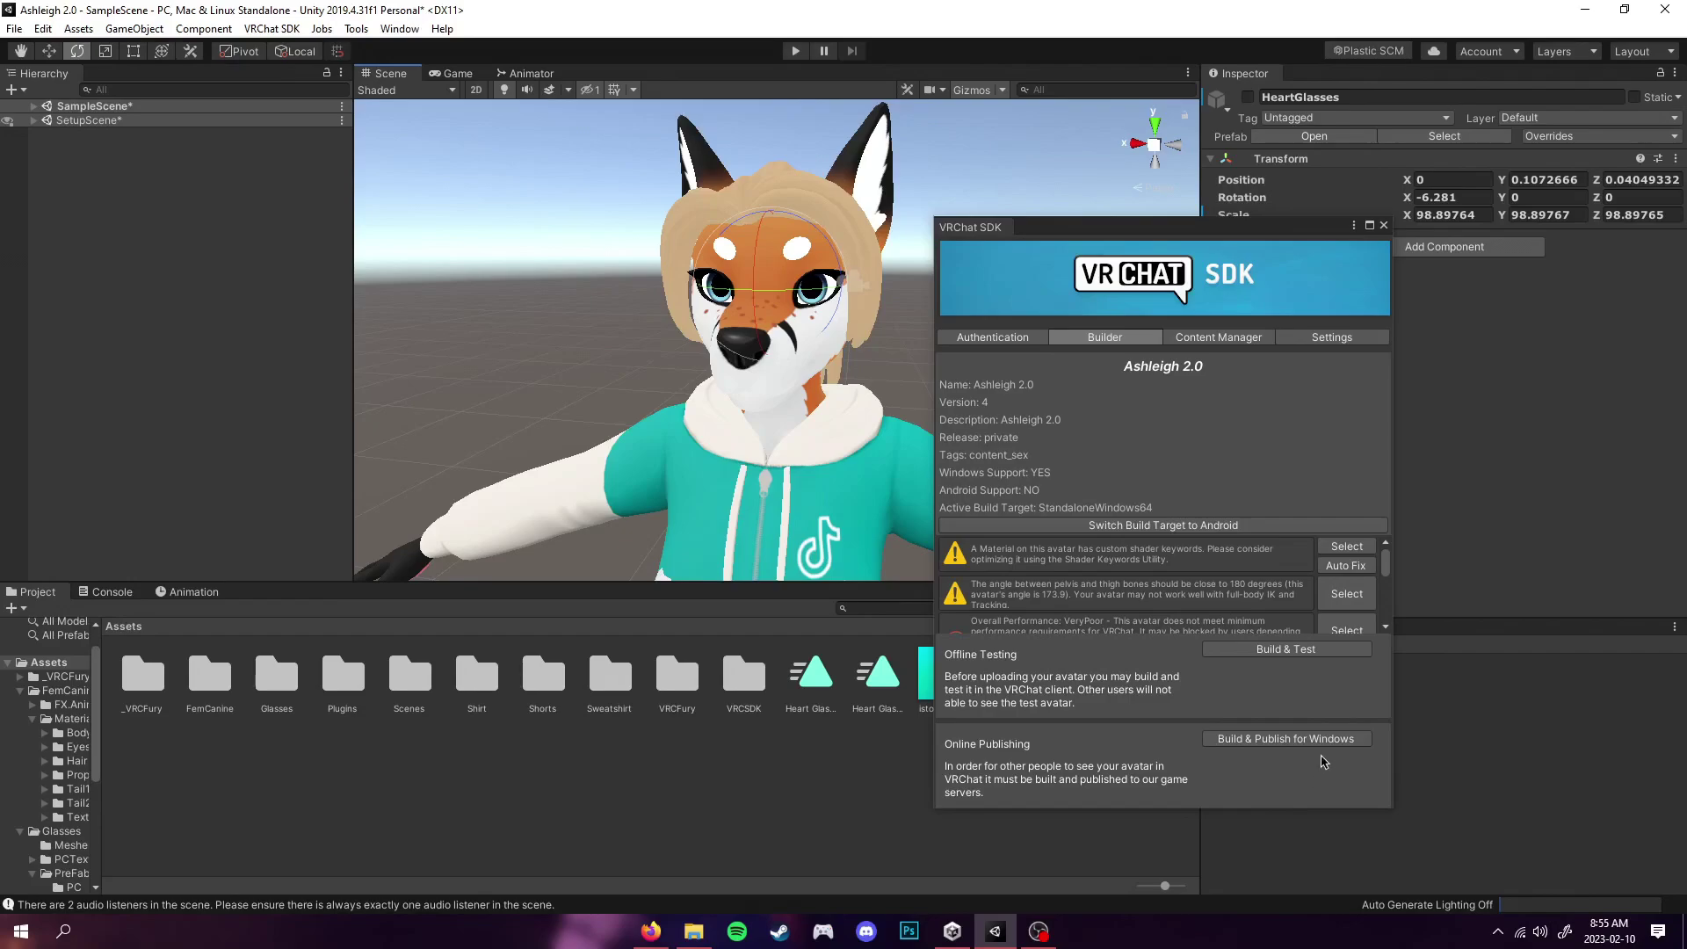
pyautogui.click(1256, 736)
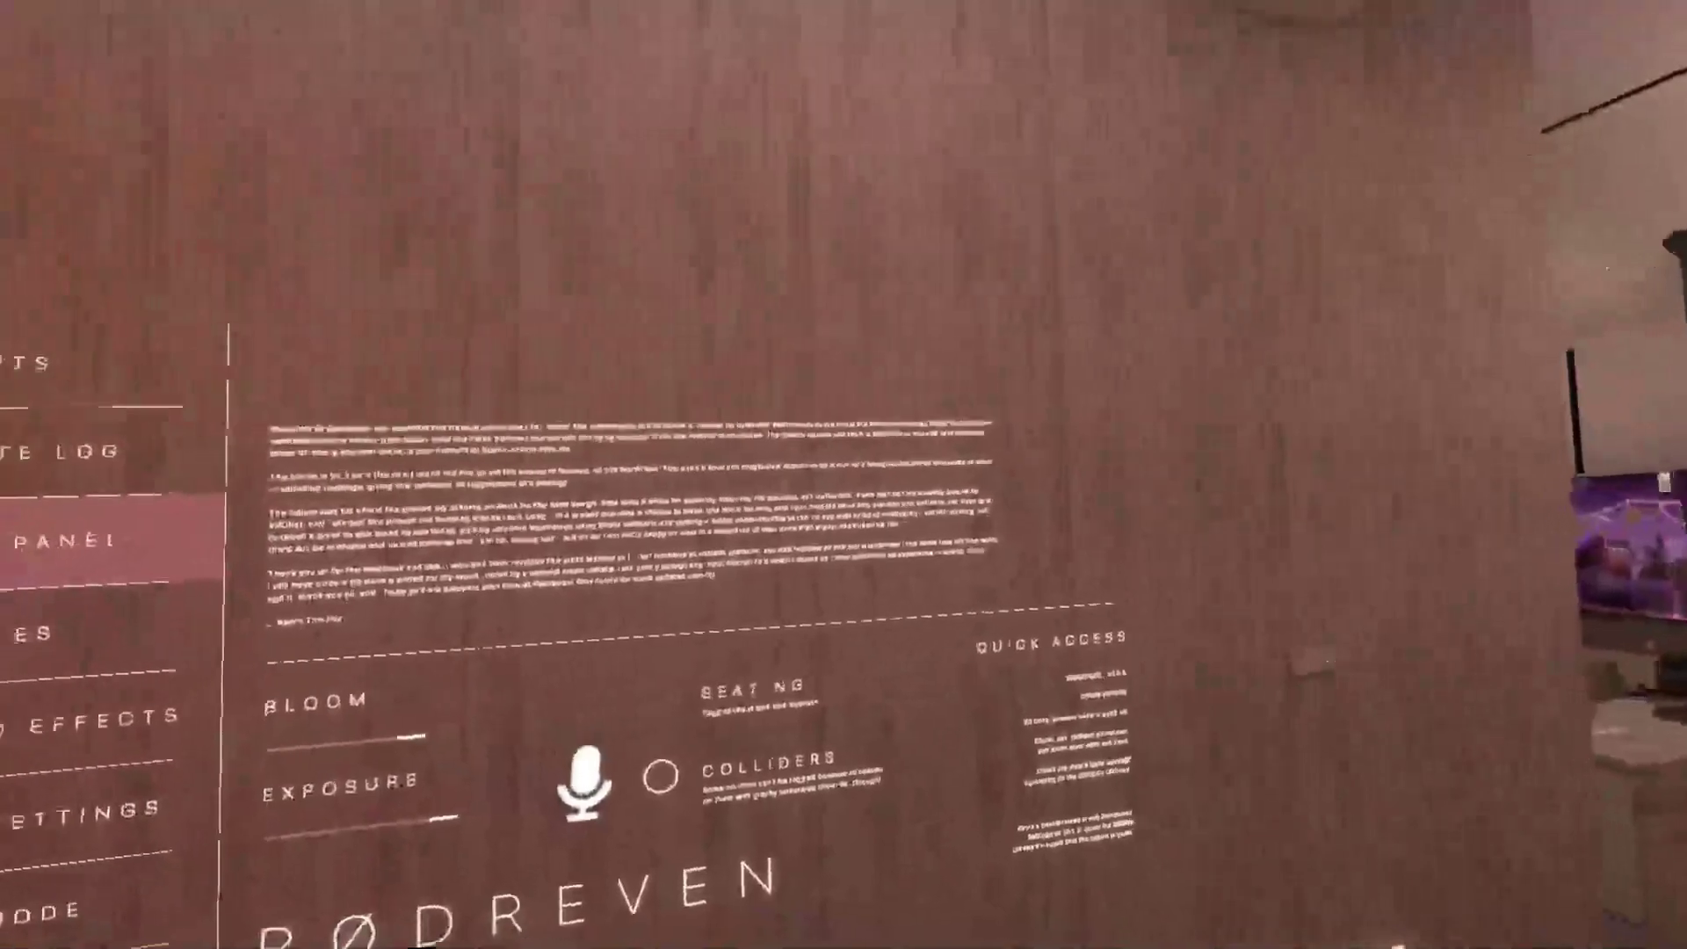
# - Switch to VRChat and open the avatar selection from the Launch Pad
pyautogui.press('Escape')
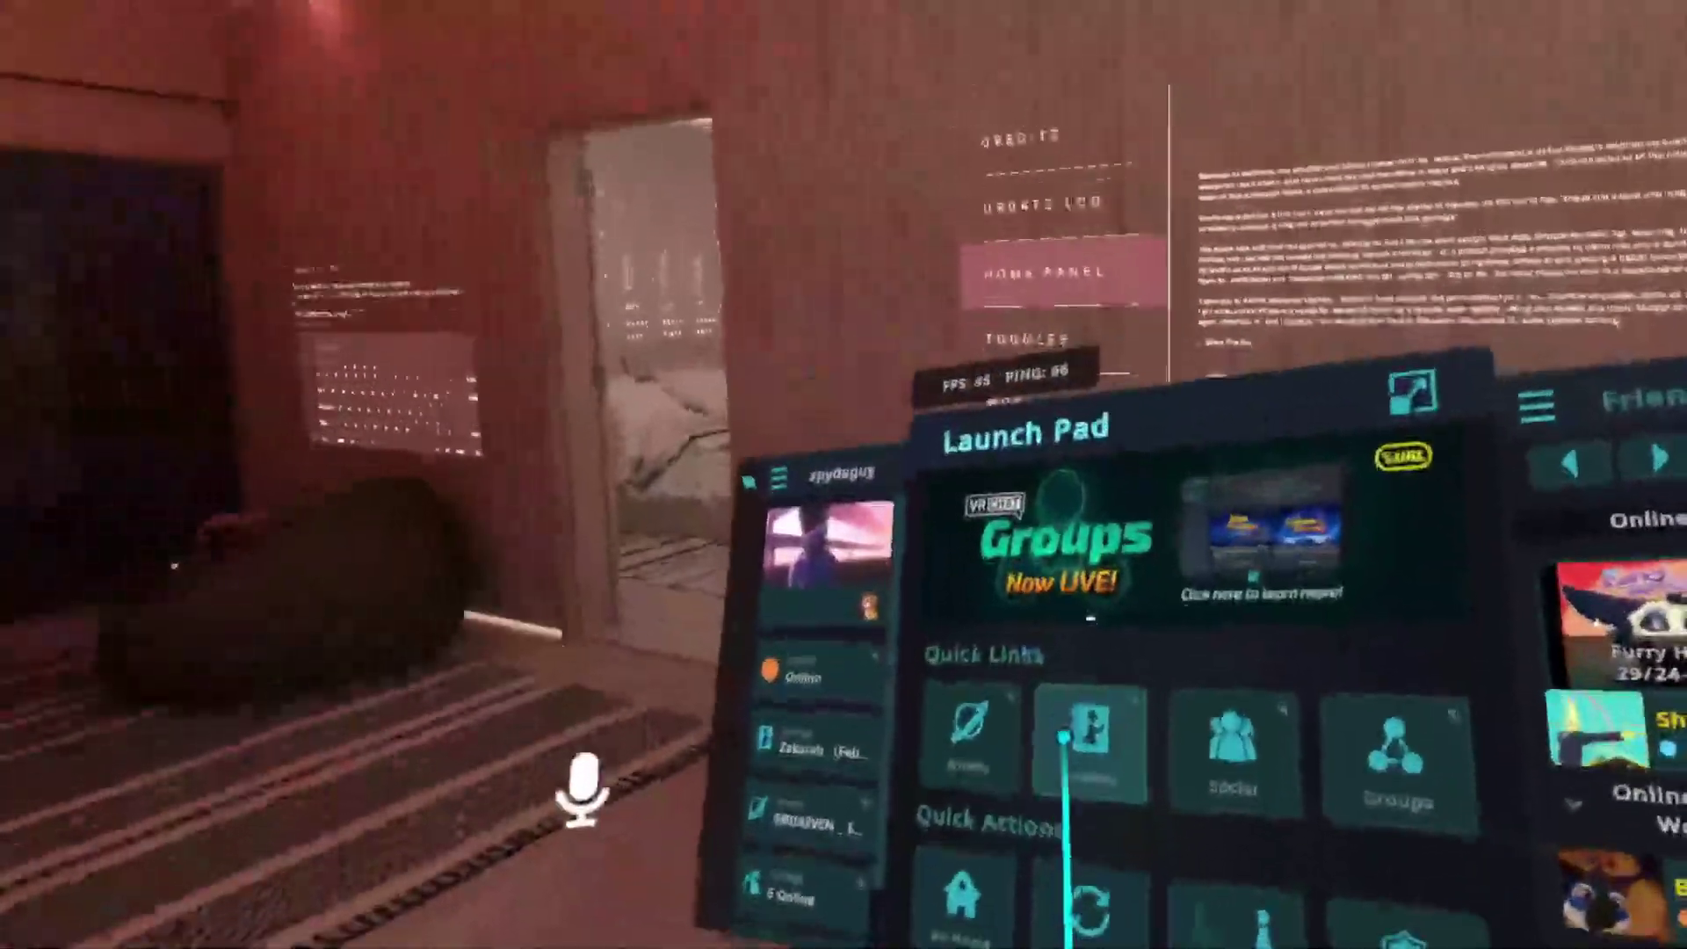
pyautogui.click(1063, 737)
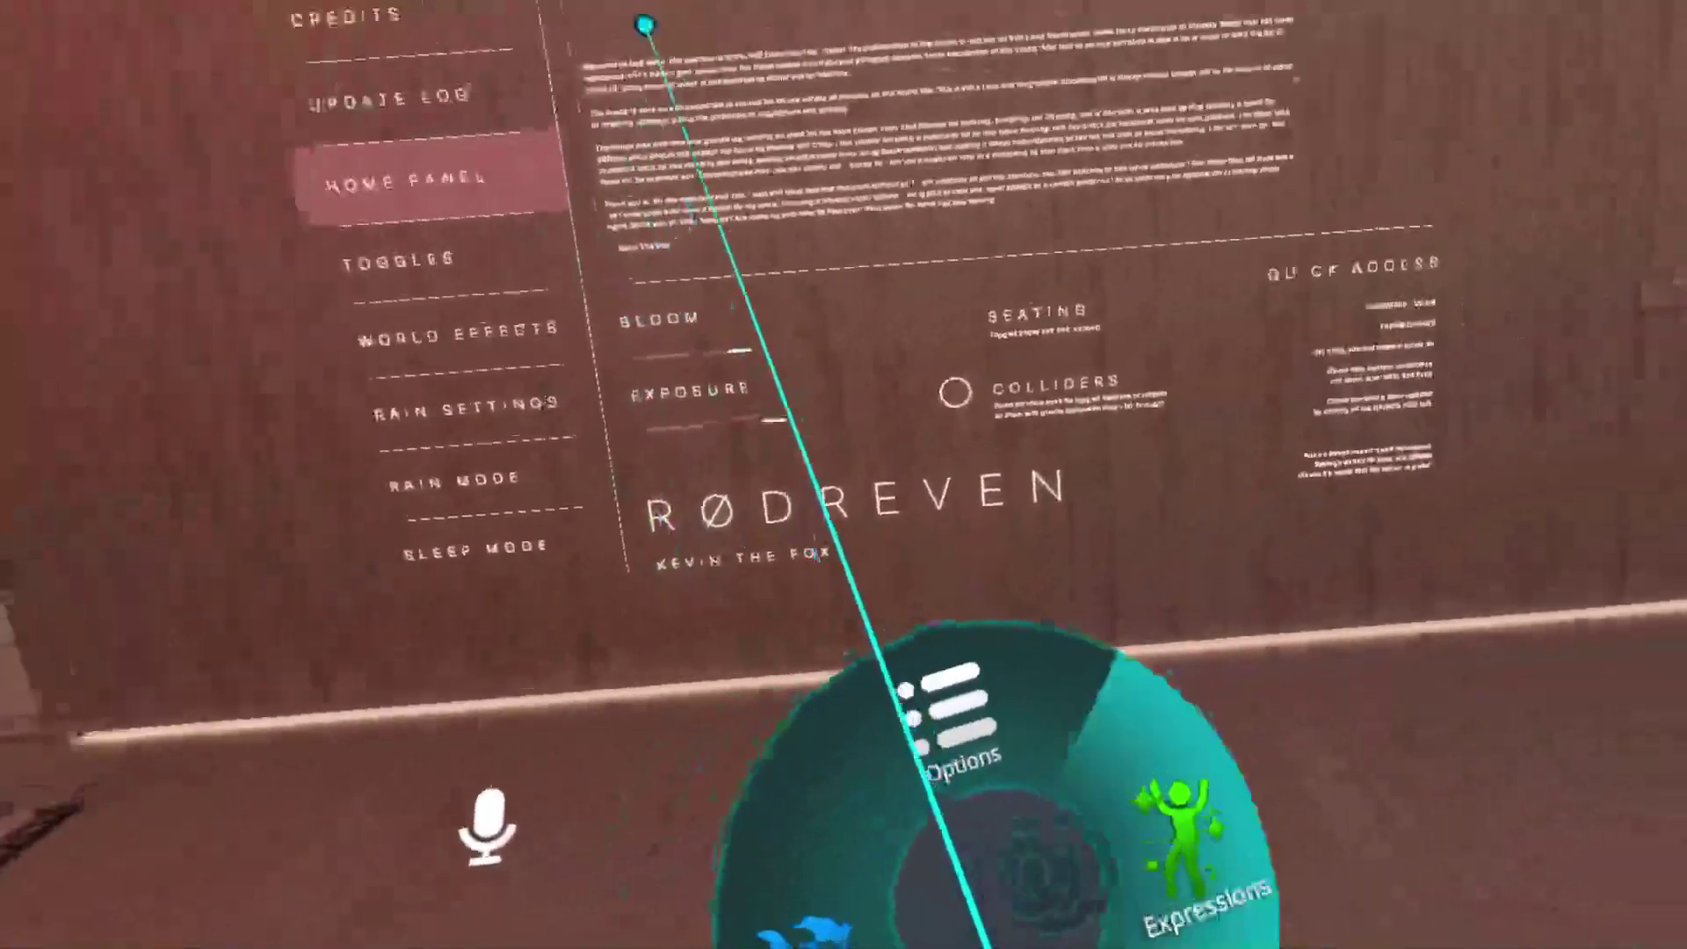
# - Open the Outfit submenu of the avatar's expressions and turn on the bathroom mirror to view the avatar
pyautogui.click(1120, 615)
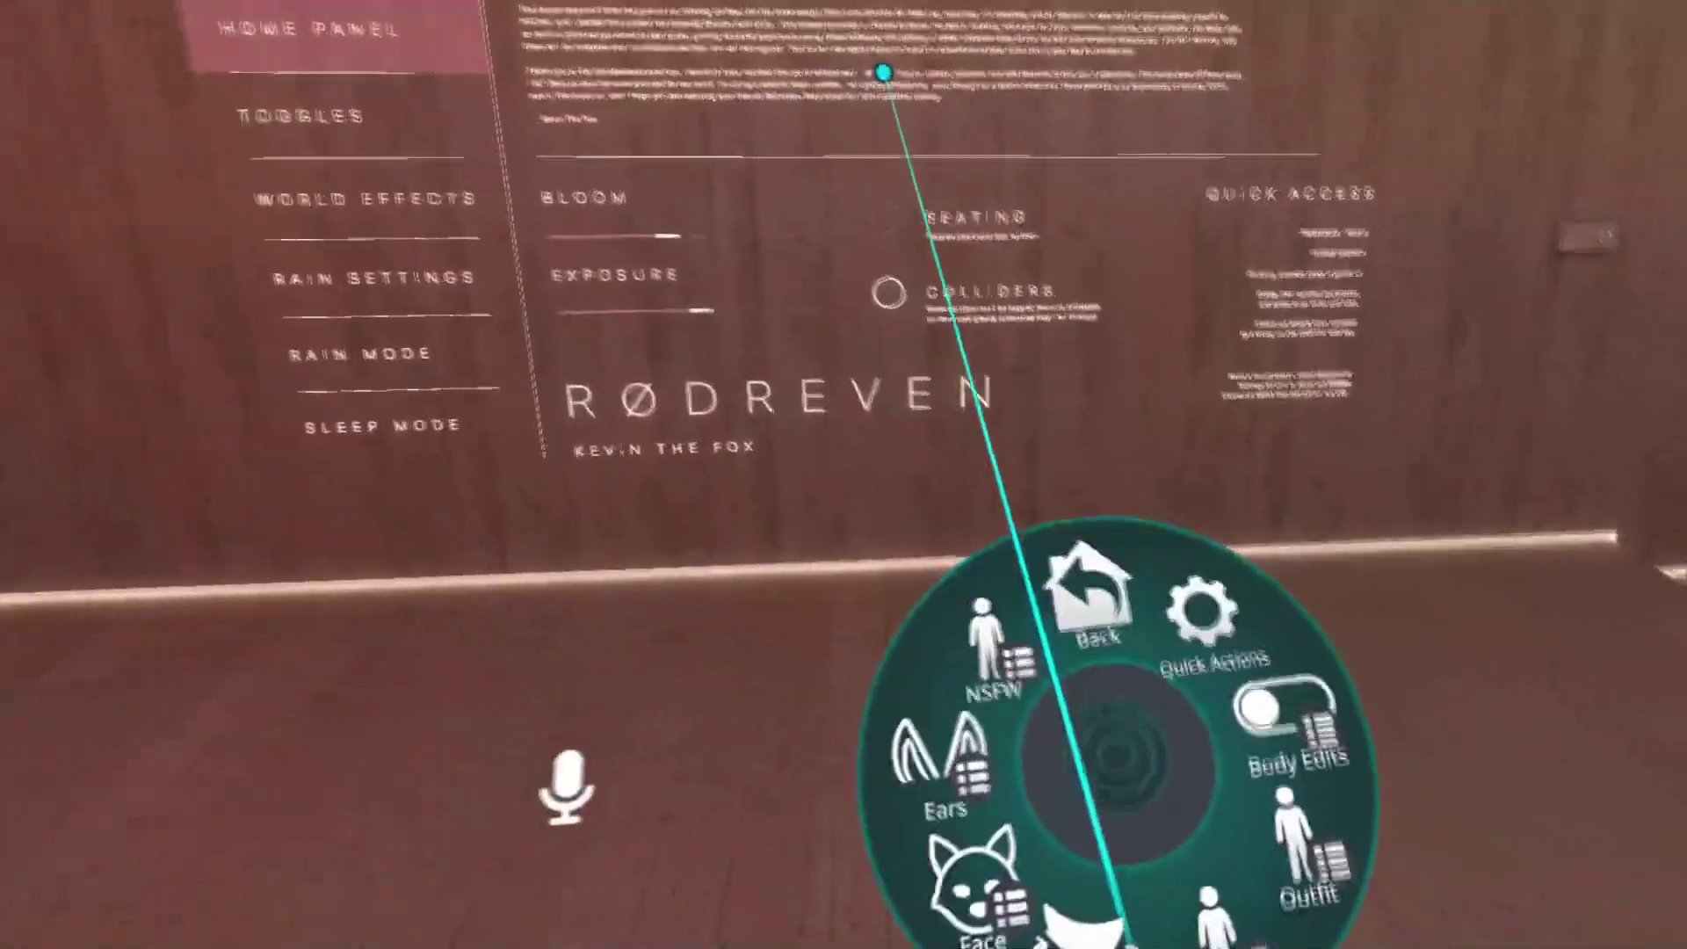
pyautogui.click(1269, 857)
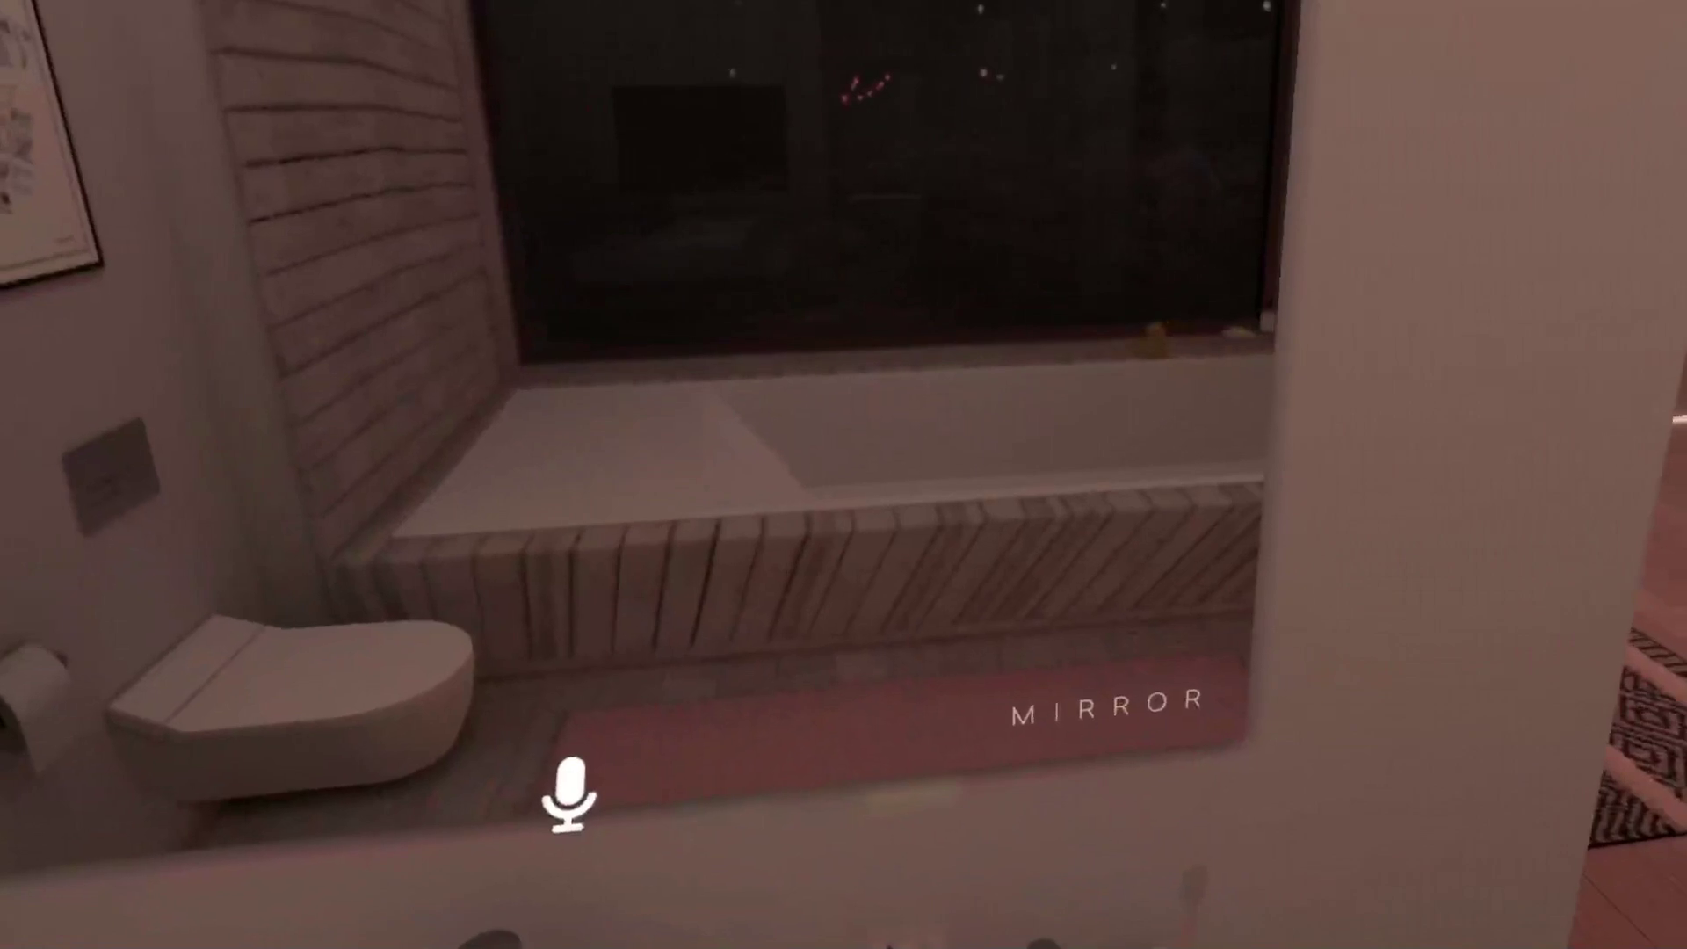
pyautogui.click(1080, 733)
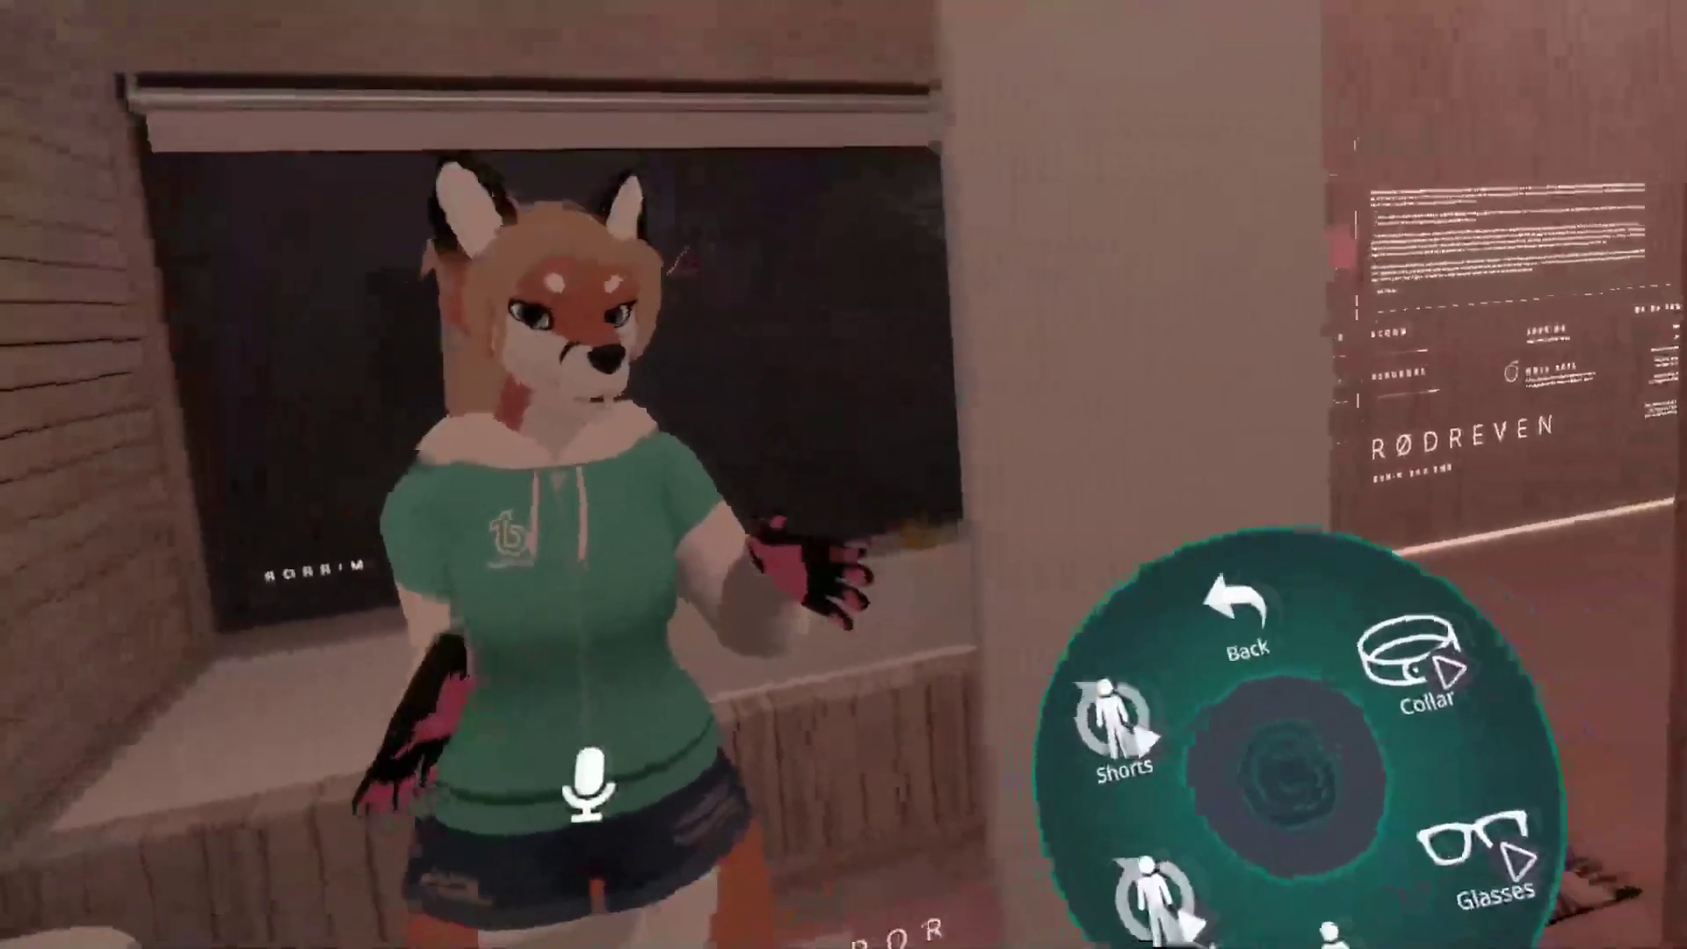